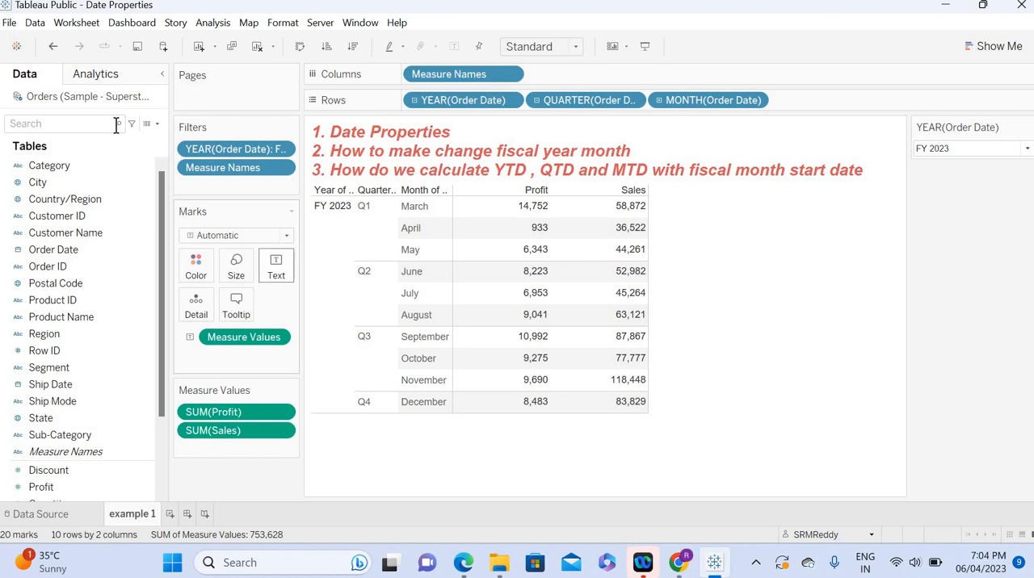
Step: Create a new blank workbook and maximize its window
{"action": "left_click", "coordinate": [10, 25]}
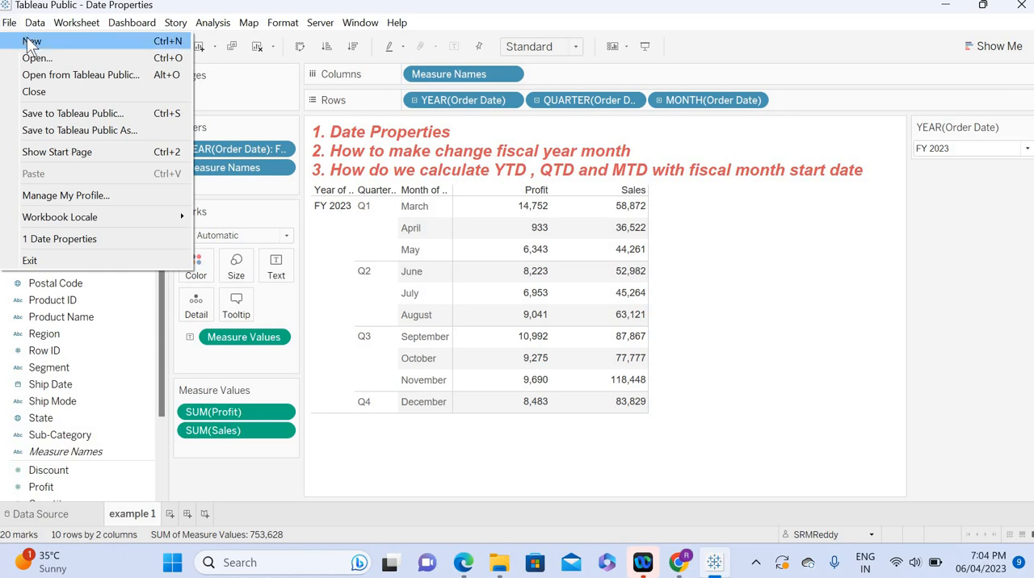
{"action": "left_click", "coordinate": [29, 41]}
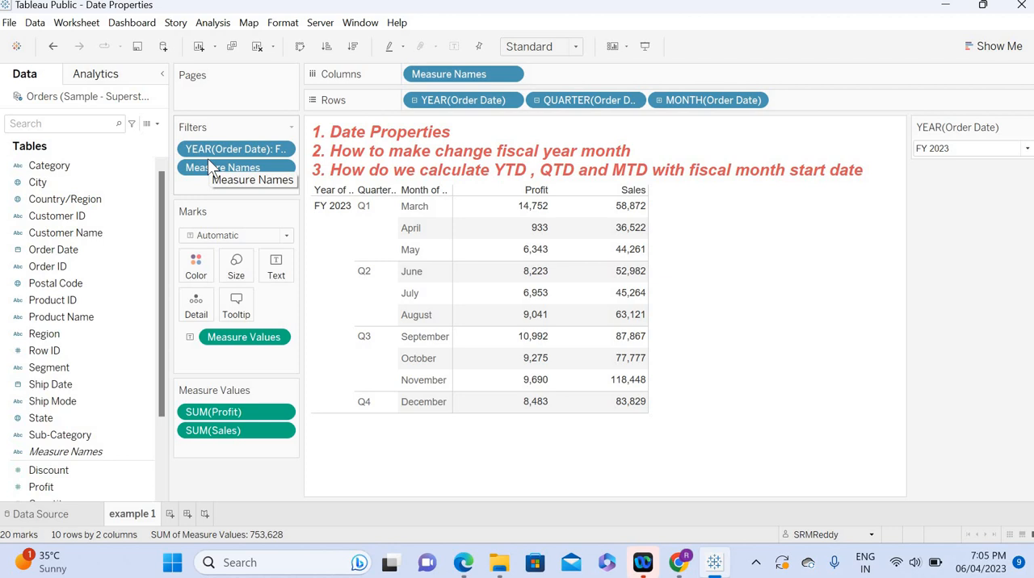
{"action": "key", "text": "ctrl+n"}
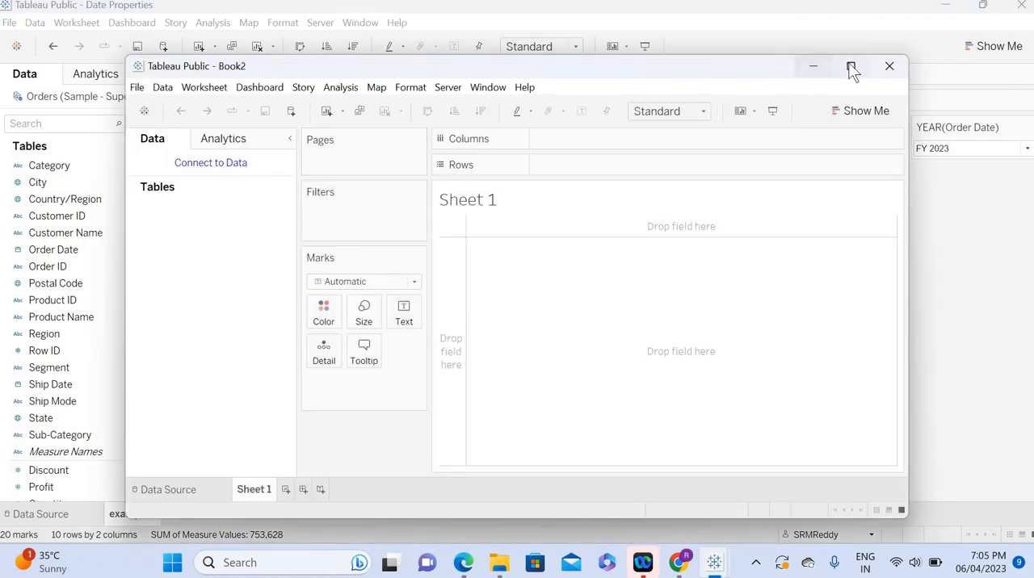
{"action": "left_click", "coordinate": [849, 65]}
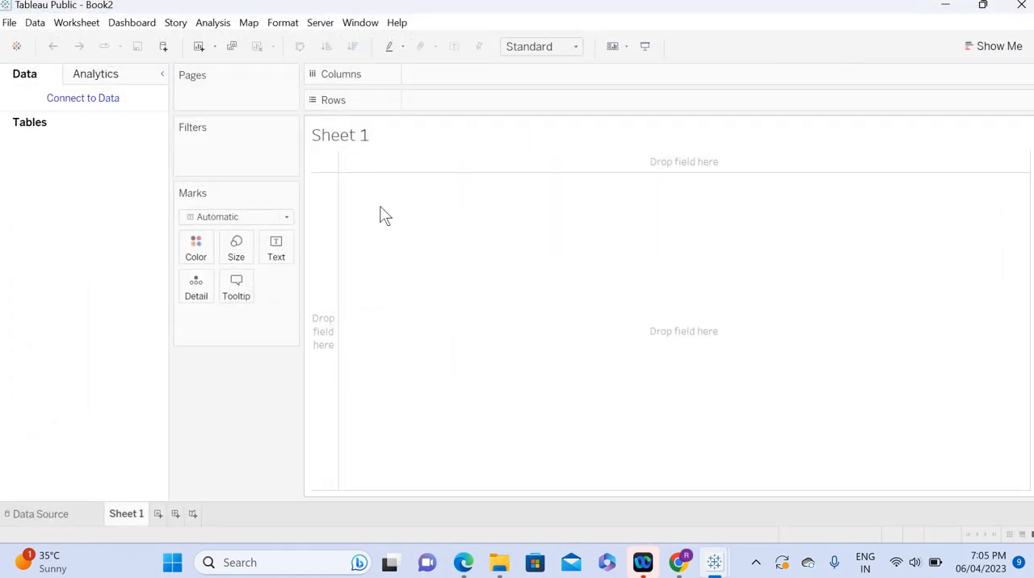
Step: Connect to the Sample - Superstore Excel file and load its Orders table for use in Sheet 1
{"action": "left_click", "coordinate": [97, 100]}
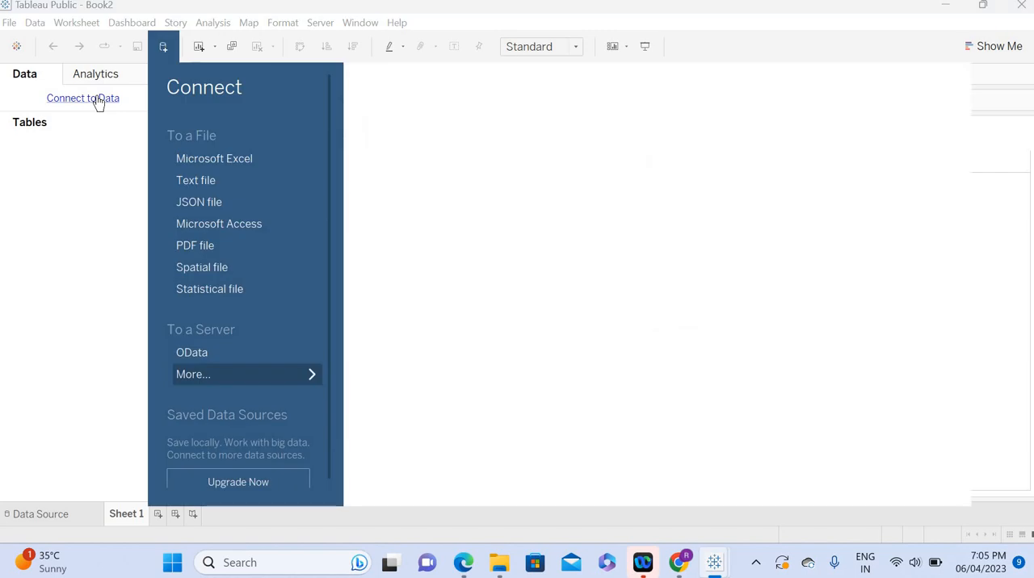
{"action": "left_click", "coordinate": [226, 159]}
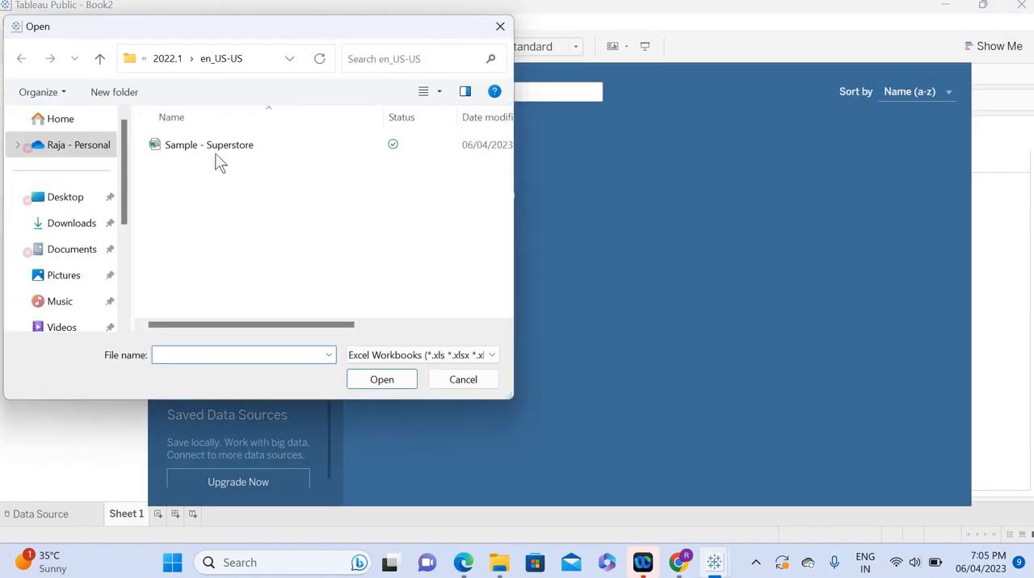
{"action": "left_click", "coordinate": [212, 153]}
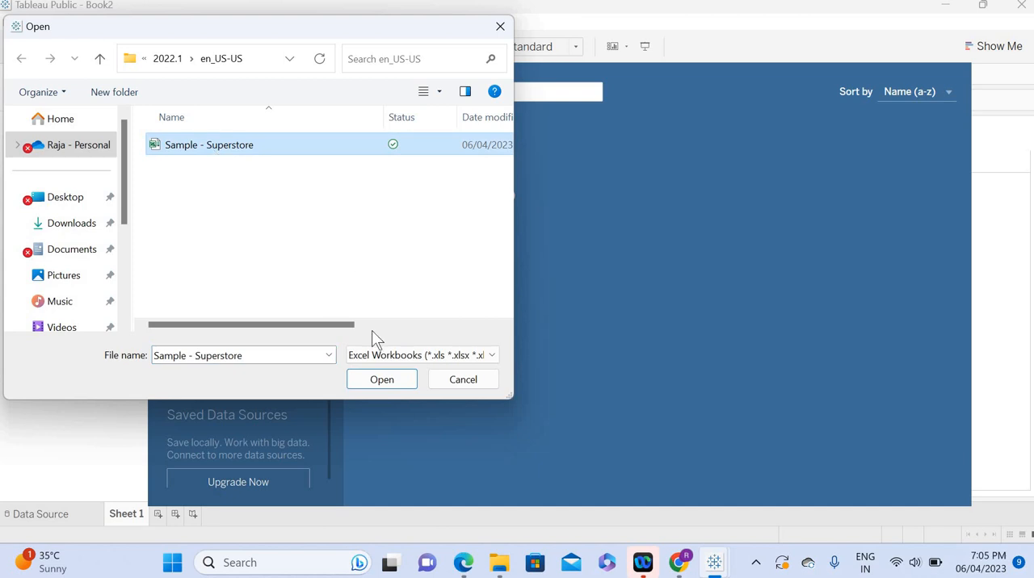
{"action": "left_click", "coordinate": [191, 60]}
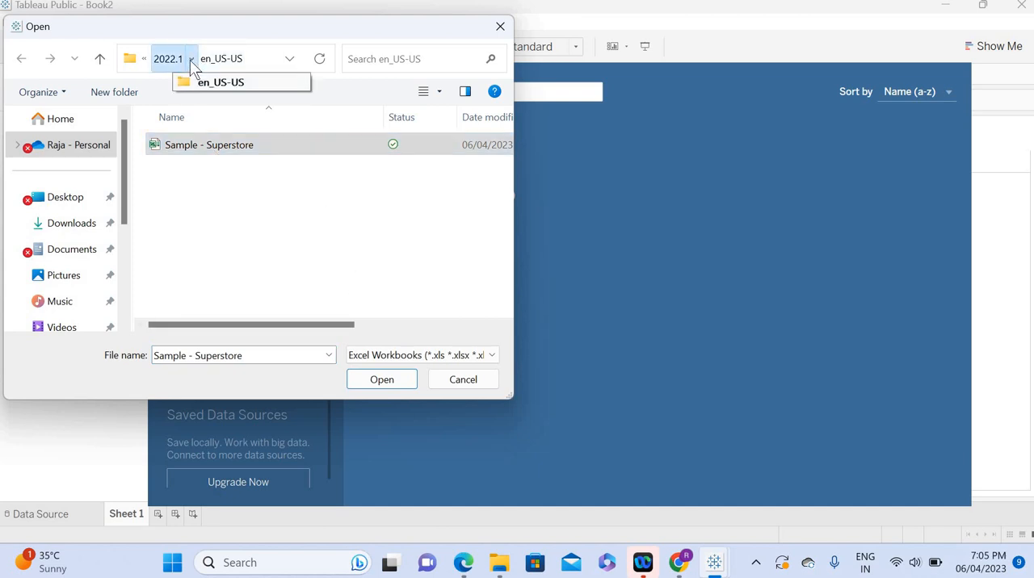
{"action": "left_click", "coordinate": [399, 334]}
{"action": "left_click", "coordinate": [372, 380]}
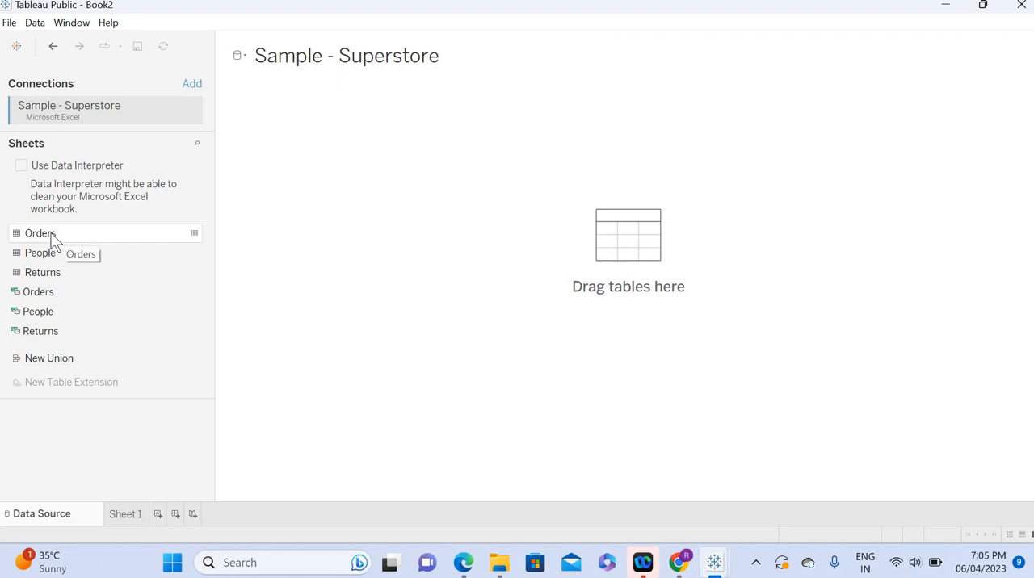
{"action": "double_click", "coordinate": [41, 234]}
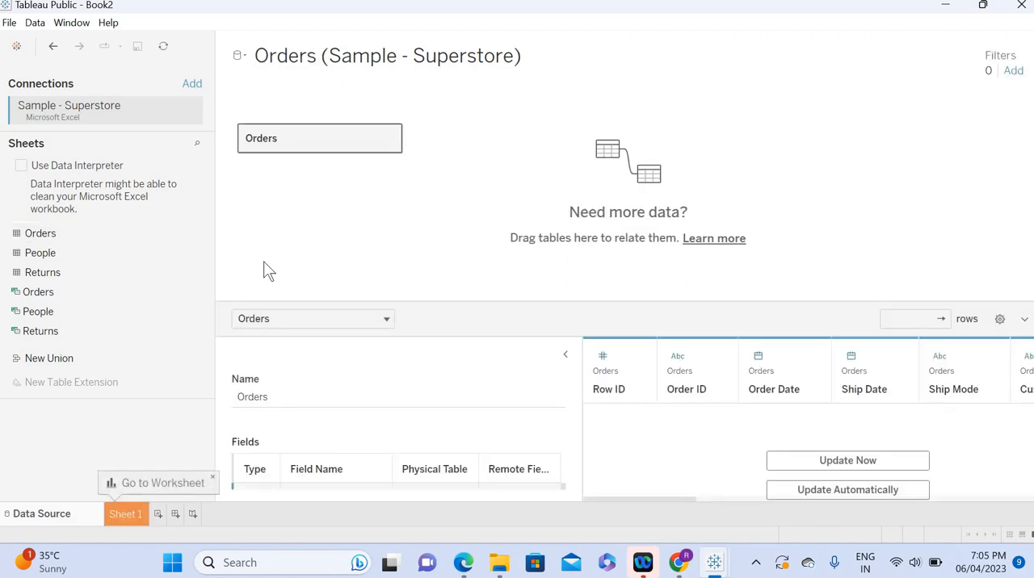
{"action": "left_click", "coordinate": [129, 515]}
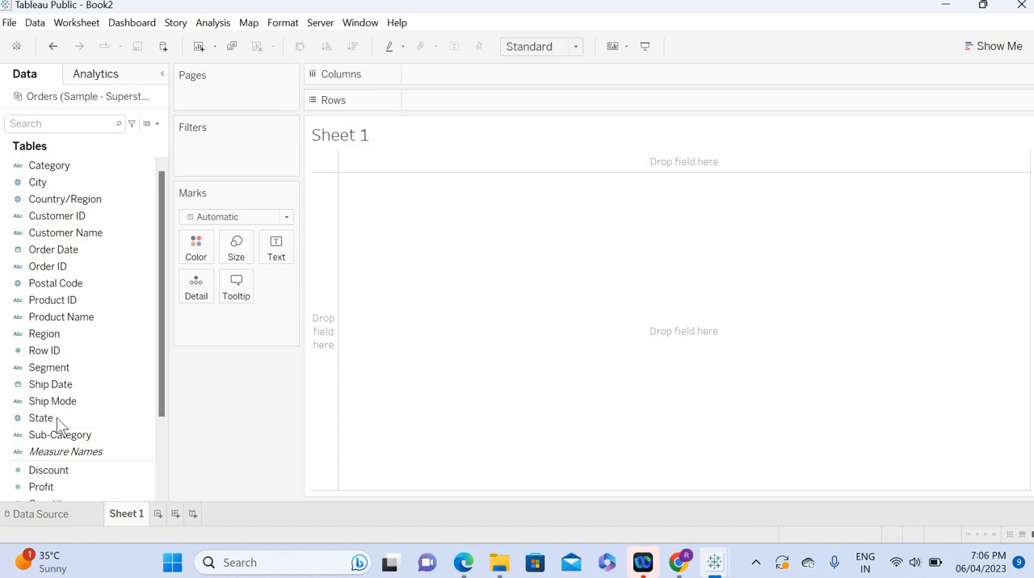
Step: Set the fiscal year start to April in the Orders data source's date properties
{"action": "right_click", "coordinate": [69, 102]}
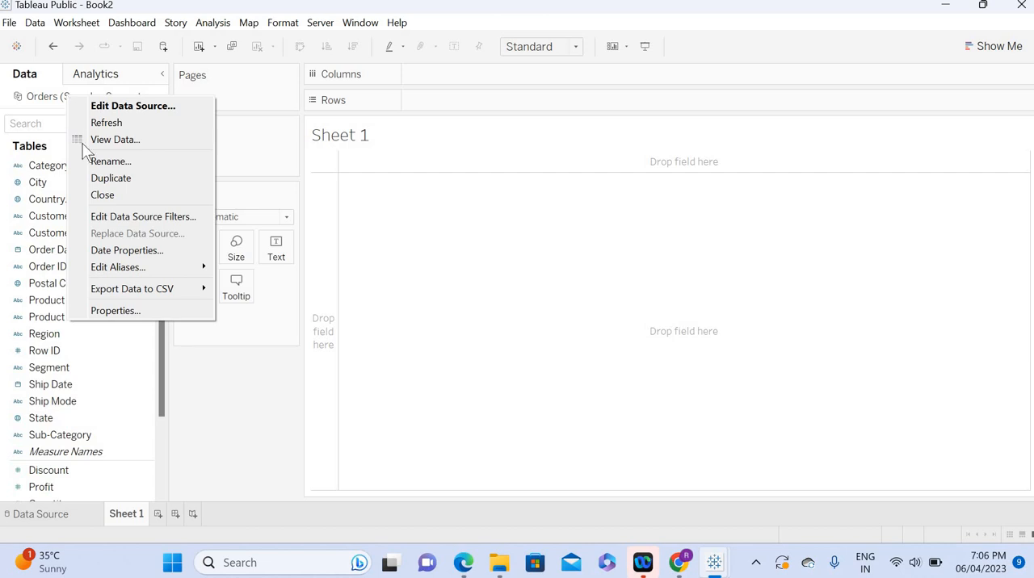
{"action": "left_click", "coordinate": [127, 250]}
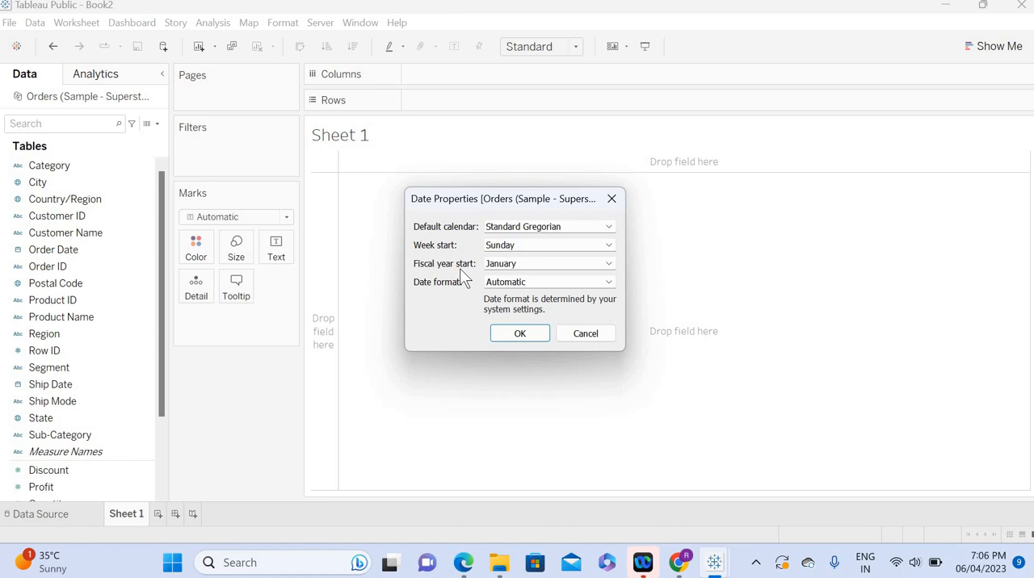
{"action": "left_click", "coordinate": [506, 263]}
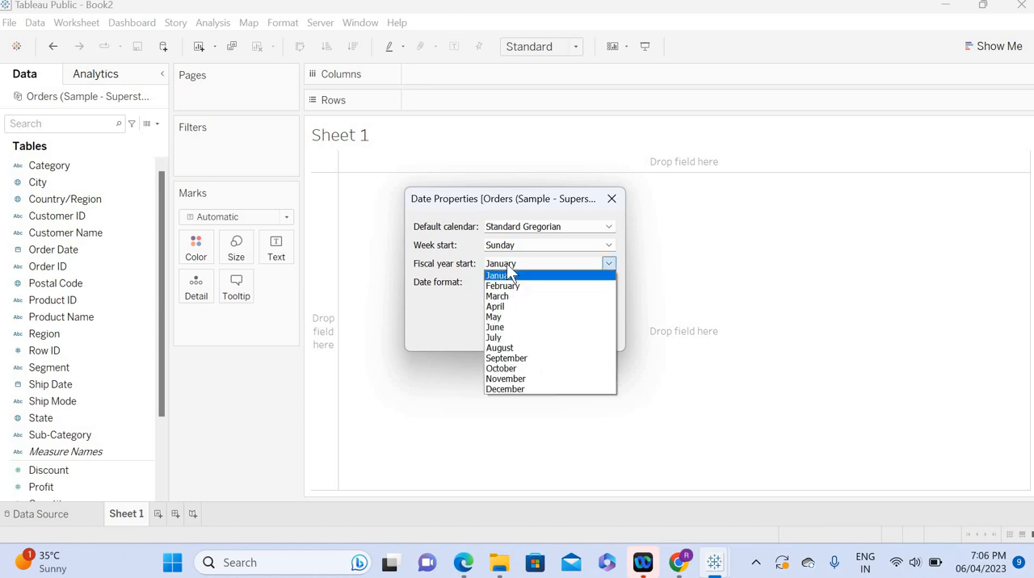
{"action": "left_click", "coordinate": [500, 307]}
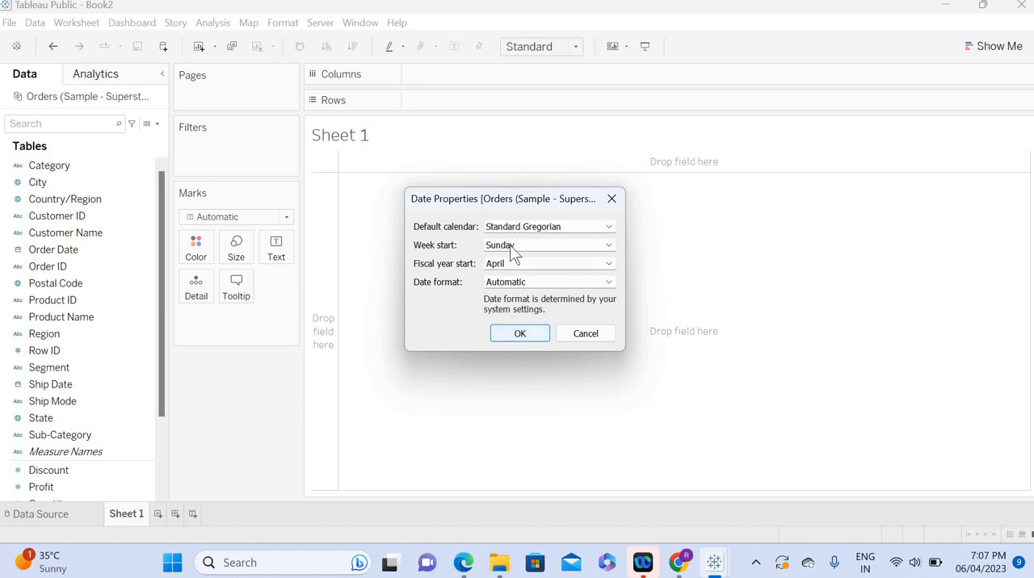
{"action": "left_click", "coordinate": [506, 335]}
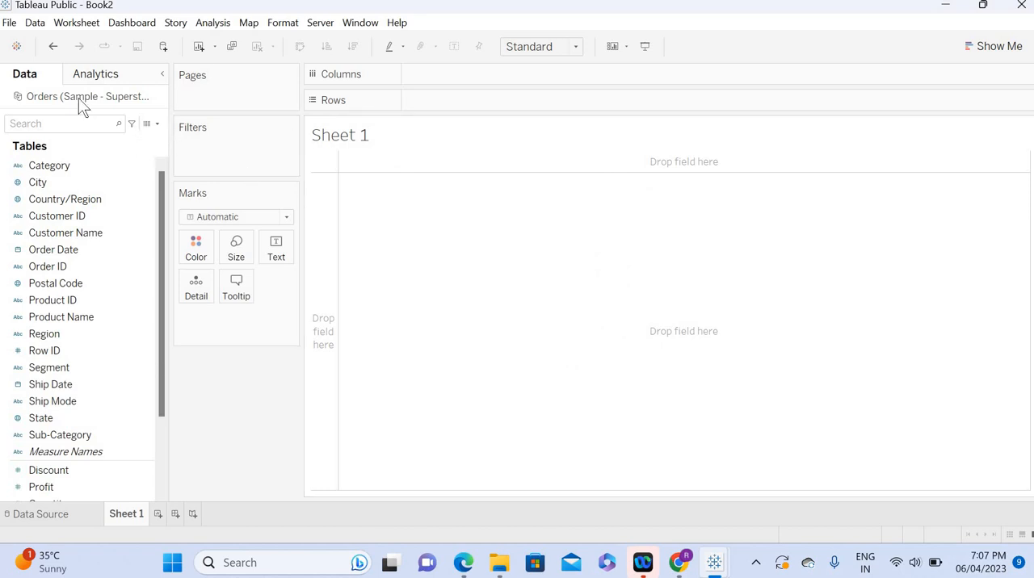
{"action": "left_click", "coordinate": [116, 188]}
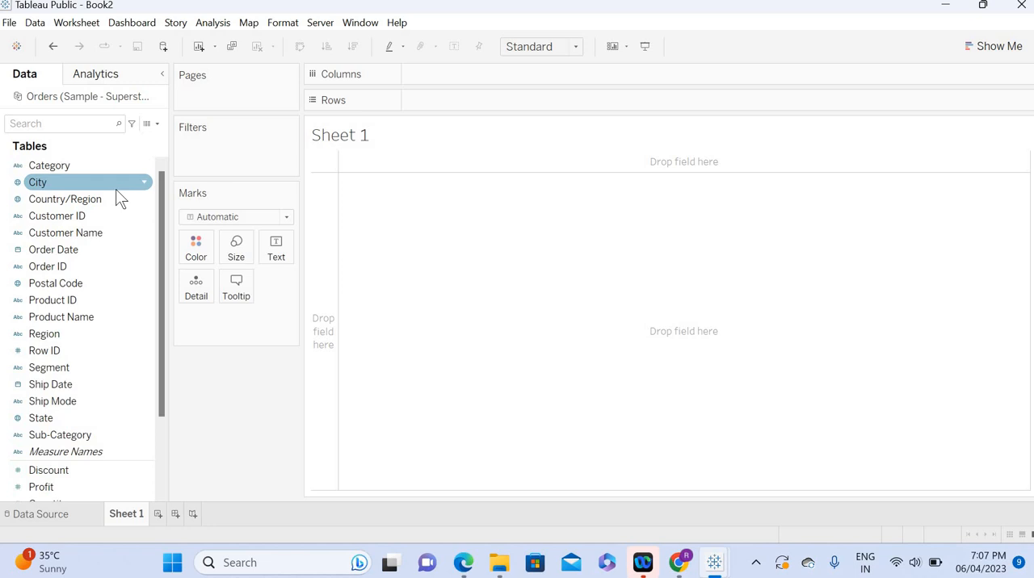
Step: Find the Order Date field, set its default fiscal year start to April, and place it on Rows in Sheet 1
{"action": "left_click", "coordinate": [63, 125]}
{"action": "type", "text": "order"}
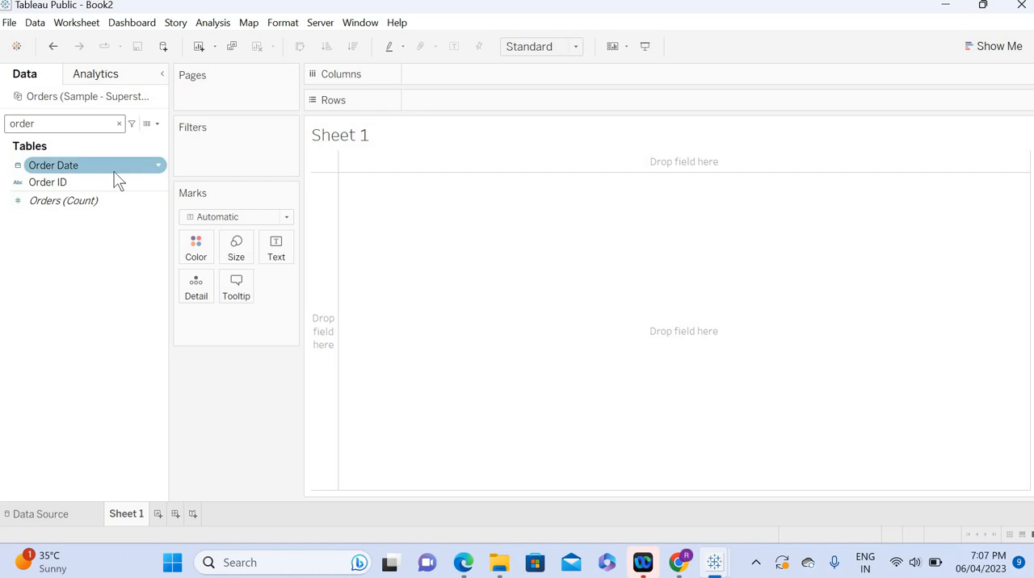
{"action": "left_click", "coordinate": [158, 165]}
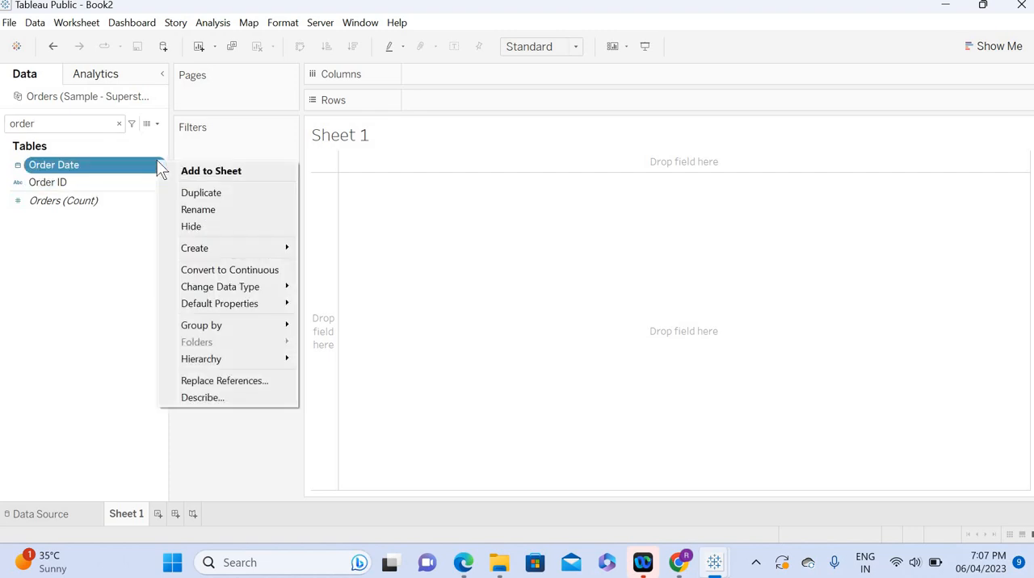
{"action": "mouse_move", "coordinate": [247, 308]}
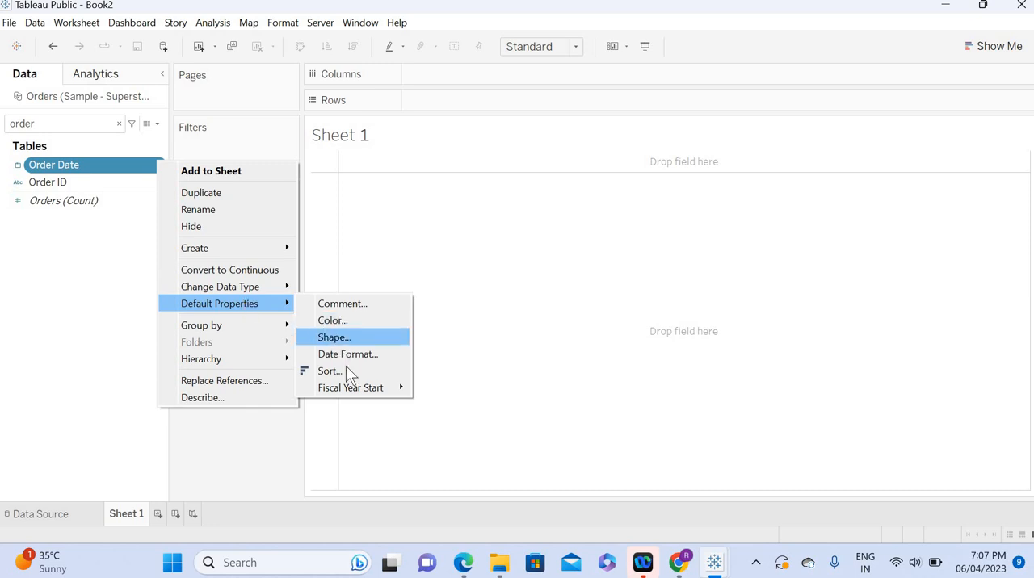
{"action": "mouse_move", "coordinate": [348, 391]}
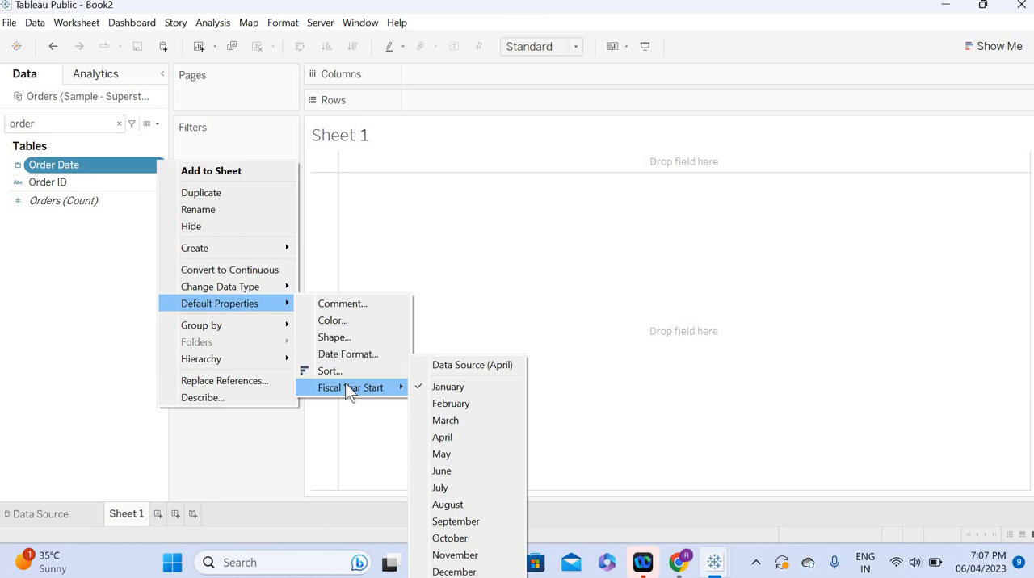
{"action": "left_click", "coordinate": [444, 437]}
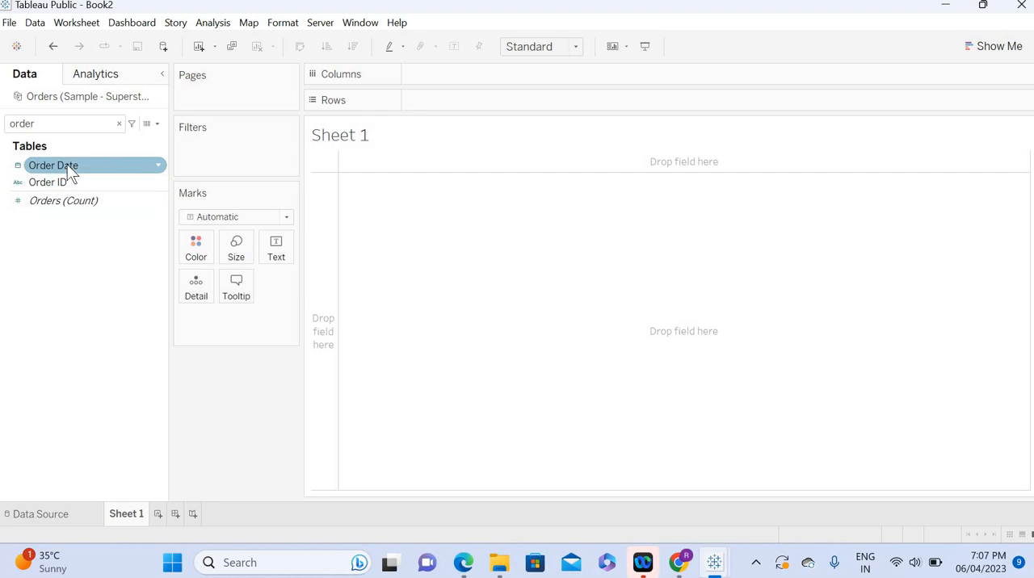
{"action": "left_click_drag", "start_coordinate": [67, 165], "coordinate": [499, 106]}
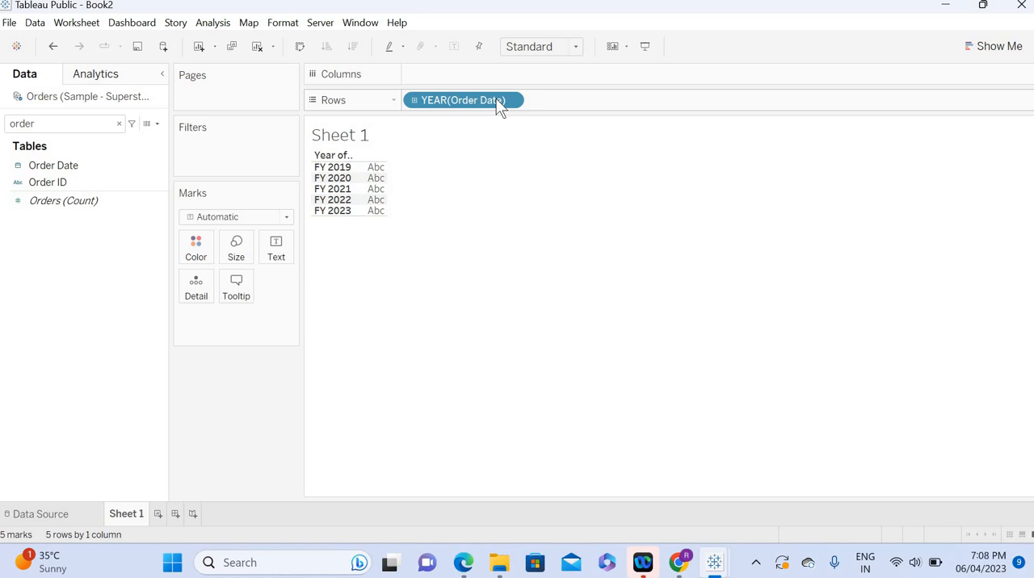
Step: Add a new worksheet and start a calculated field named Order Date Copy
{"action": "left_click", "coordinate": [159, 513]}
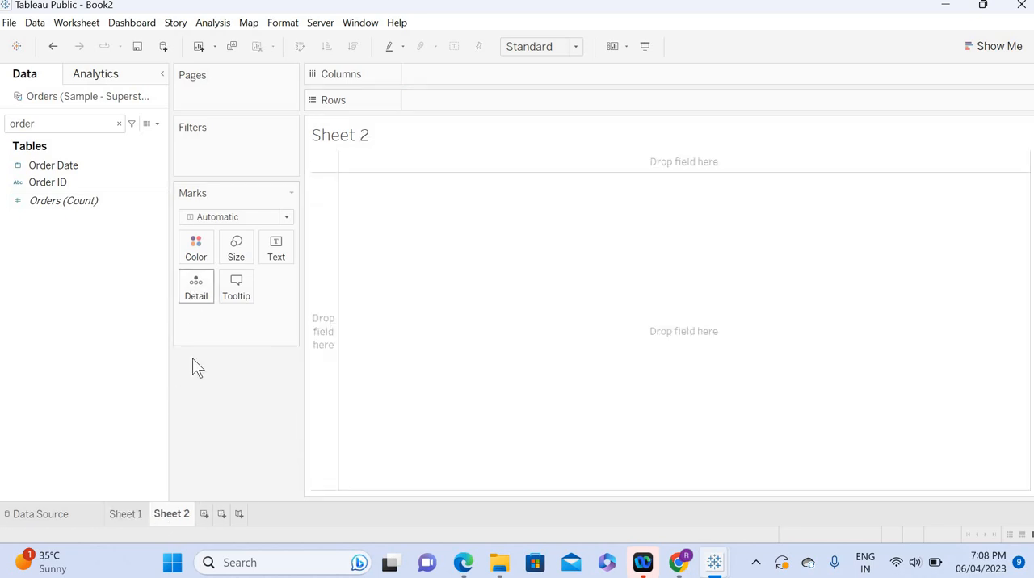
{"action": "left_click", "coordinate": [103, 125]}
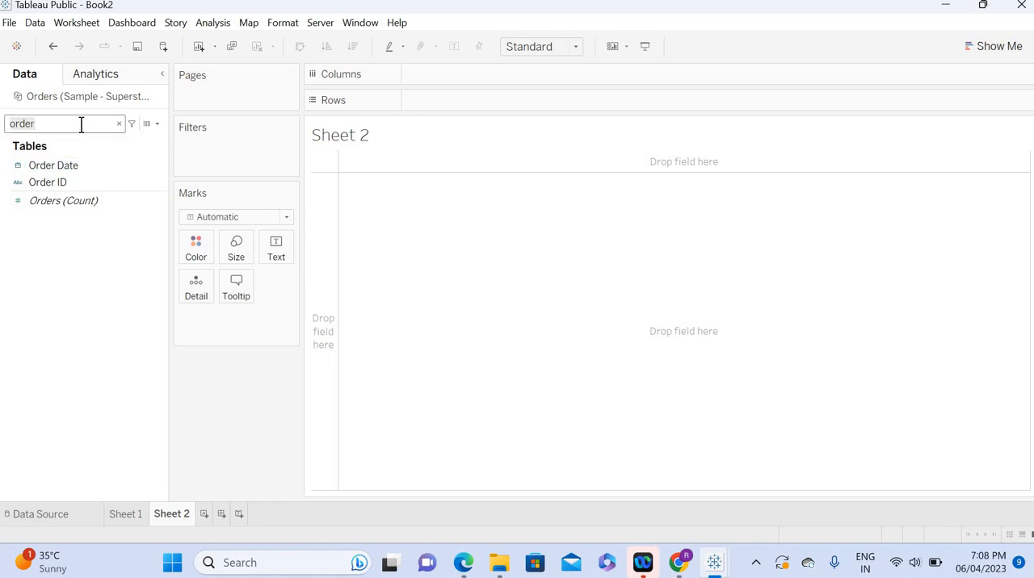
{"action": "left_click", "coordinate": [157, 124]}
{"action": "left_click", "coordinate": [128, 137]}
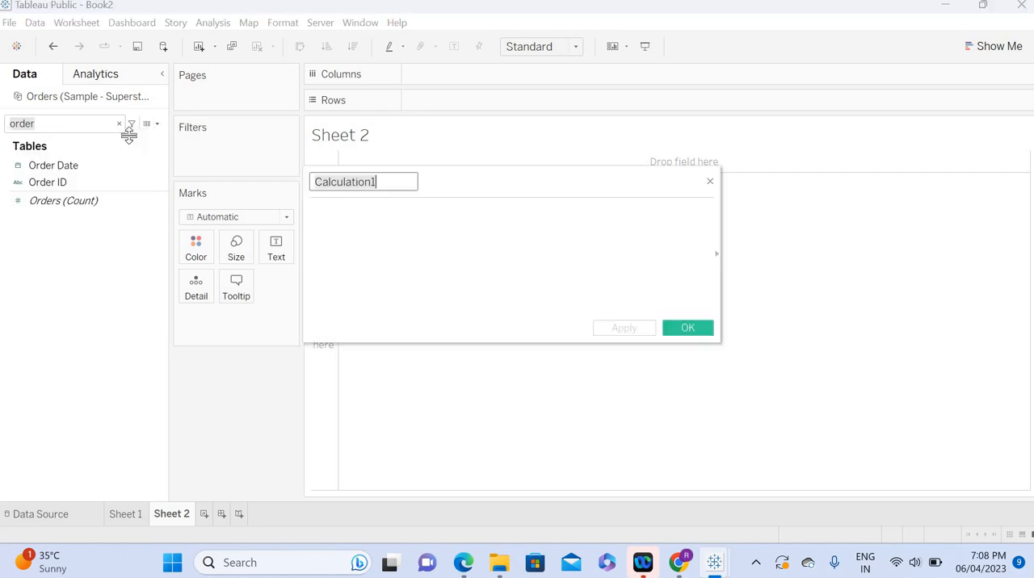
{"action": "left_click", "coordinate": [379, 227]}
{"action": "left_click_drag", "start_coordinate": [383, 180], "coordinate": [296, 179]}
{"action": "type", "text": "Or"}
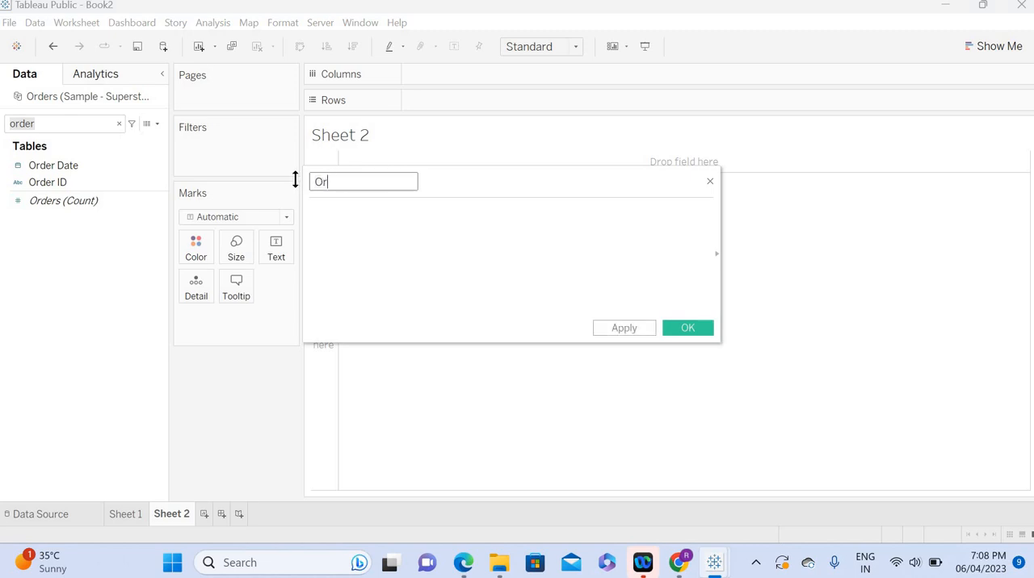
{"action": "type", "text": "der Date"}
{"action": "left_click", "coordinate": [332, 231]}
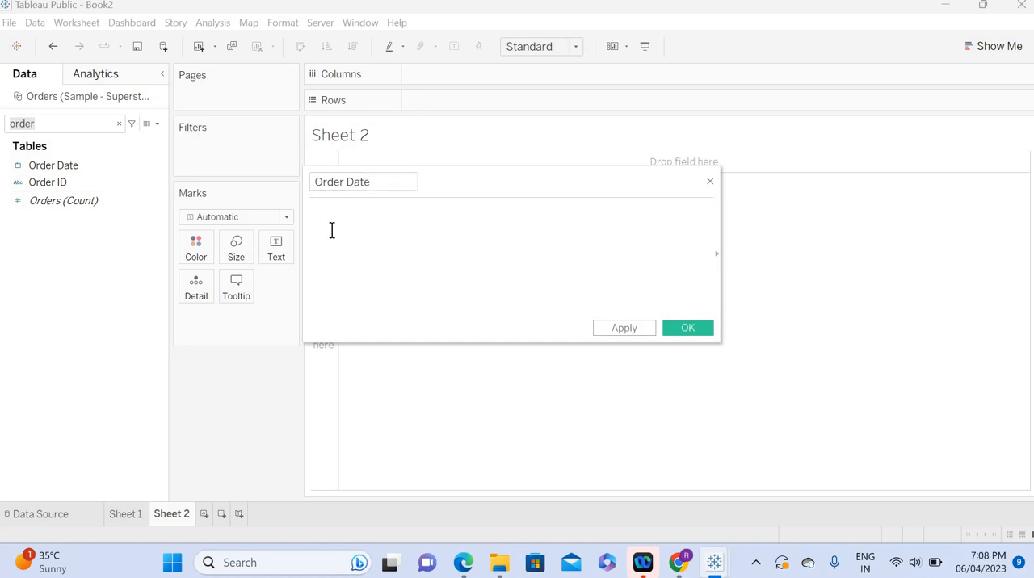
{"action": "left_click", "coordinate": [392, 191]}
{"action": "type", "text": "Copy"}
Step: Define Order Date Copy with the formula [Order Date], save it, and place the field on Rows in Sheet 2
{"action": "left_click", "coordinate": [391, 240]}
{"action": "type", "text": "order"}
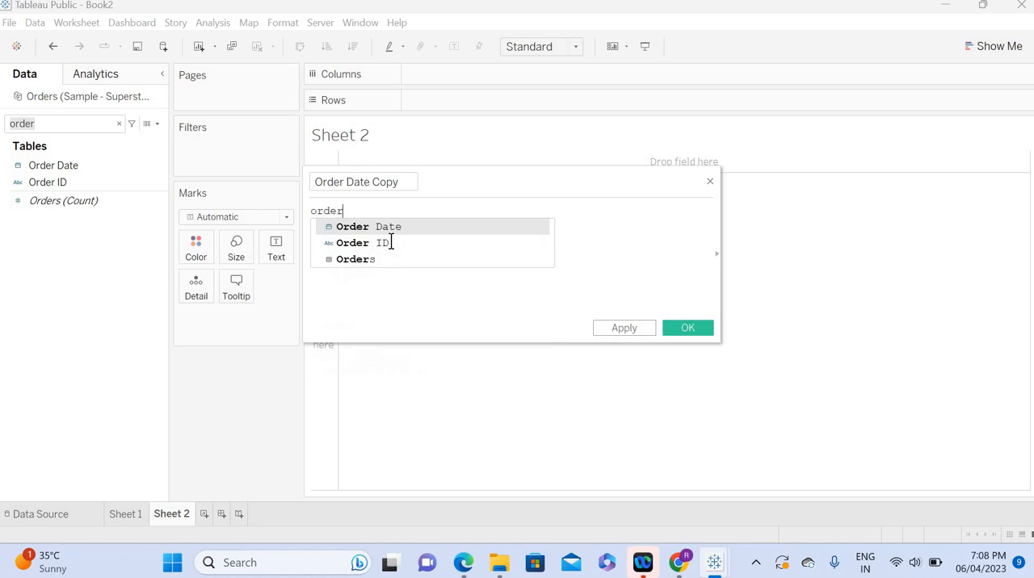
{"action": "key", "text": "Return"}
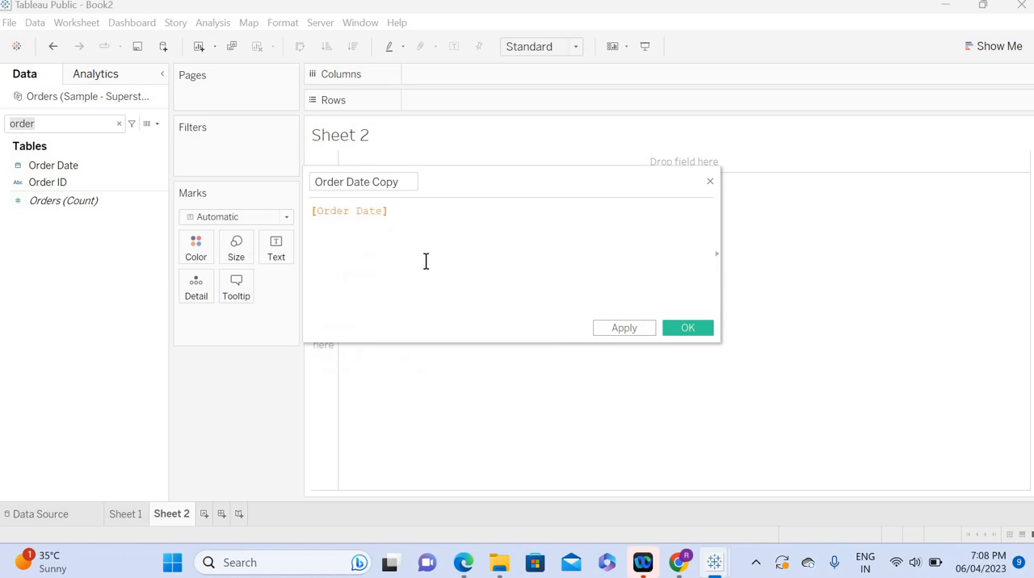
{"action": "left_click", "coordinate": [623, 327]}
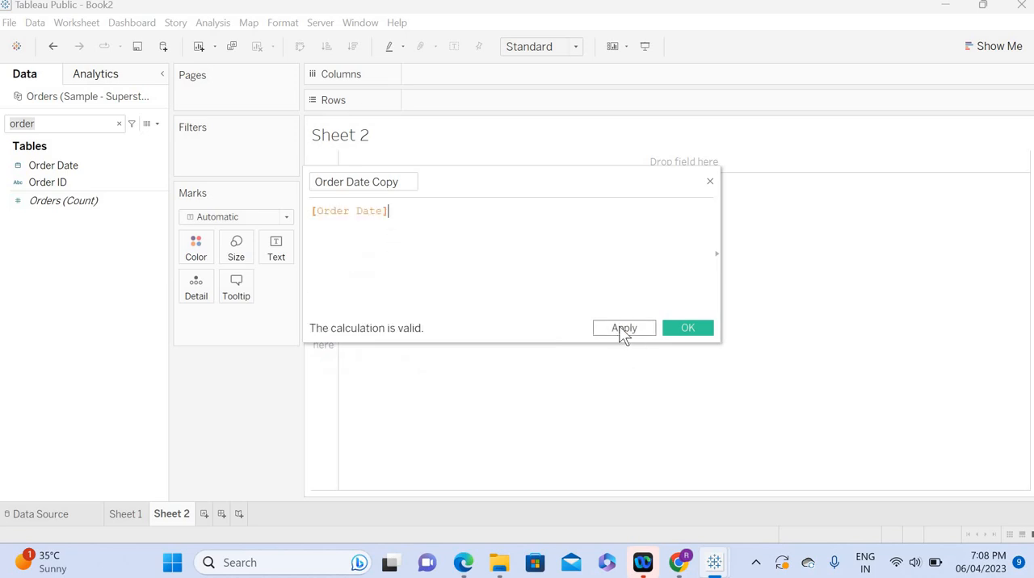
{"action": "left_click", "coordinate": [696, 332]}
{"action": "left_click_drag", "start_coordinate": [48, 179], "coordinate": [454, 109]}
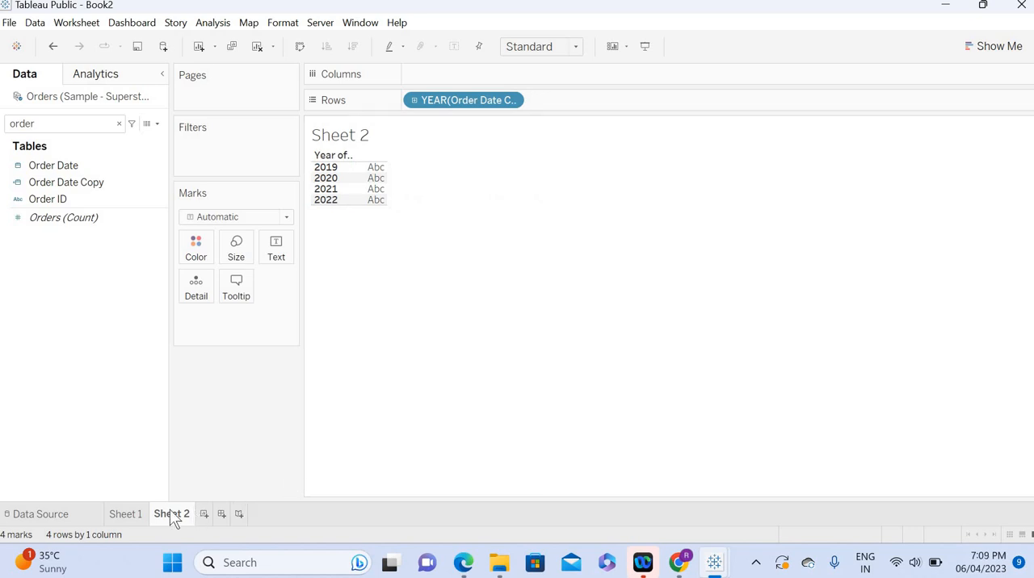
Step: In Sheet 1, drill the Order Date rows down from year to quarter, month and day
{"action": "left_click", "coordinate": [130, 515]}
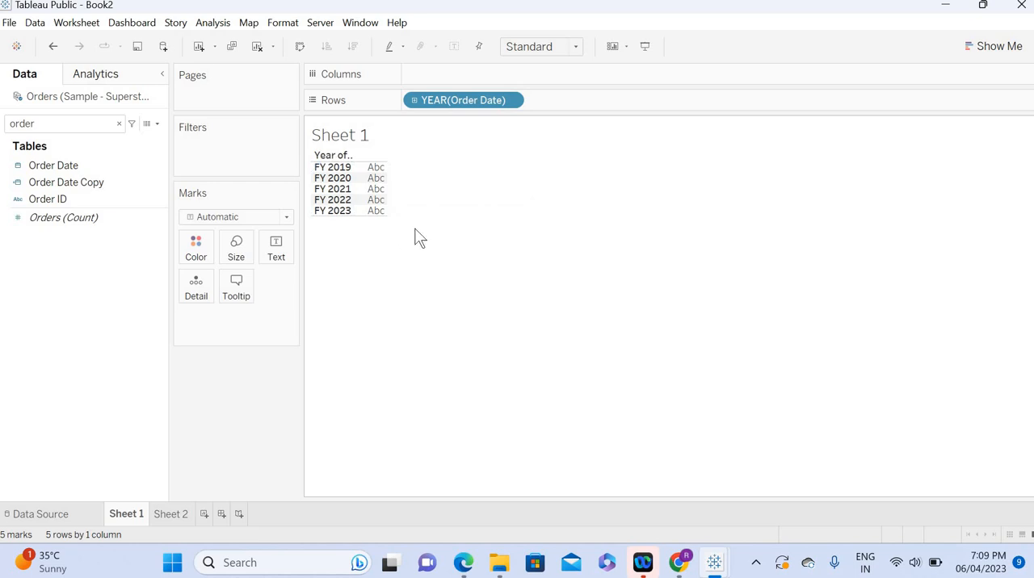
{"action": "left_click", "coordinate": [413, 101]}
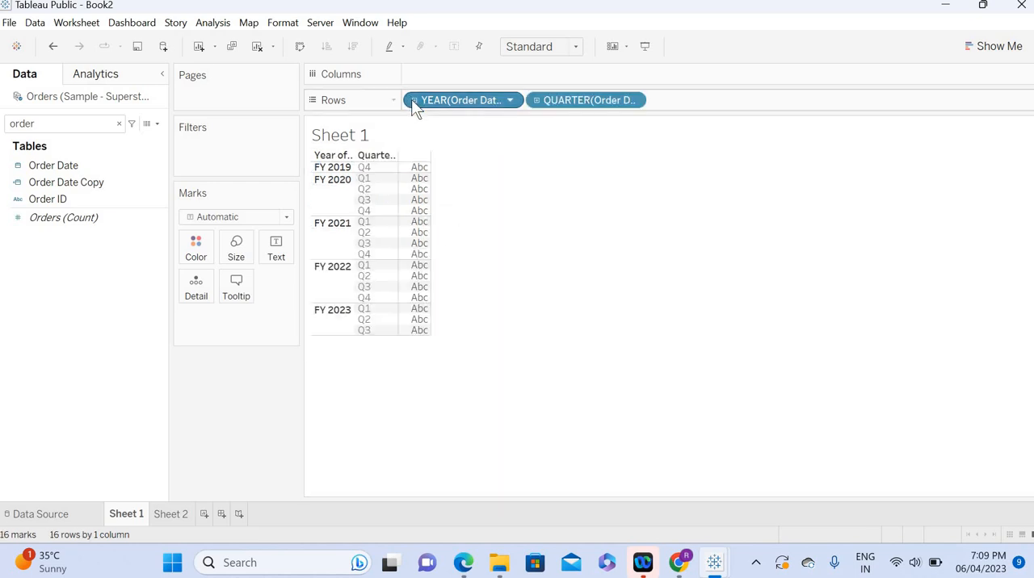
{"action": "left_click", "coordinate": [537, 100]}
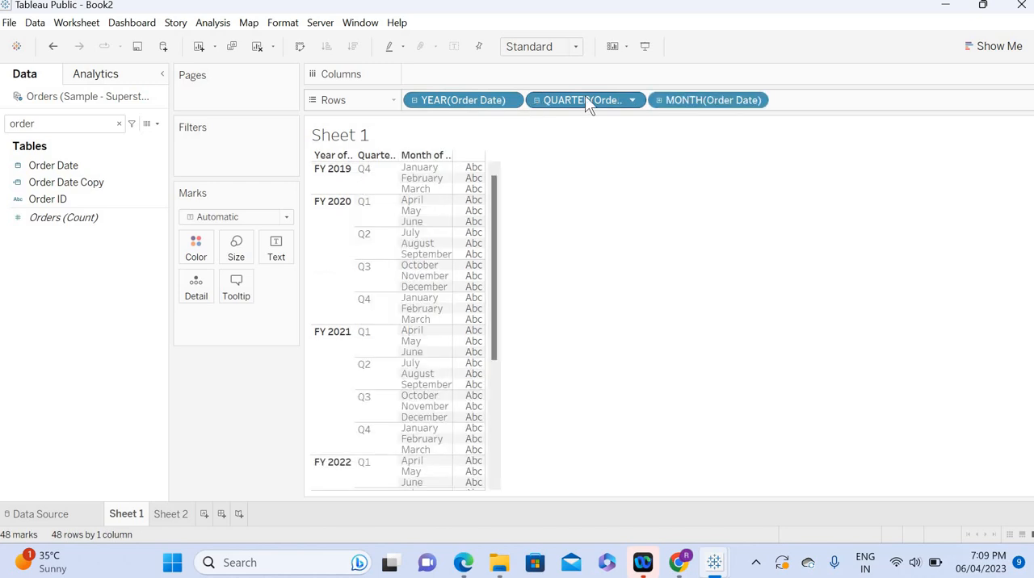
{"action": "left_click", "coordinate": [660, 100]}
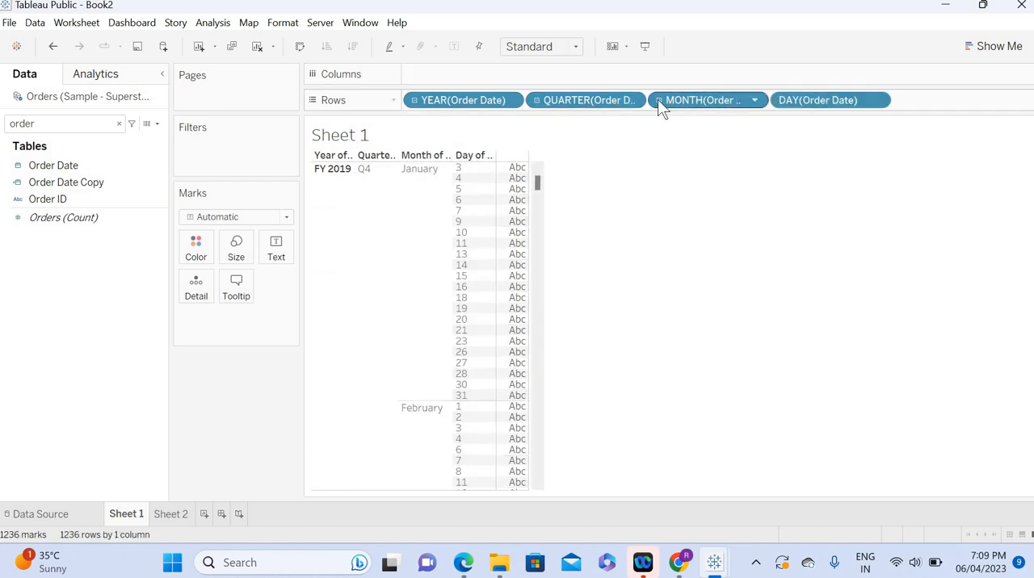
Step: Collapse the Order Date rows in Sheet 1 back to month level, removing the day level
{"action": "left_click", "coordinate": [659, 100]}
{"action": "left_click", "coordinate": [659, 100]}
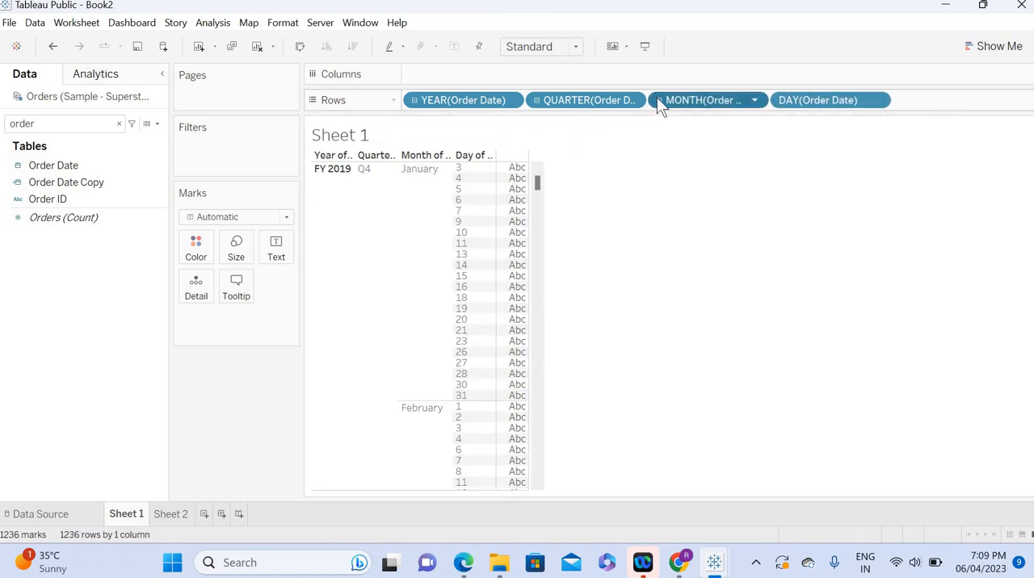
{"action": "left_click", "coordinate": [659, 99]}
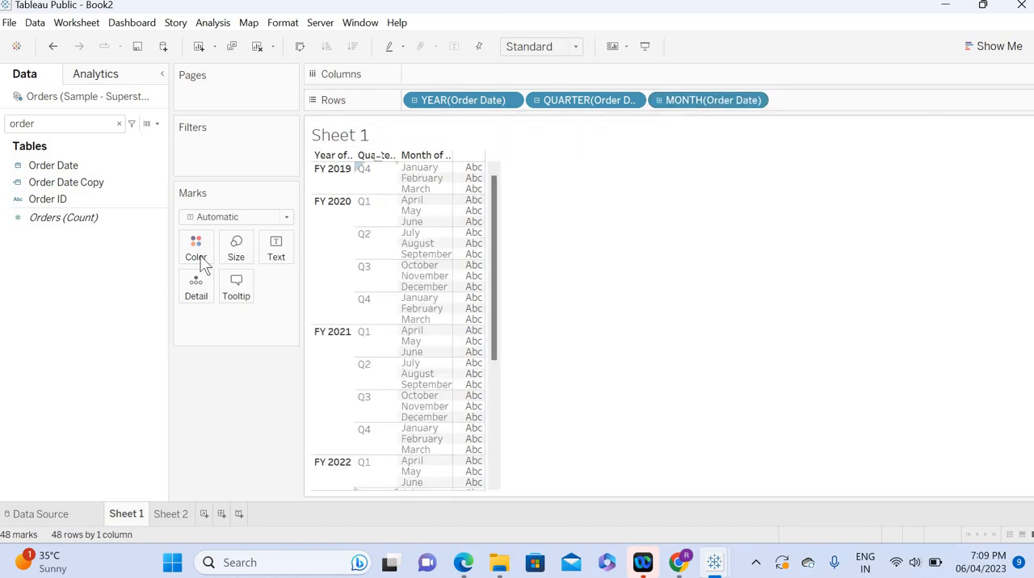
Step: Find the Sales field by searching for sal and show its sum as text in the Sheet 1 table
{"action": "double_click", "coordinate": [98, 125]}
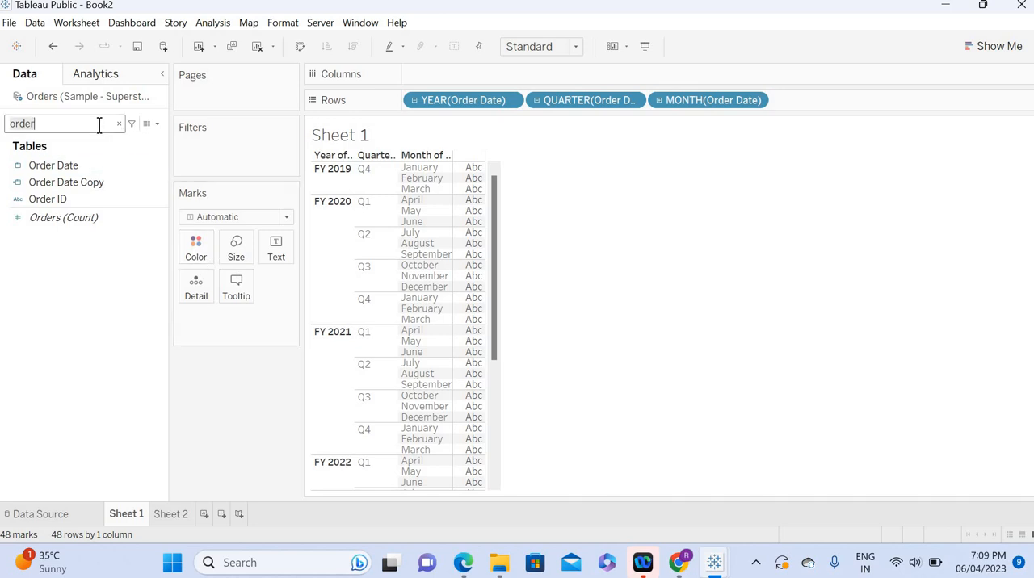
{"action": "key", "text": "BackSpace"}
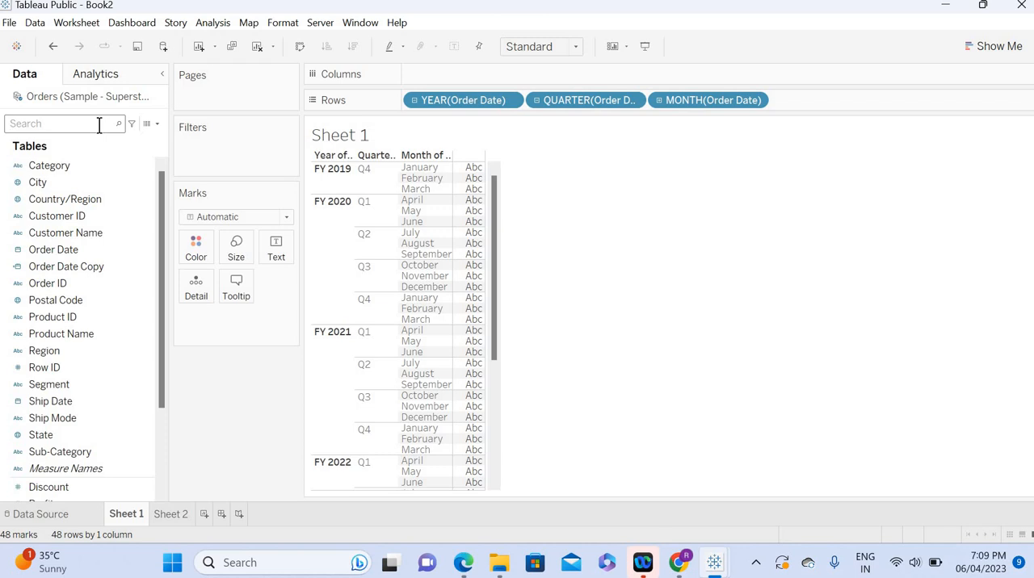
{"action": "type", "text": "sal"}
{"action": "left_click", "coordinate": [33, 176]}
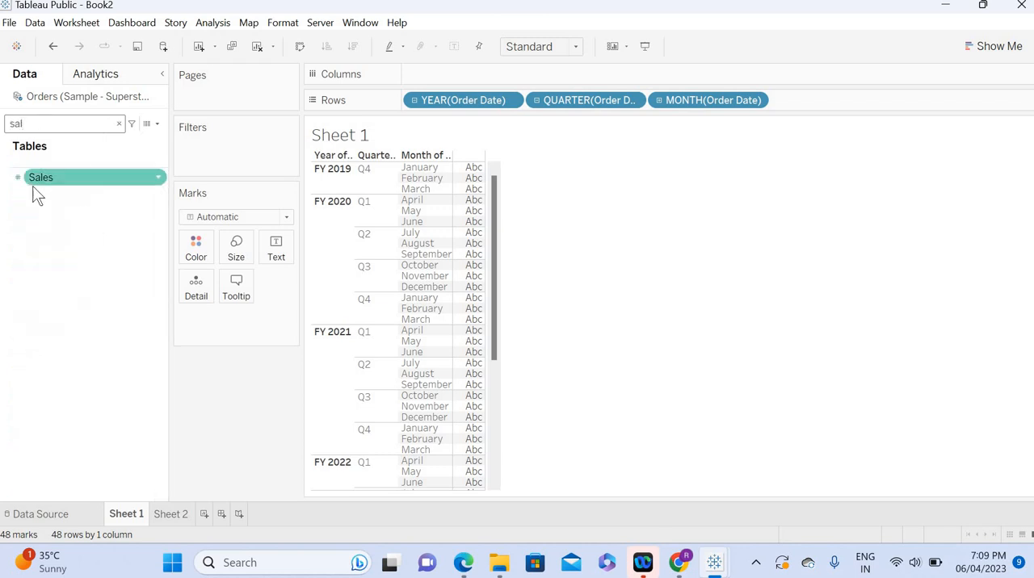
{"action": "left_click_drag", "start_coordinate": [33, 172], "coordinate": [271, 244]}
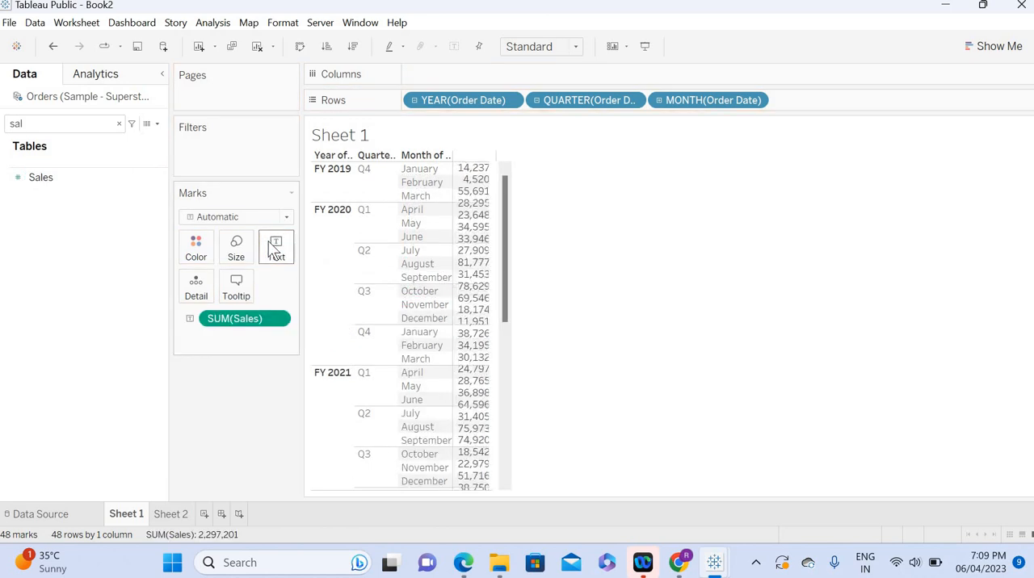
Step: Find the Profit field by searching for pro and add its sum as text alongside Sales
{"action": "left_click", "coordinate": [49, 125]}
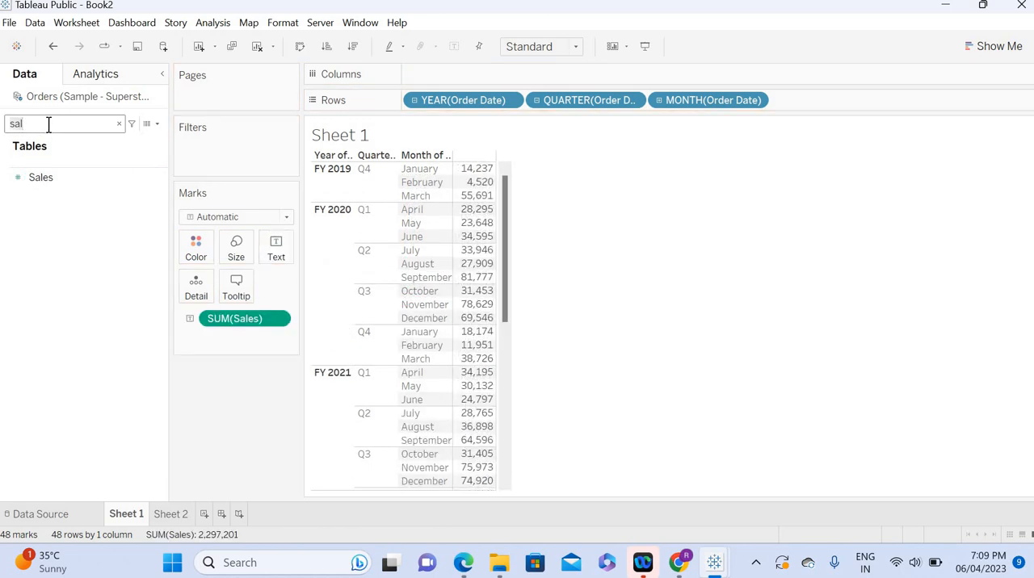
{"action": "key", "text": "BackSpace"}
{"action": "key", "text": "BackSpace"}
{"action": "key", "text": "BackSpace"}
{"action": "type", "text": "pro"}
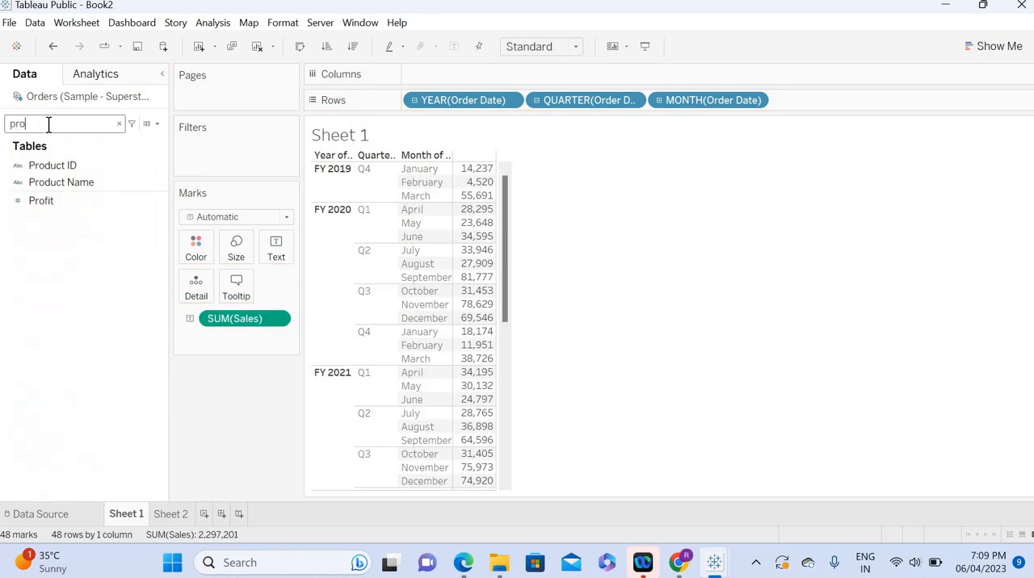
{"action": "left_click", "coordinate": [61, 182]}
{"action": "left_click_drag", "start_coordinate": [48, 196], "coordinate": [273, 248]}
Step: Convert the view to a text table and swap rows and columns so the Order Date levels are on Rows and Measure Names on Columns
{"action": "left_click", "coordinate": [1010, 46]}
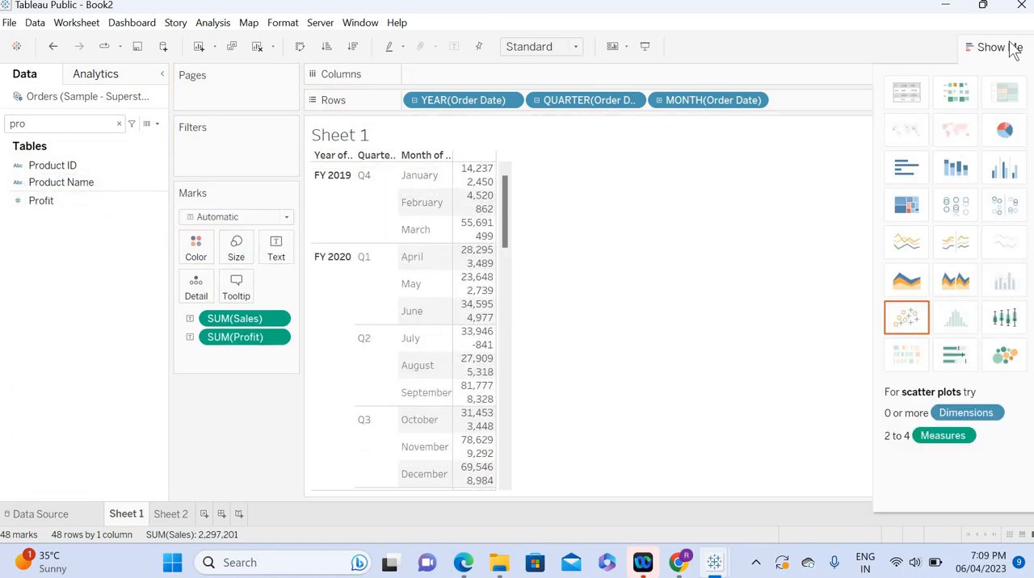
{"action": "left_click", "coordinate": [899, 94]}
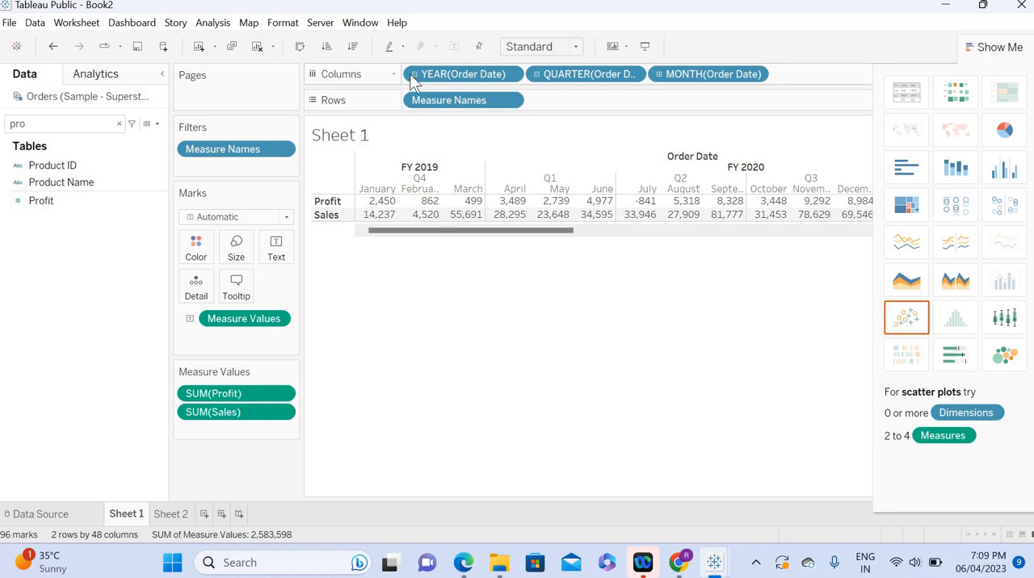
{"action": "key", "text": "ctrl+w"}
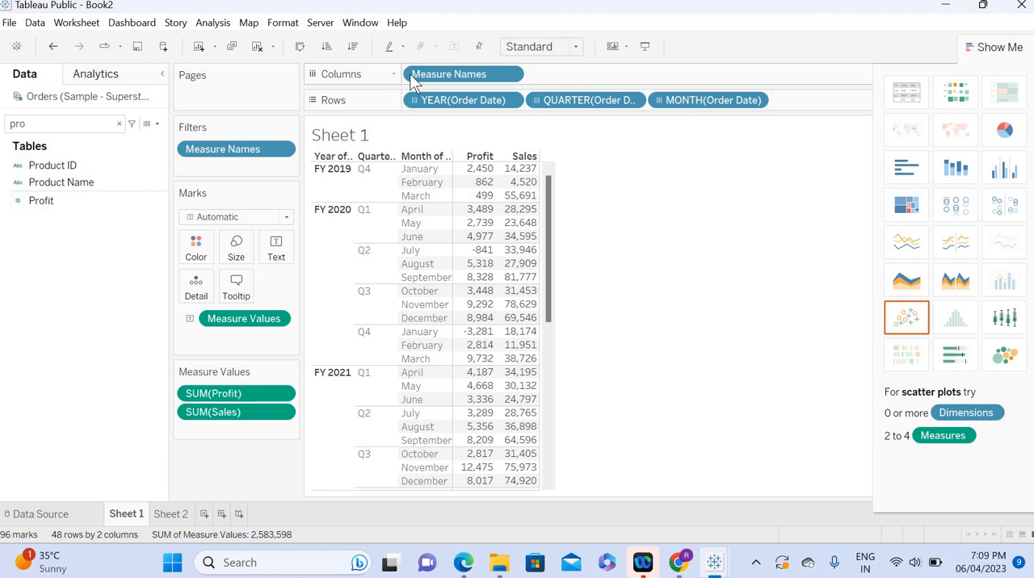
{"action": "left_click", "coordinate": [992, 47]}
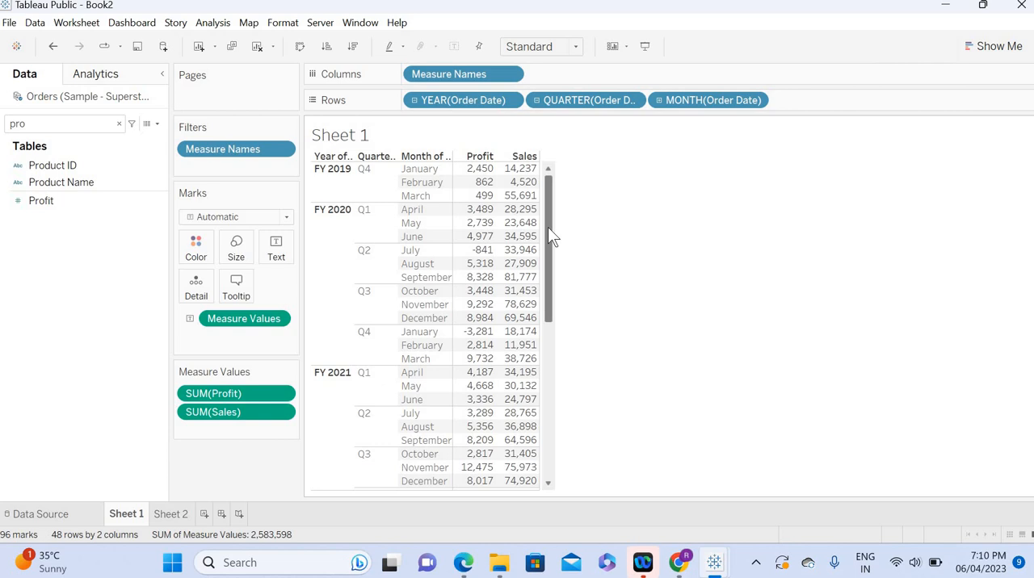
{"action": "left_click_drag", "start_coordinate": [548, 227], "coordinate": [539, 403]}
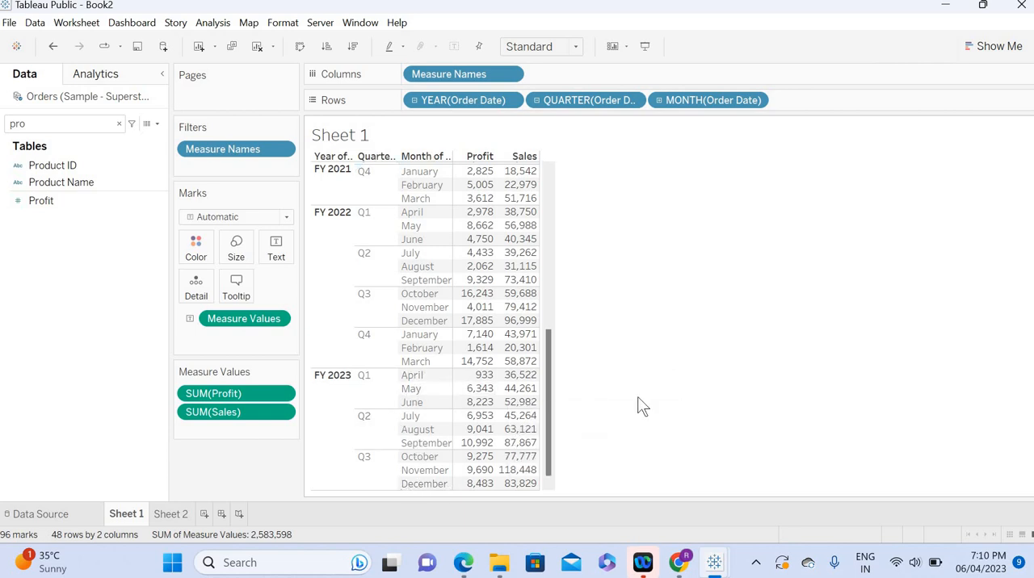
{"action": "left_click_drag", "start_coordinate": [549, 413], "coordinate": [564, 194]}
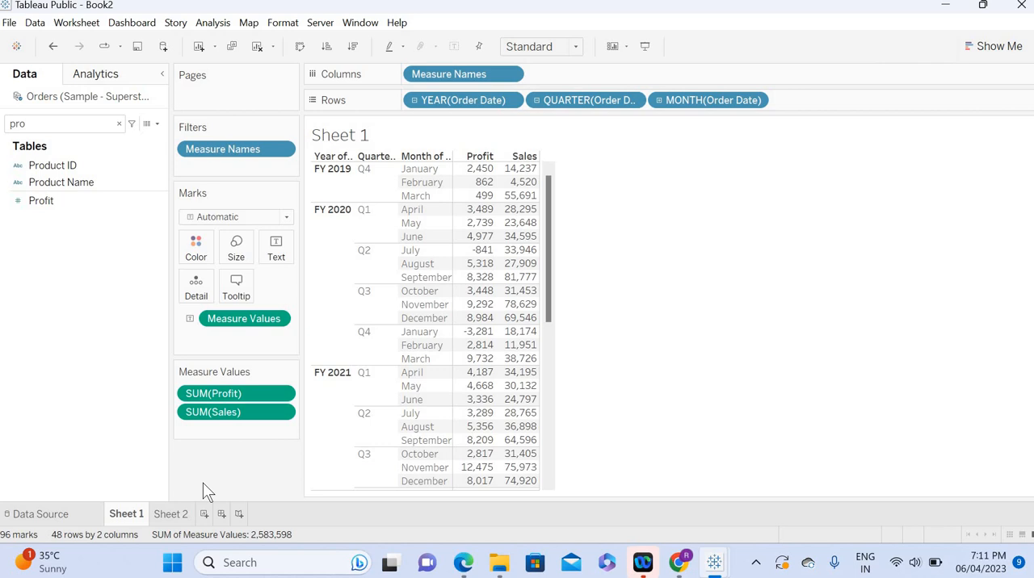
Step: Start a new calculated field and name it FY Start date
{"action": "left_click", "coordinate": [158, 124]}
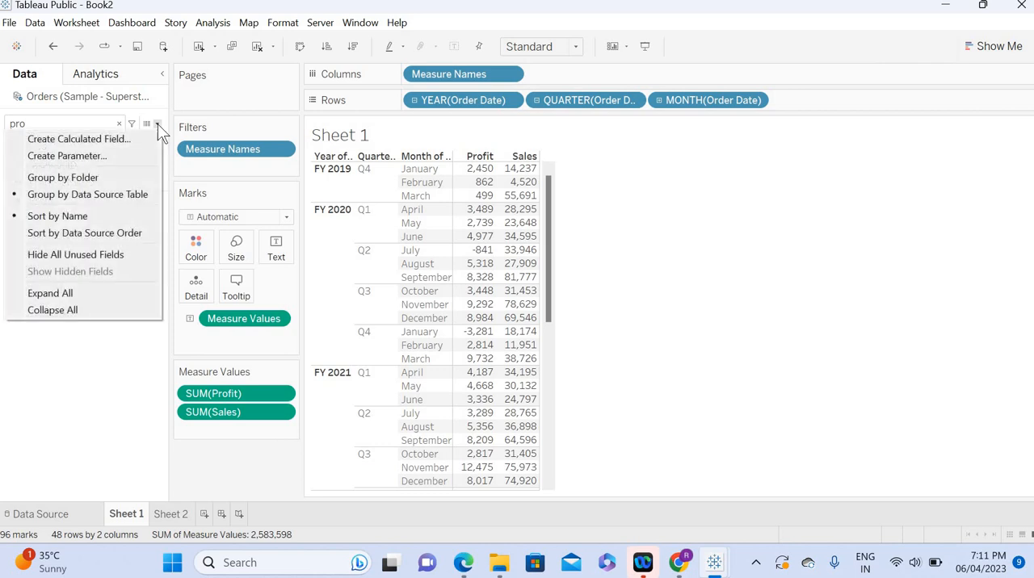
{"action": "left_click", "coordinate": [107, 139]}
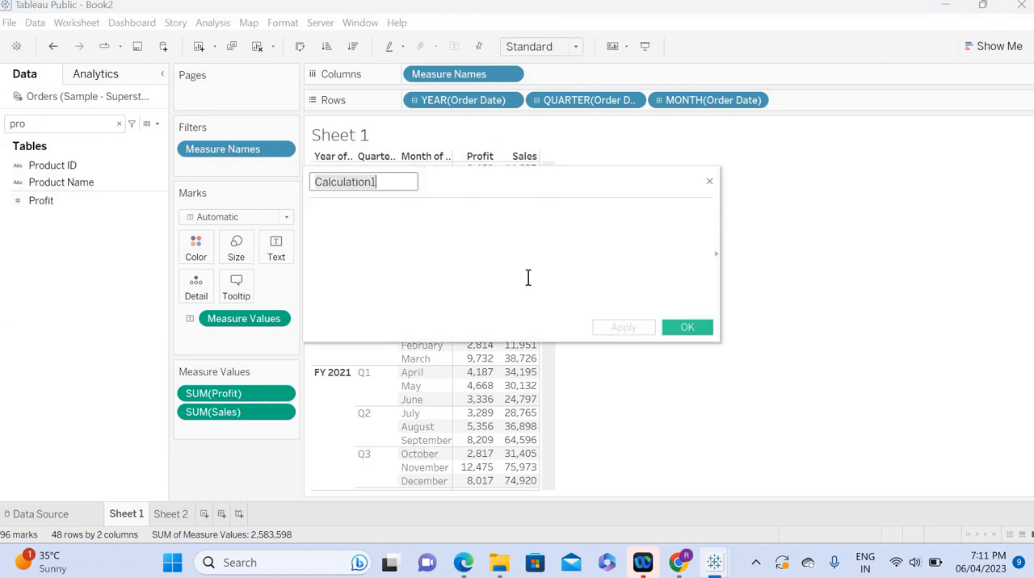
{"action": "type", "text": "Fical"}
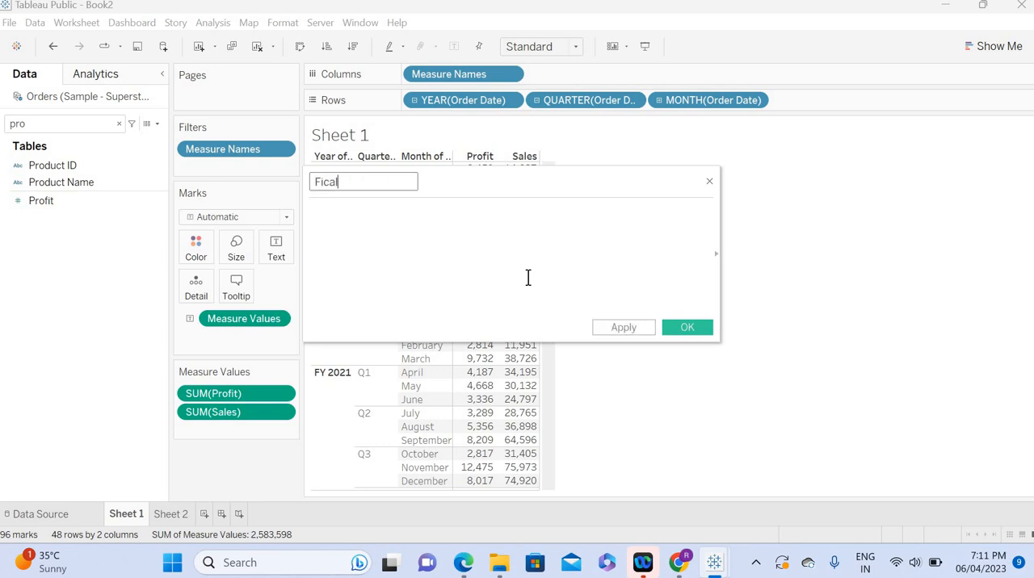
{"action": "key", "text": "BackSpace"}
{"action": "key", "text": "BackSpace"}
{"action": "key", "text": "BackSpace"}
{"action": "type", "text": "scal Year Start date"}
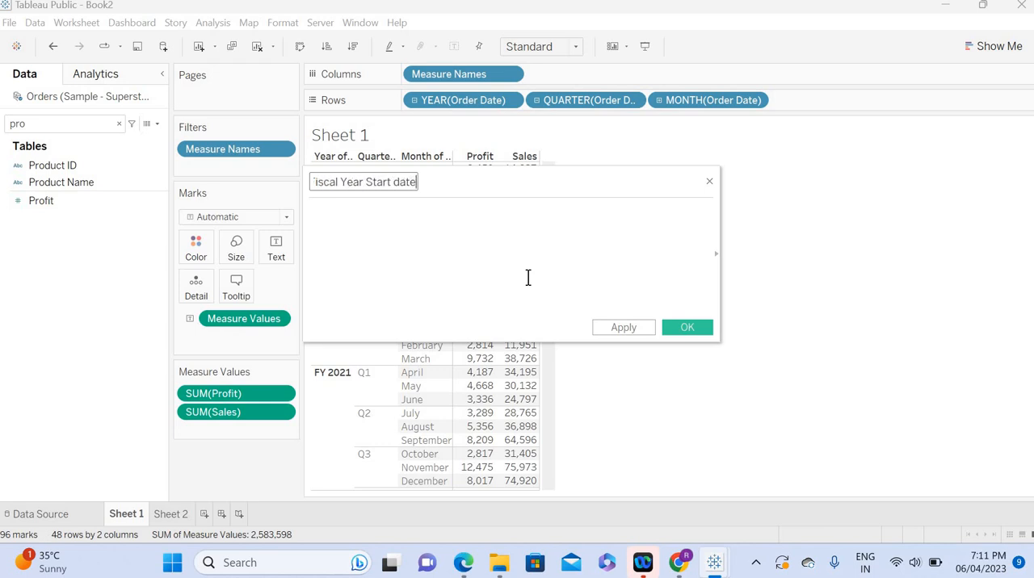
{"action": "left_click", "coordinate": [433, 253]}
{"action": "left_click_drag", "start_coordinate": [363, 187], "coordinate": [305, 192]}
{"action": "type", "text": "FY"}
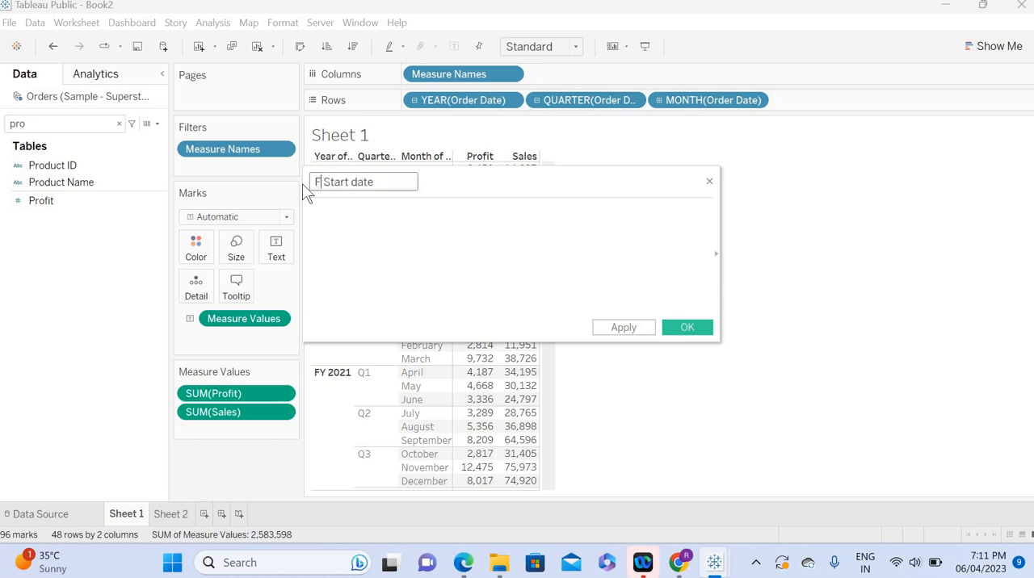
Step: Begin the FY Start date formula with a DATE function holding the day and a separator: DATE('01'+'/')
{"action": "left_click", "coordinate": [349, 229]}
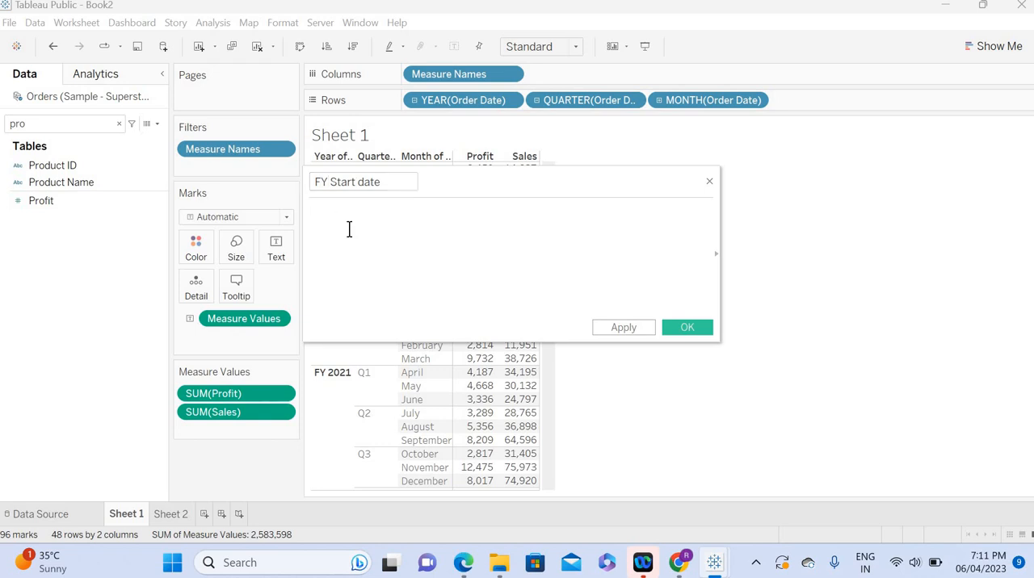
{"action": "type", "text": "date"}
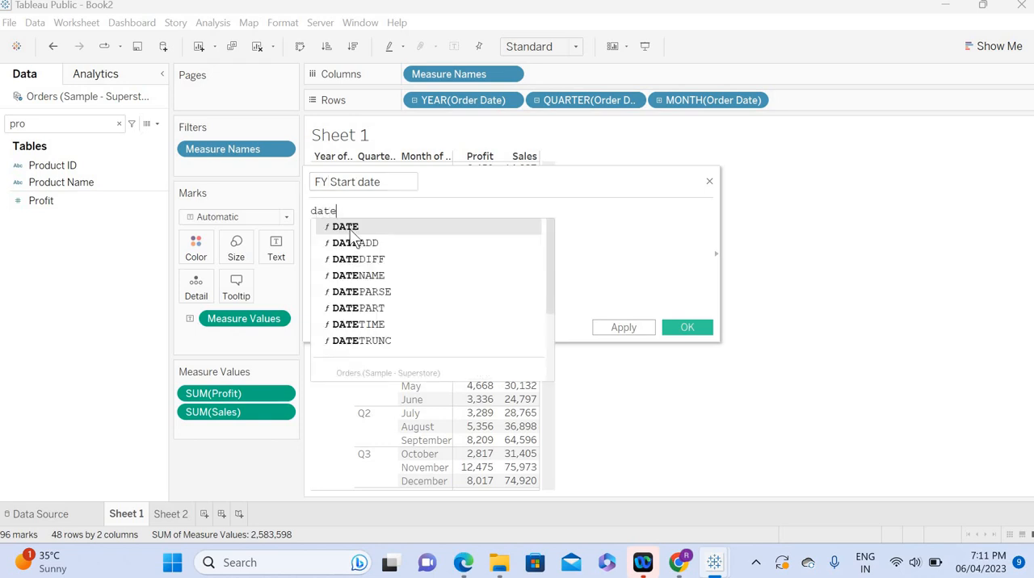
{"action": "key", "text": "Return"}
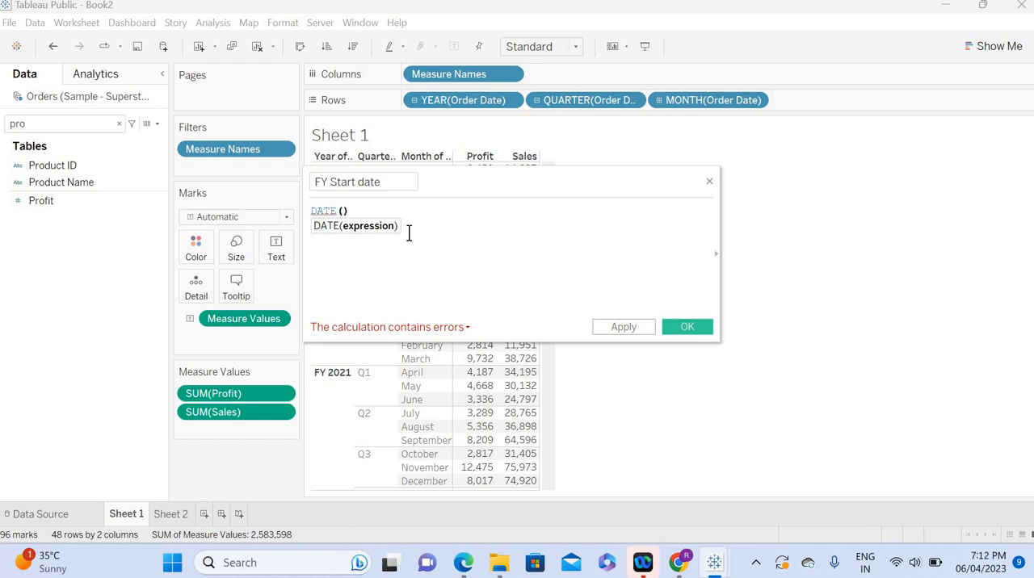
{"action": "type", "text": "01"}
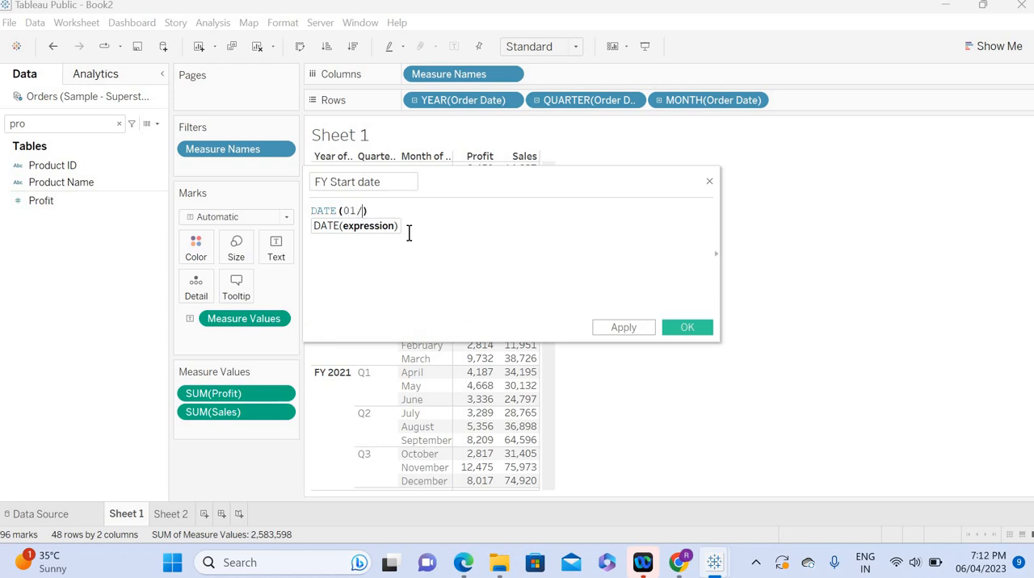
{"action": "type", "text": "/"}
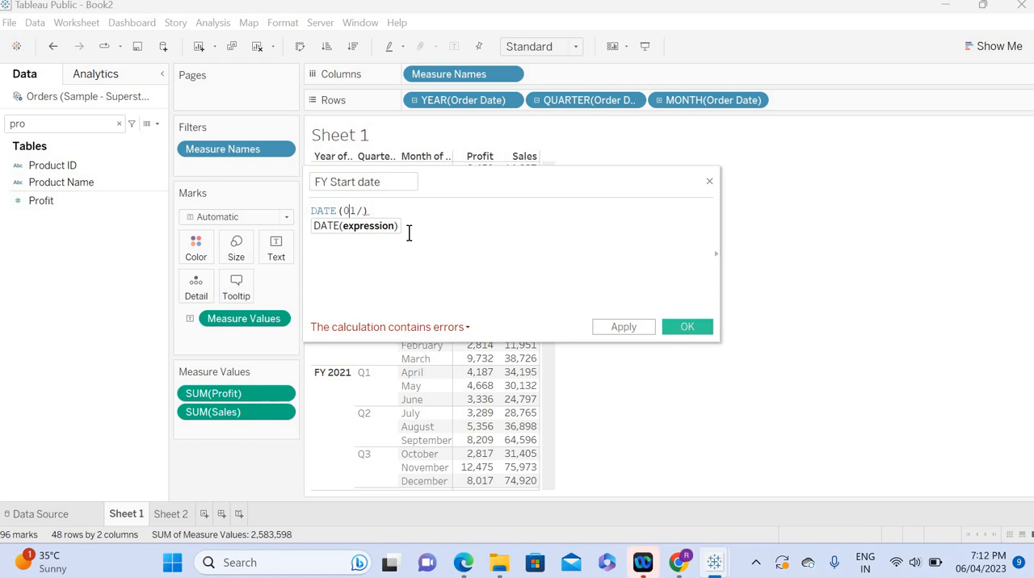
{"action": "key", "text": "Left"}
{"action": "key", "text": "Left"}
{"action": "key", "text": "Left"}
{"action": "type", "text": "'"}
{"action": "key", "text": "Right"}
{"action": "key", "text": "Right"}
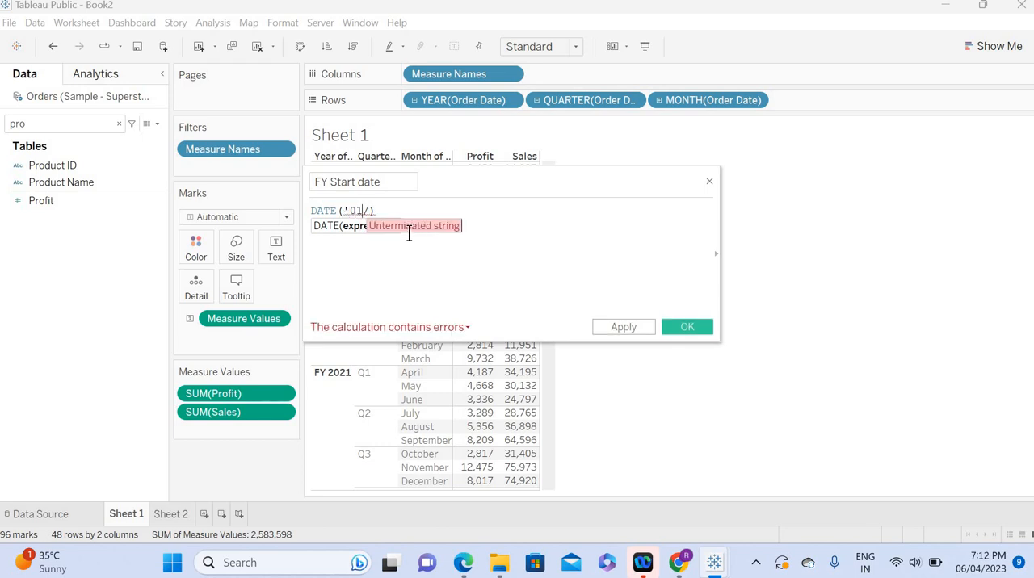
{"action": "type", "text": "'"}
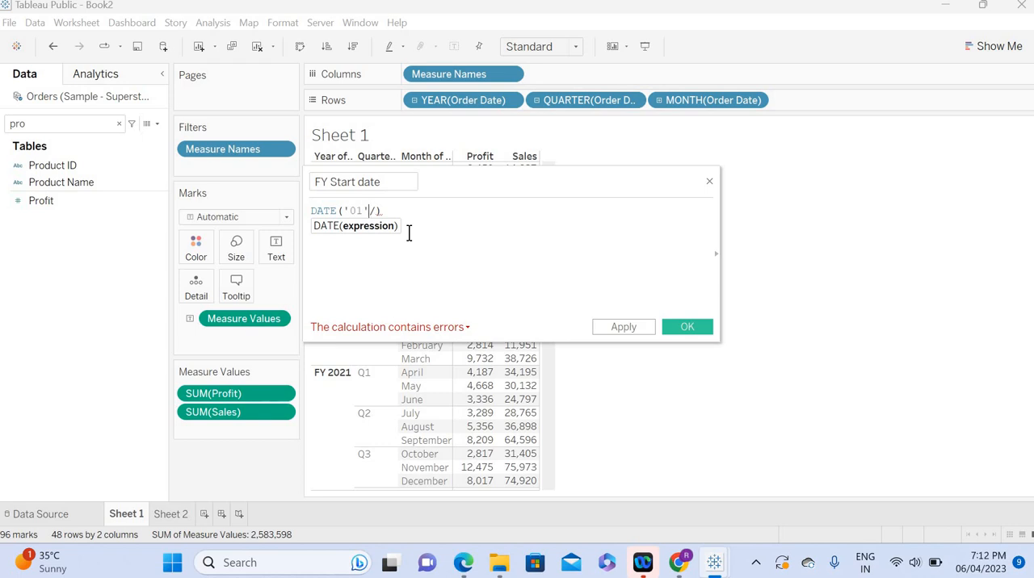
{"action": "type", "text": "+"}
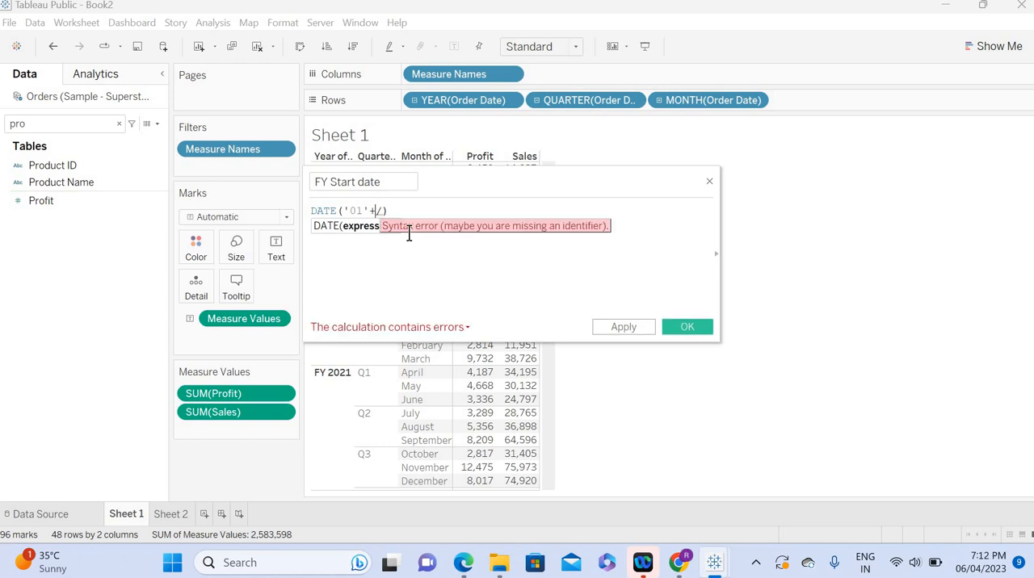
{"action": "key", "text": "Delete"}
{"action": "type", "text": "'/'"}
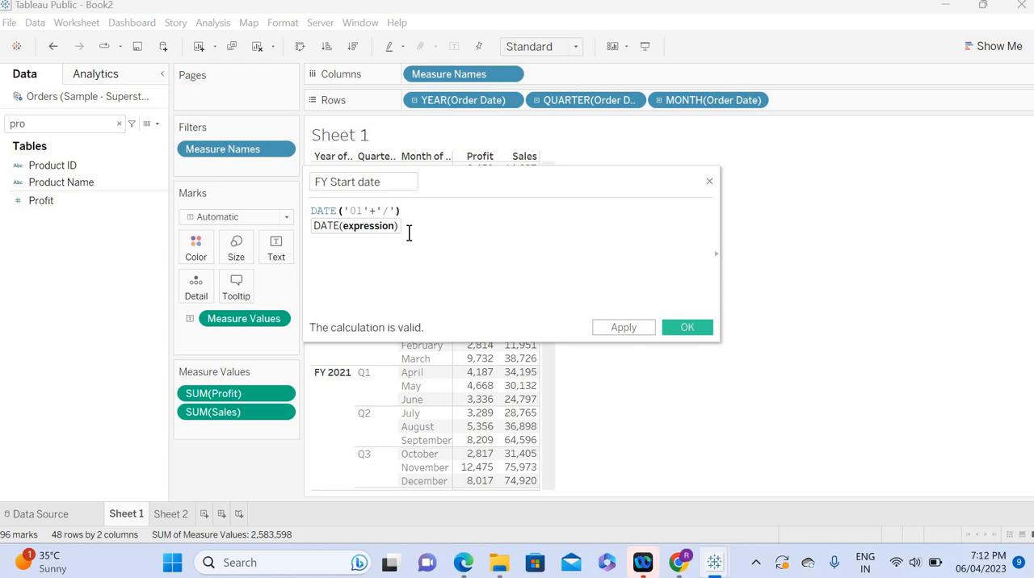
{"action": "type", "text": "+"}
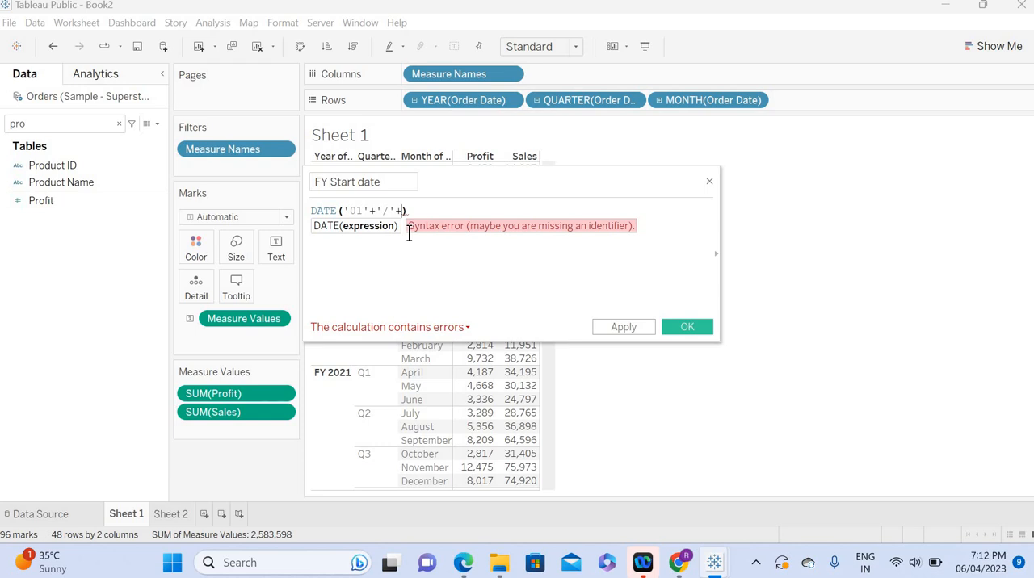
Step: Extend the DATE formula with the month '04' and a second '/' separator after the first one
{"action": "type", "text": "04"}
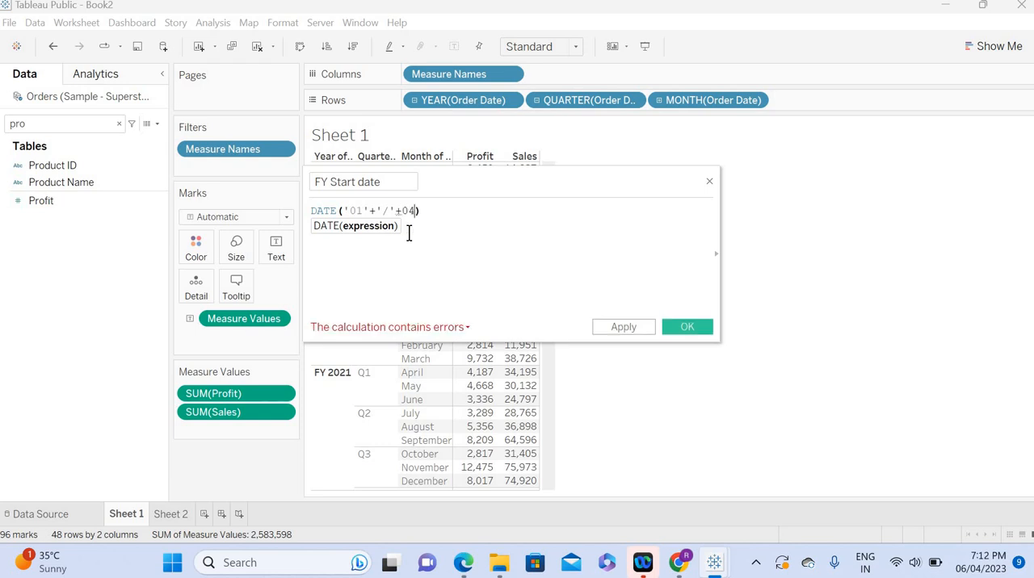
{"action": "key", "text": "Left"}
{"action": "type", "text": "'"}
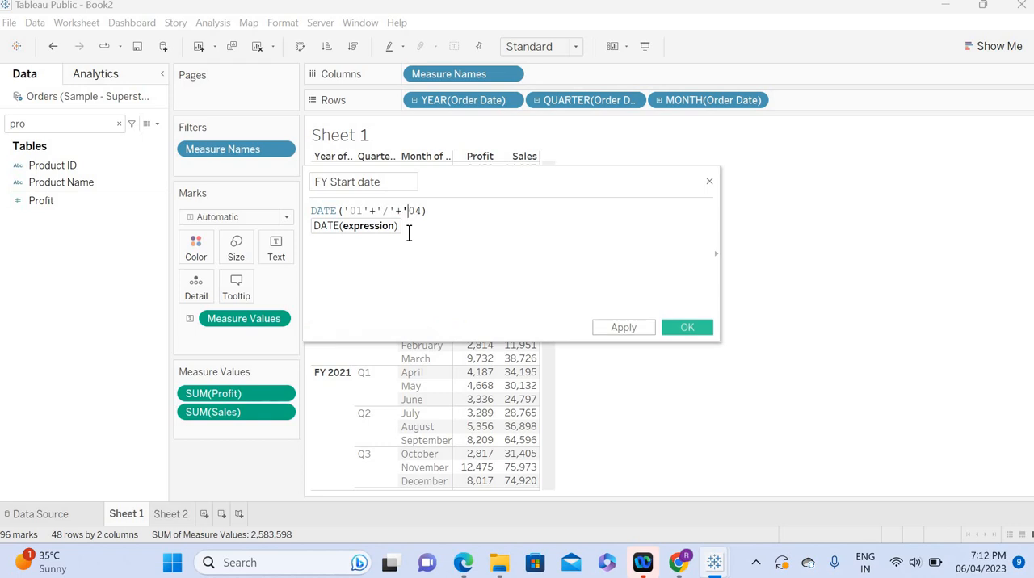
{"action": "key", "text": "Right"}
{"action": "key", "text": "Right"}
{"action": "type", "text": "'+"}
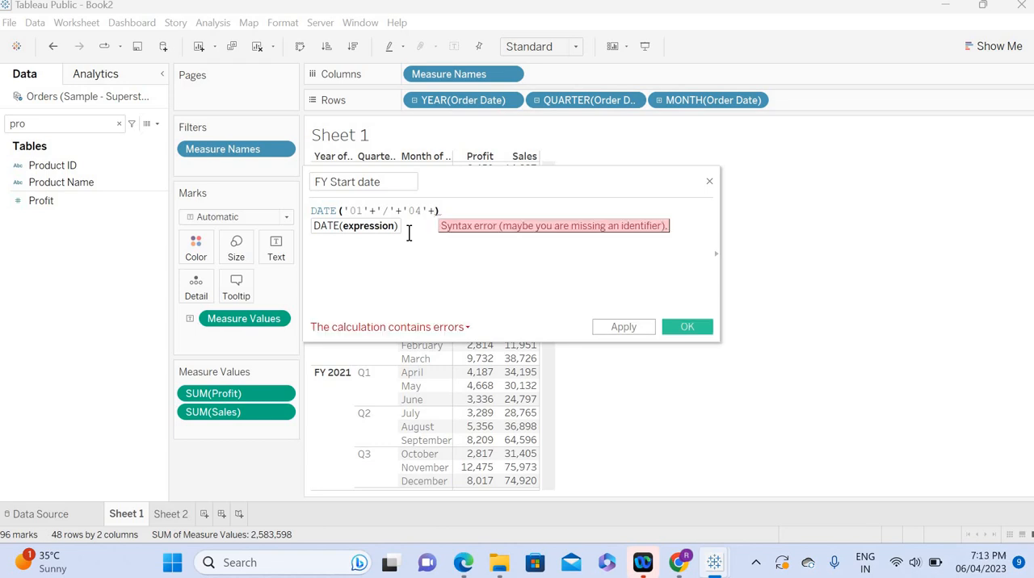
{"action": "type", "text": "'"}
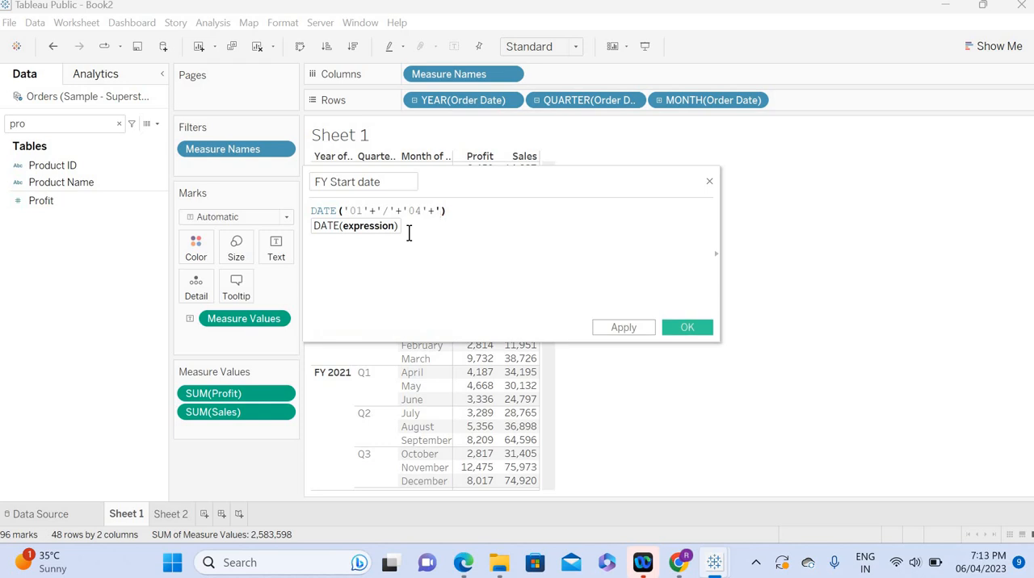
{"action": "type", "text": "/'"}
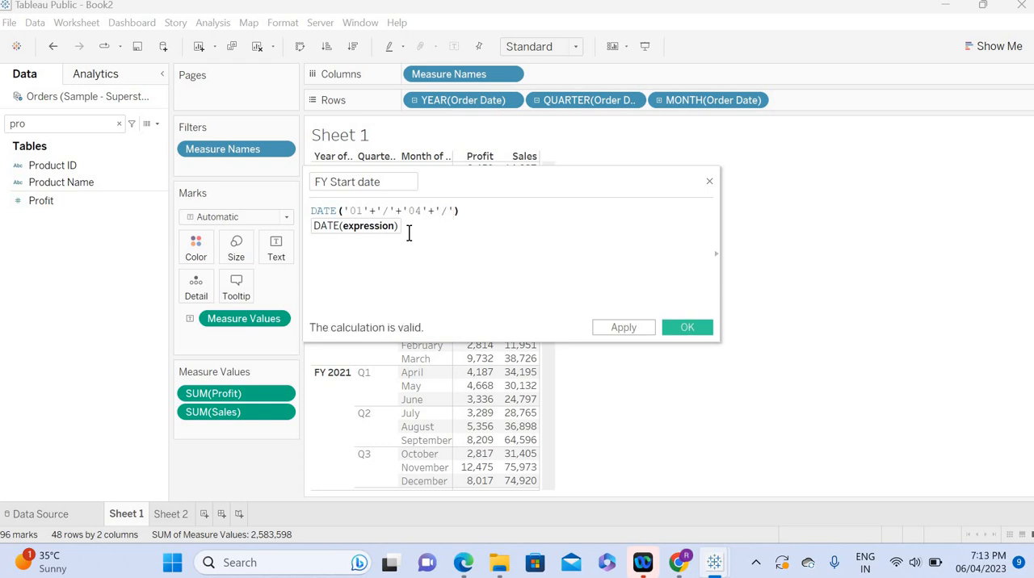
{"action": "type", "text": "+"}
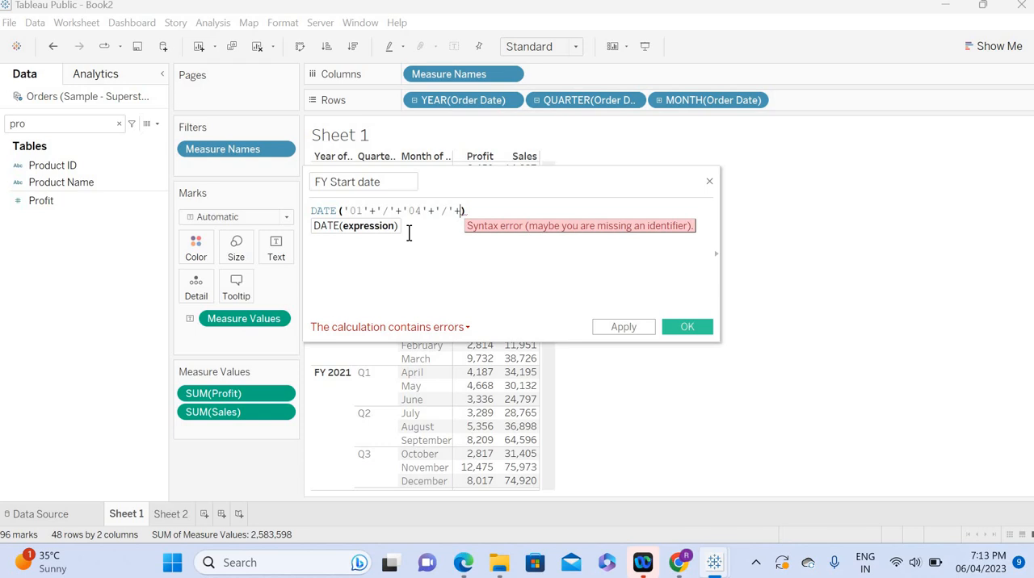
Step: Append the current year to the date string with YEAR(TODAY())
{"action": "type", "text": "y"}
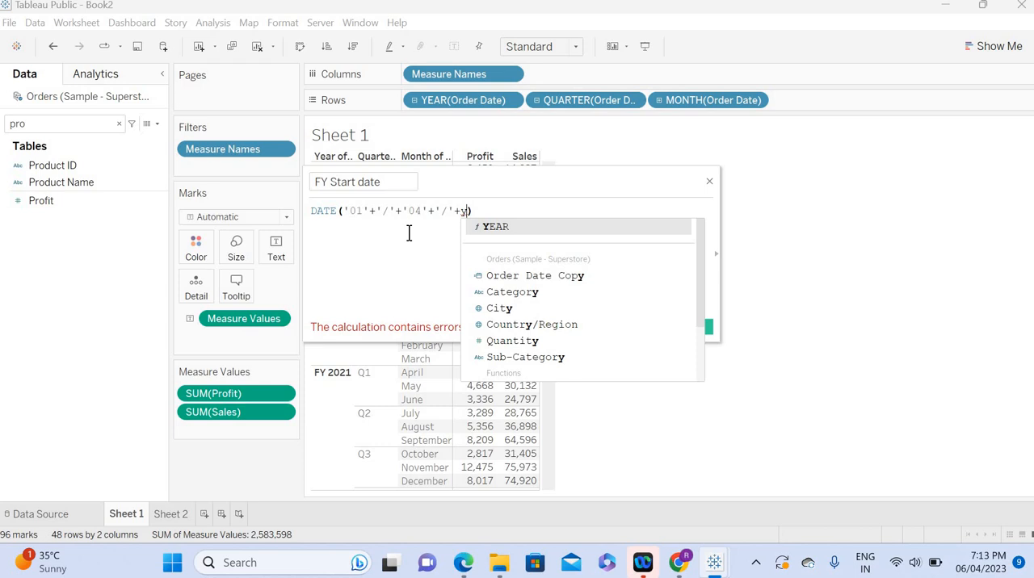
{"action": "key", "text": "Return"}
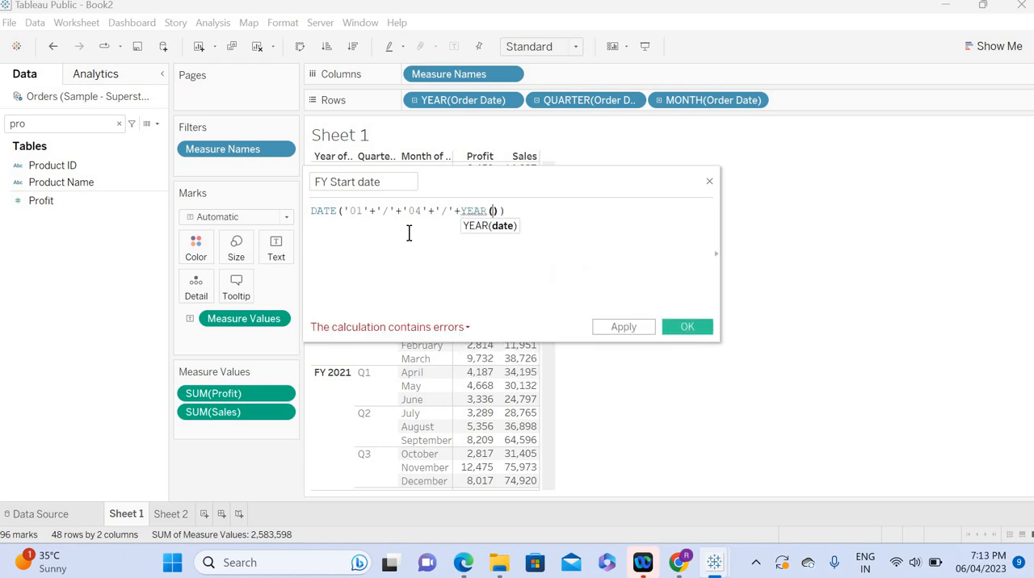
{"action": "type", "text": "today"}
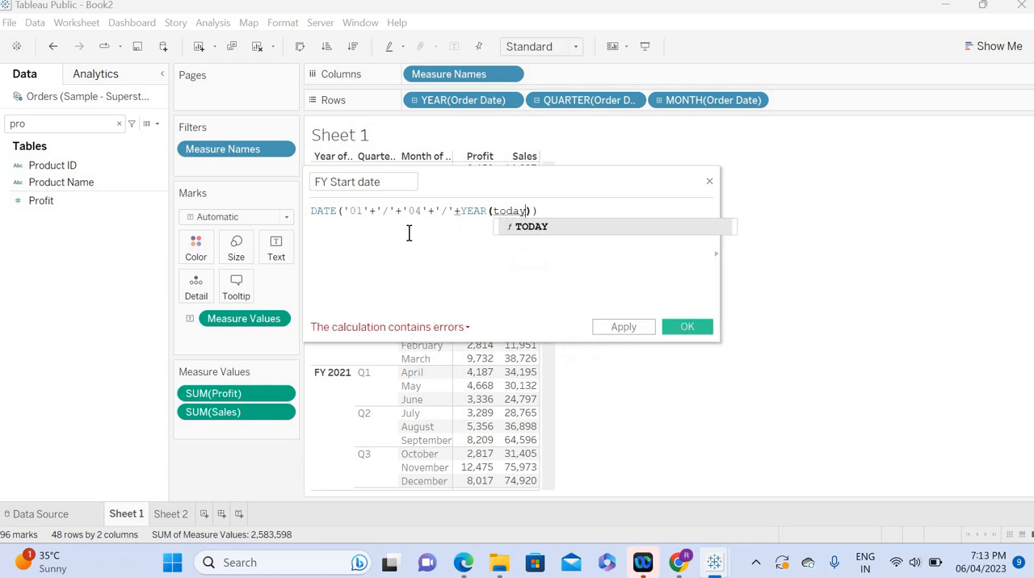
{"action": "key", "text": "Return"}
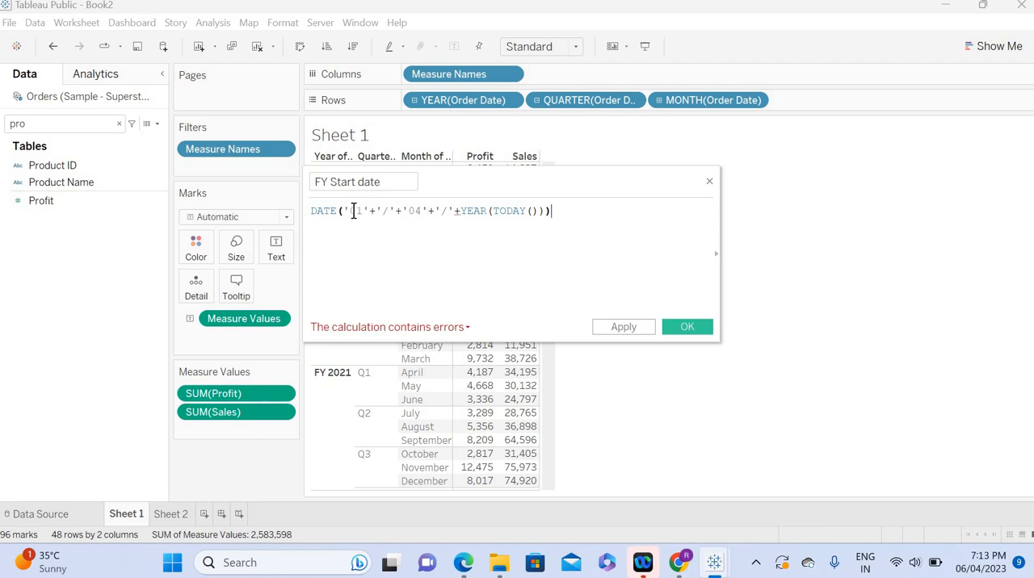
Step: Wrap YEAR(TODAY()) in a STR function with its closing parenthesis and save the FY Start date field
{"action": "left_click", "coordinate": [461, 211]}
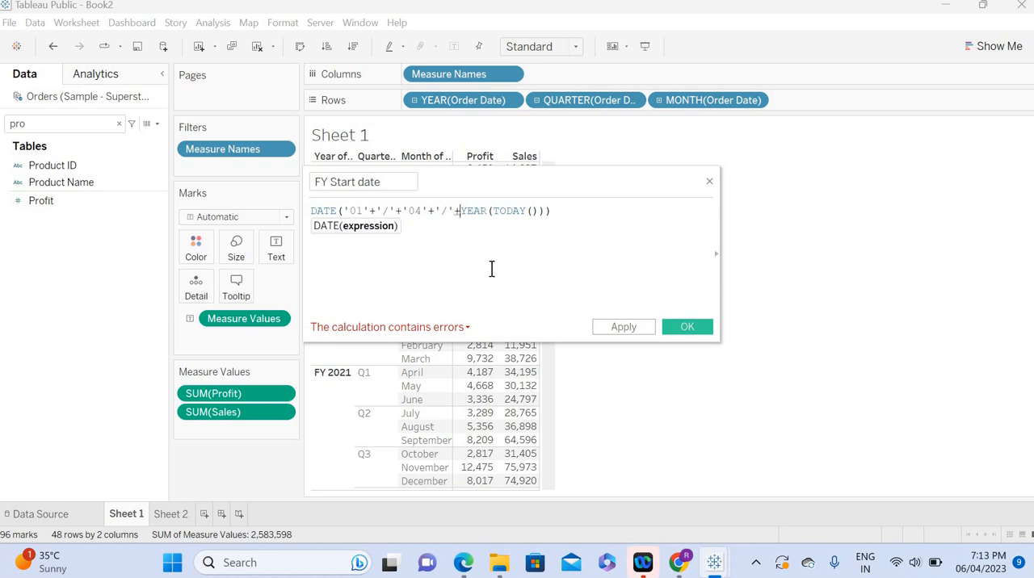
{"action": "type", "text": "str"}
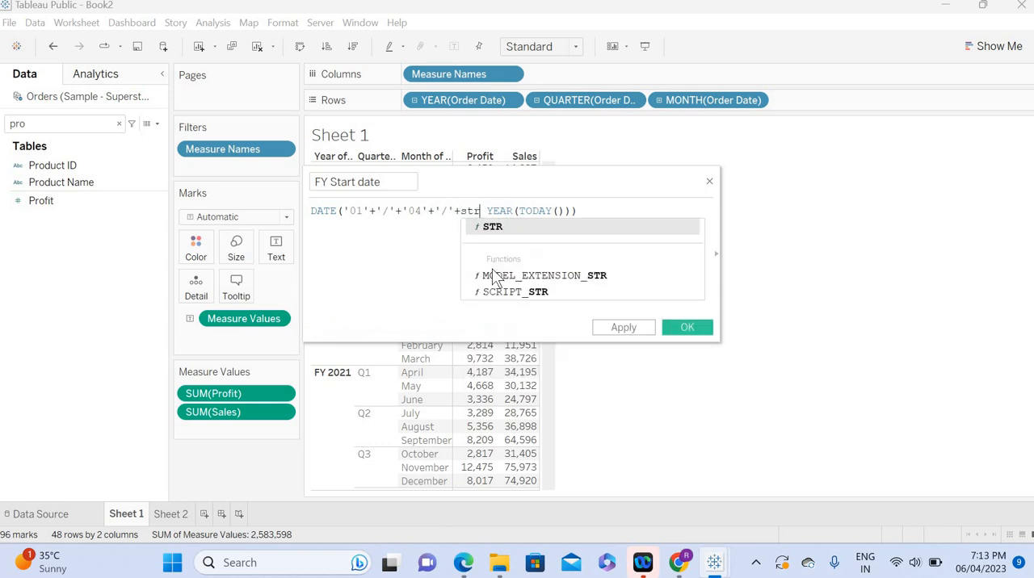
{"action": "key", "text": "Return"}
{"action": "type", "text": ")"}
{"action": "key", "text": "BackSpace"}
{"action": "key", "text": "Right"}
{"action": "key", "text": "Right"}
{"action": "key", "text": "Right"}
{"action": "key", "text": "Right"}
{"action": "key", "text": "Right"}
{"action": "key", "text": "Right"}
{"action": "key", "text": "Right"}
{"action": "key", "text": "Right"}
{"action": "key", "text": "Right"}
{"action": "key", "text": "Right"}
{"action": "key", "text": "Right"}
{"action": "key", "text": "Right"}
{"action": "key", "text": "Right"}
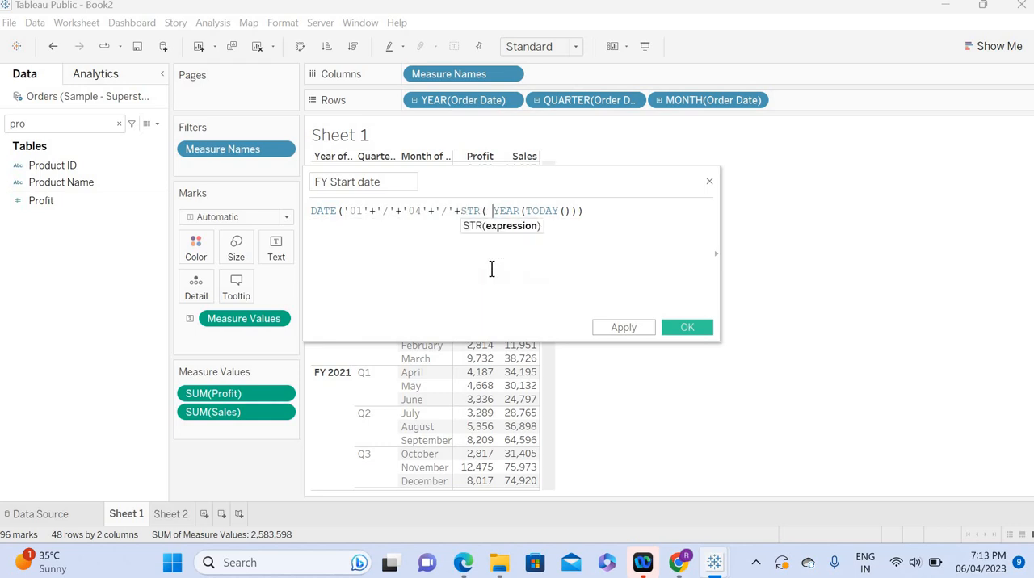
{"action": "key", "text": "Right"}
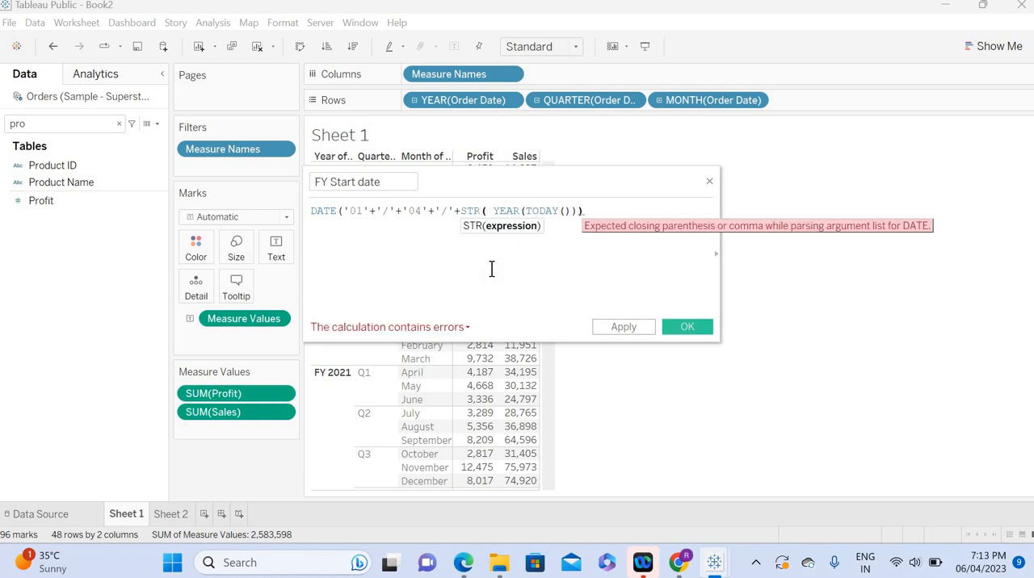
{"action": "key", "text": "Left"}
{"action": "type", "text": ")"}
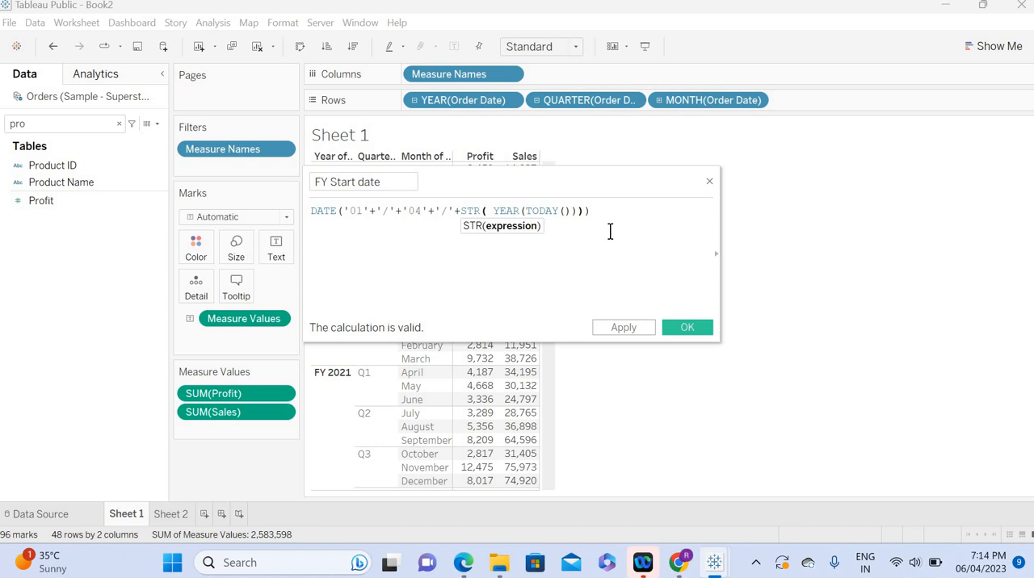
{"action": "left_click", "coordinate": [623, 327]}
{"action": "left_click", "coordinate": [687, 327]}
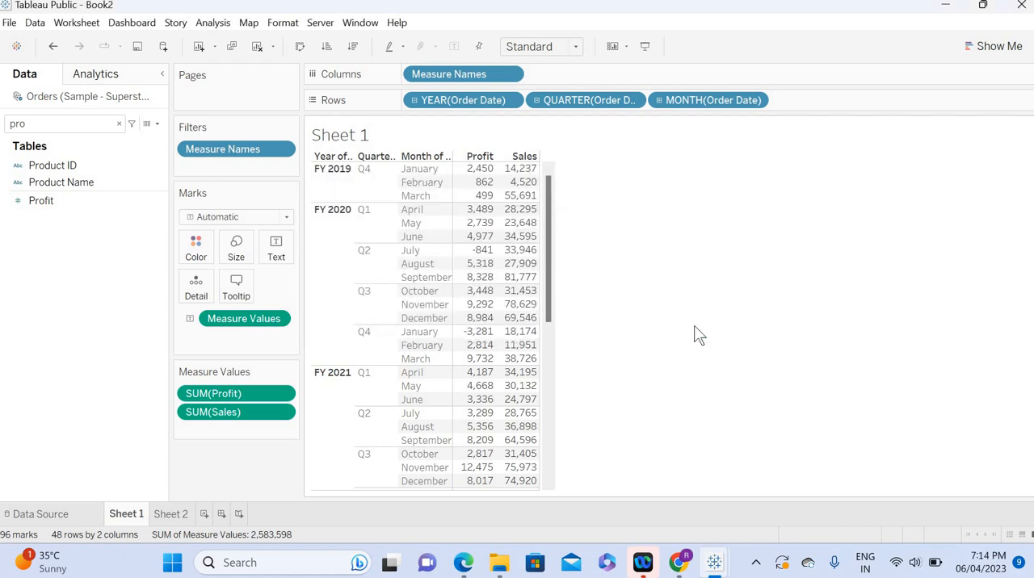
Step: Create a new worksheet, search the fields for fy and place FY Start date on Rows
{"action": "left_click", "coordinate": [205, 513]}
{"action": "left_click", "coordinate": [84, 125]}
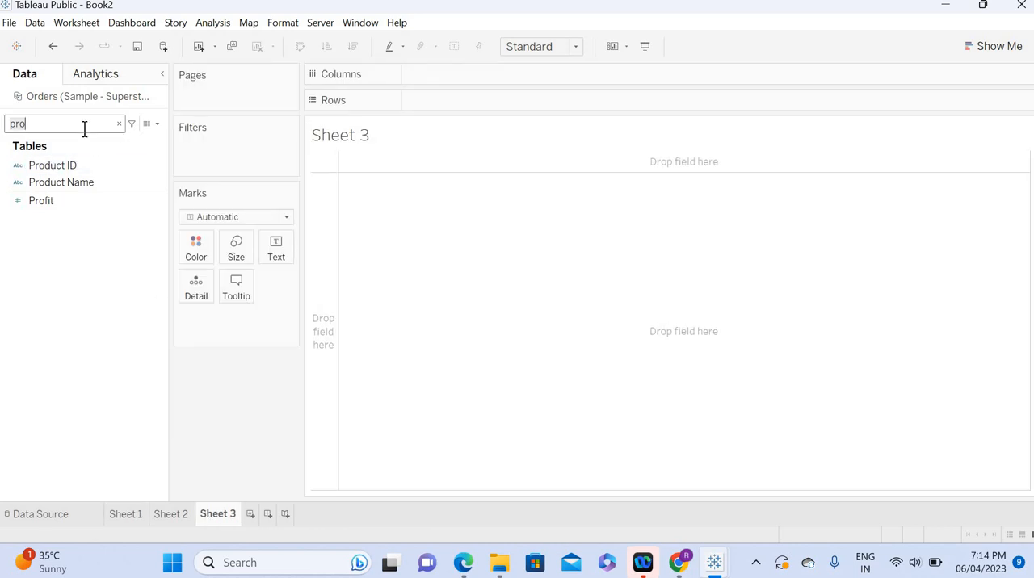
{"action": "key", "text": "BackSpace"}
{"action": "key", "text": "BackSpace"}
{"action": "key", "text": "BackSpace"}
{"action": "type", "text": "f"}
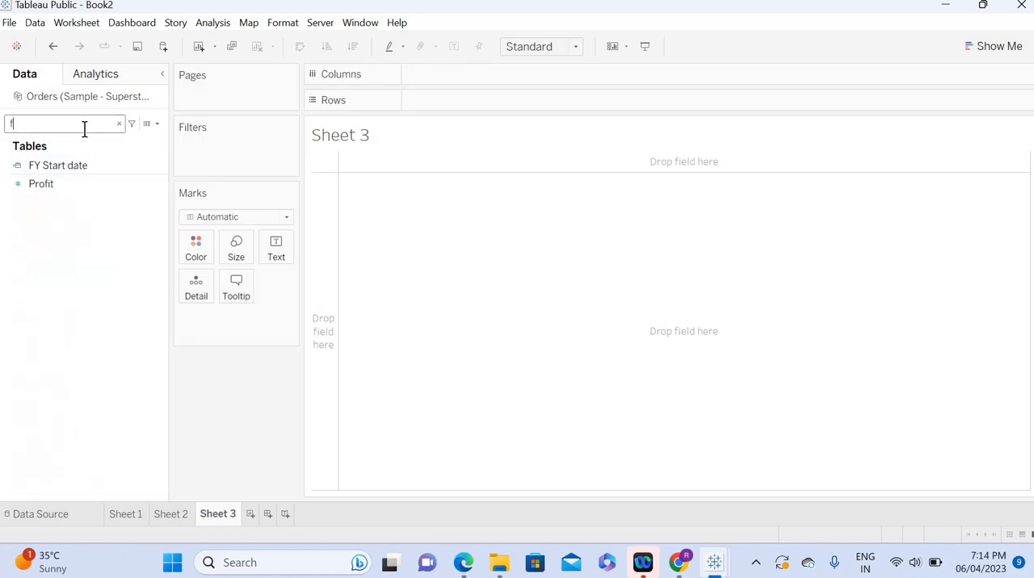
{"action": "type", "text": "y"}
{"action": "left_click", "coordinate": [52, 170]}
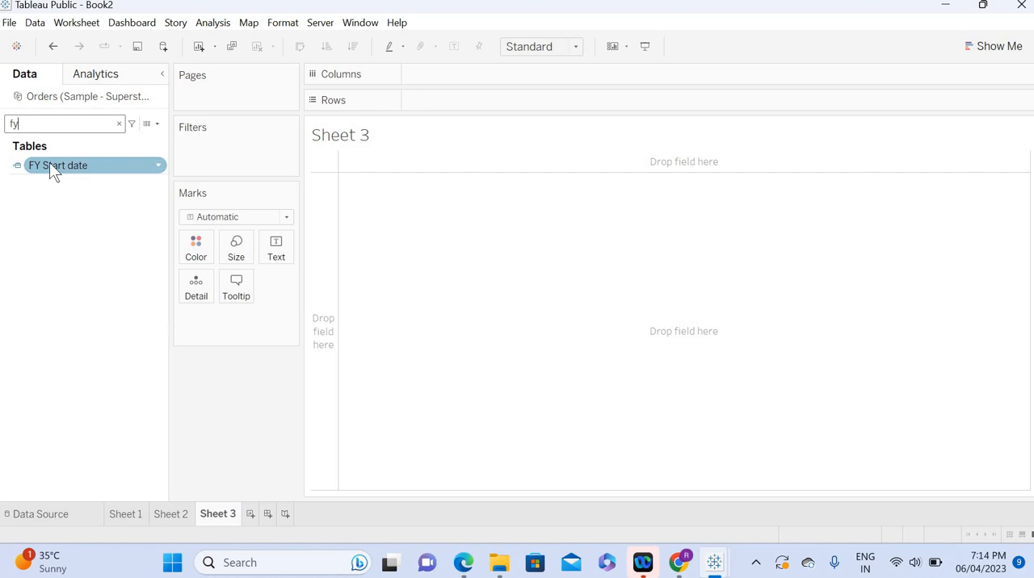
{"action": "left_click_drag", "start_coordinate": [50, 165], "coordinate": [487, 102]}
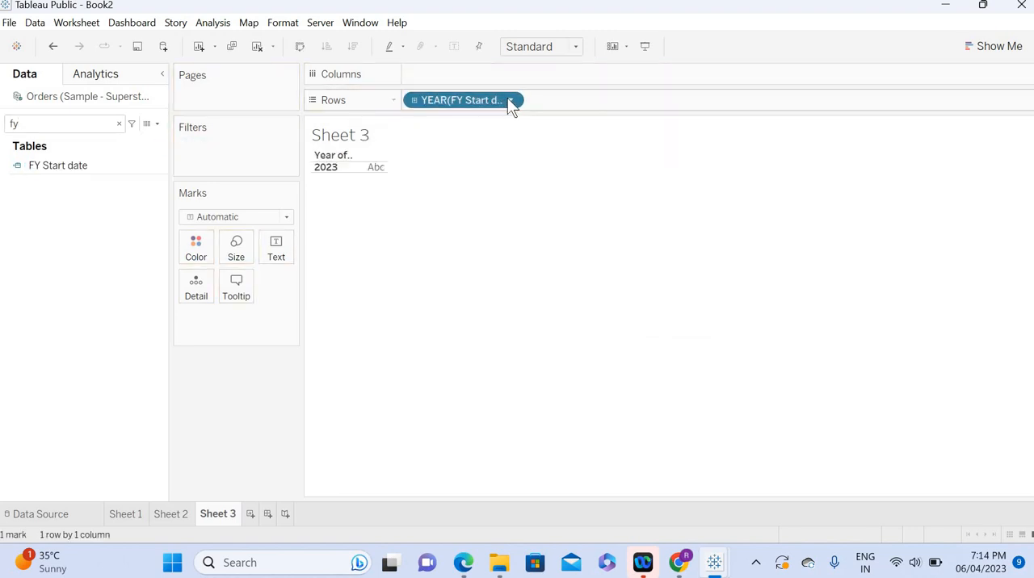
Step: Show FY Start date on Rows as a discrete exact date
{"action": "left_click", "coordinate": [511, 100]}
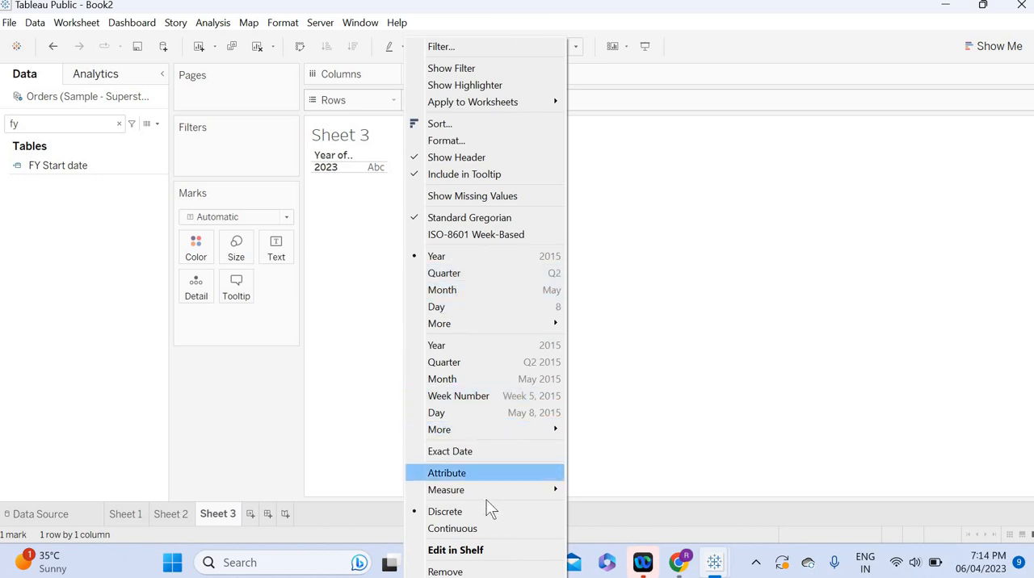
{"action": "left_click", "coordinate": [463, 453]}
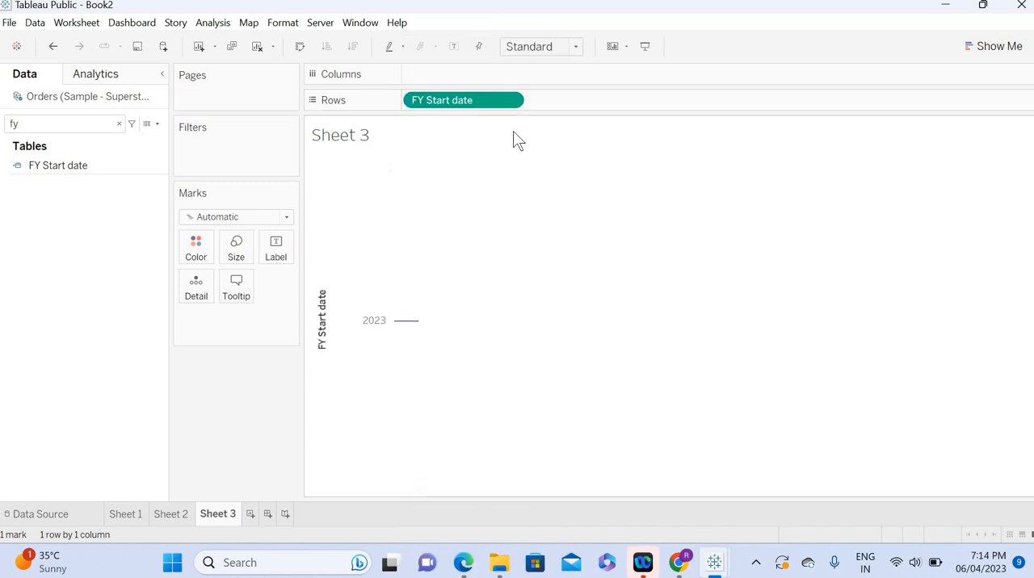
{"action": "left_click", "coordinate": [512, 102]}
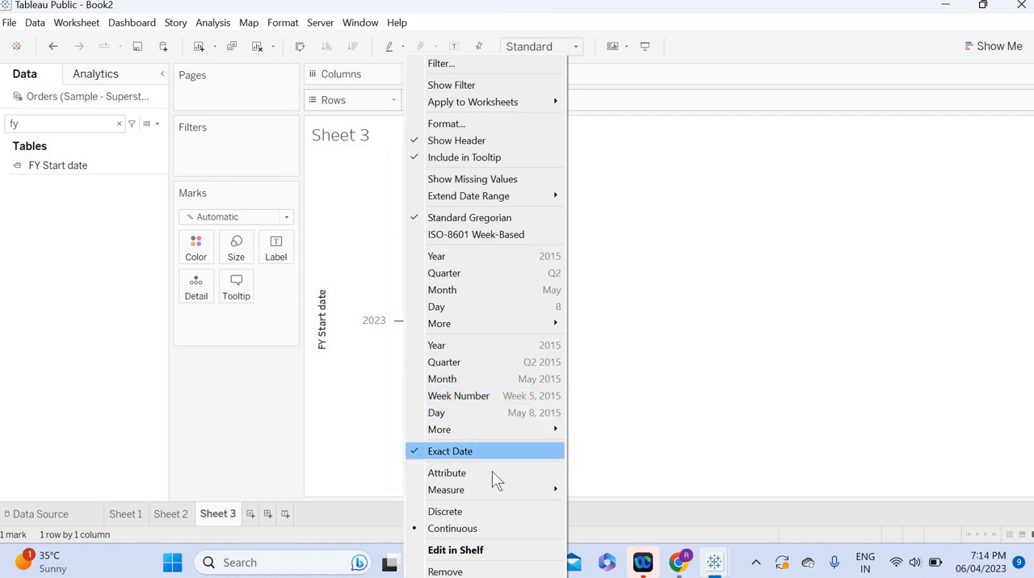
{"action": "left_click", "coordinate": [457, 513]}
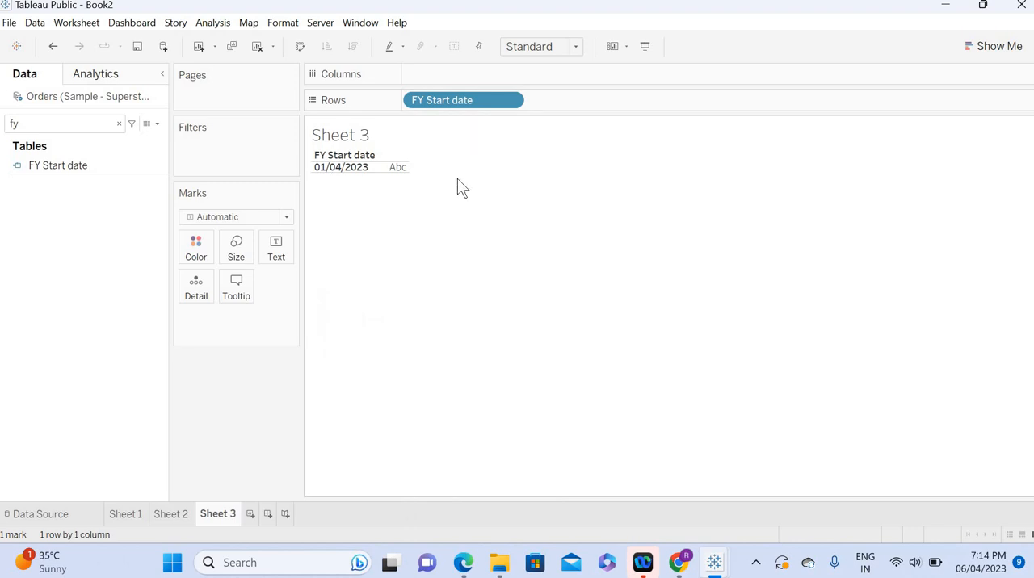
{"action": "left_click", "coordinate": [329, 172]}
{"action": "left_click", "coordinate": [346, 185]}
Step: Add an ad-hoc TODAY() calculation to Rows after FY Start date
{"action": "double_click", "coordinate": [628, 102]}
{"action": "type", "text": "to"}
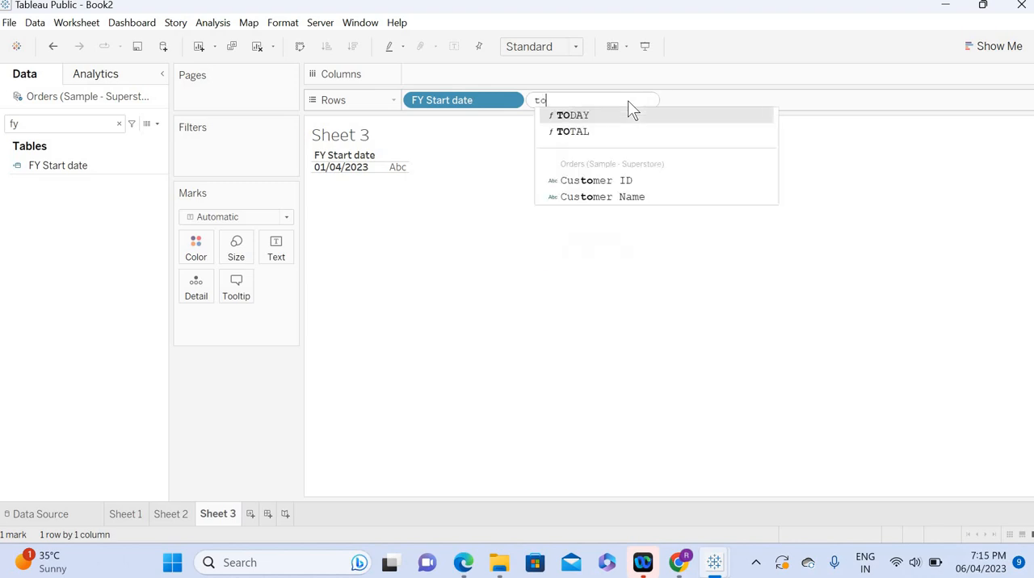
{"action": "type", "text": "day()"}
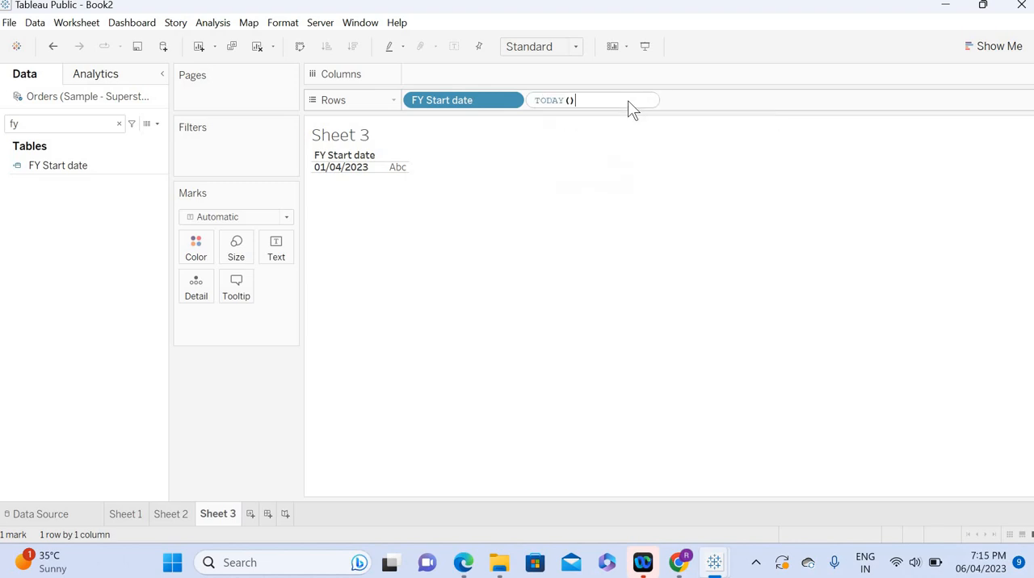
{"action": "key", "text": "Return"}
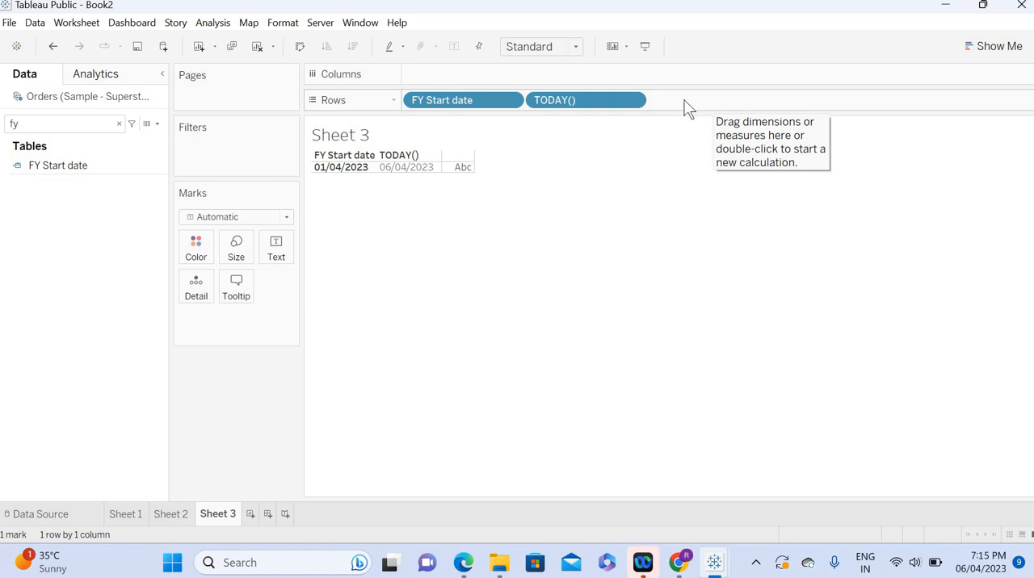
Step: Start a new calculated field and name it YTD
{"action": "left_click", "coordinate": [158, 124]}
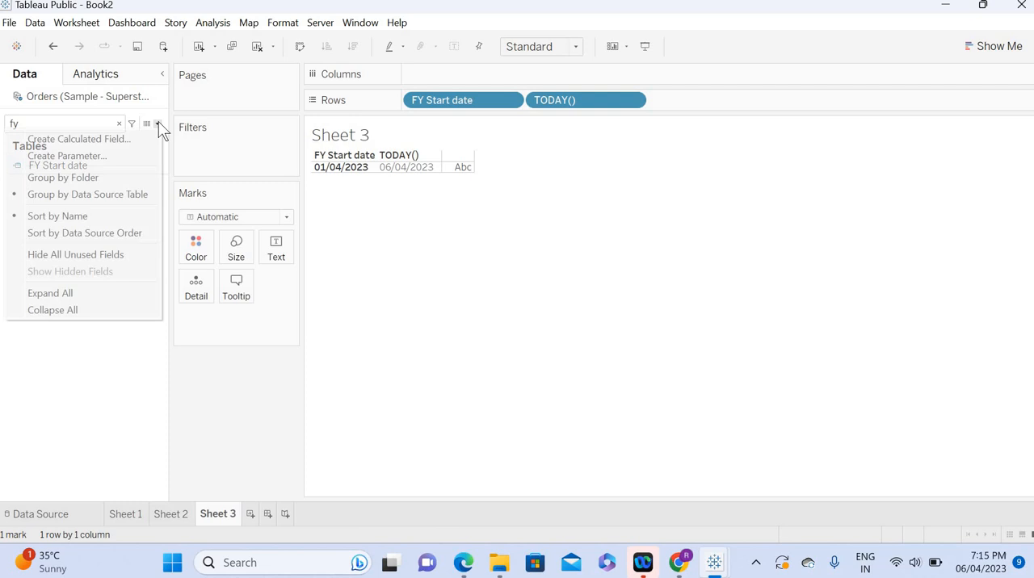
{"action": "left_click", "coordinate": [88, 138]}
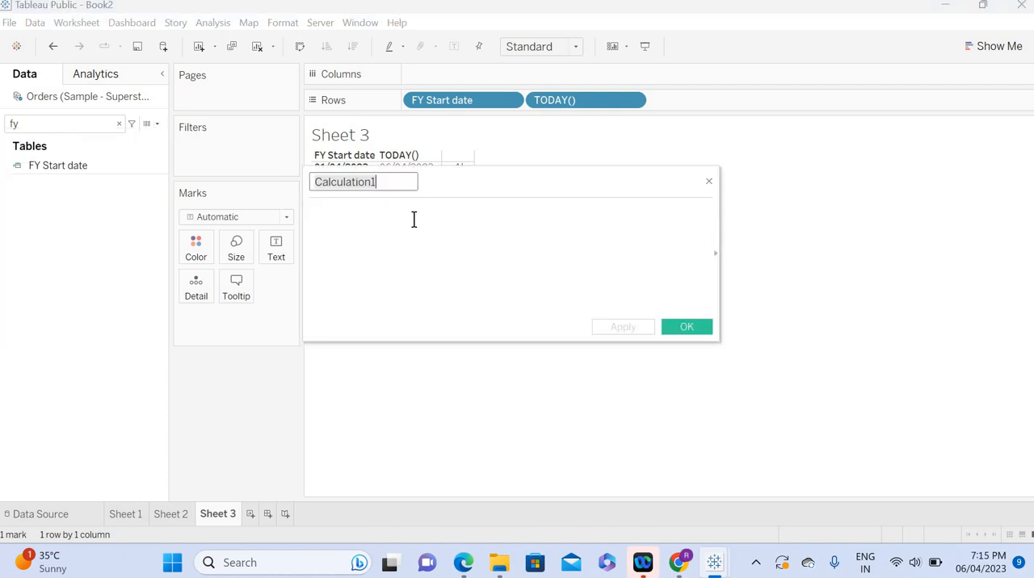
{"action": "key", "text": "BackSpace"}
{"action": "type", "text": "Ytd"}
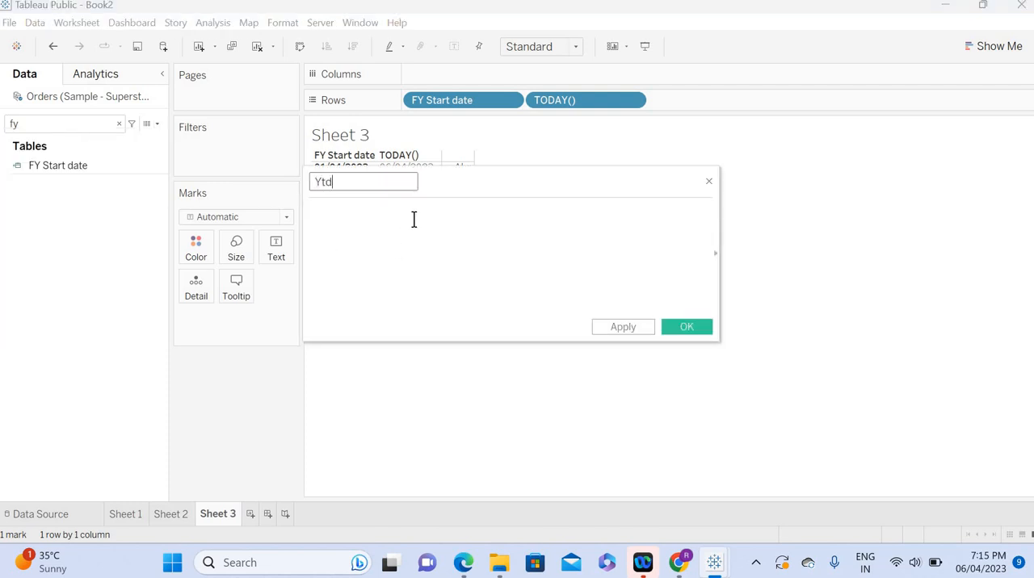
{"action": "key", "text": "BackSpace"}
{"action": "key", "text": "BackSpace"}
{"action": "type", "text": "TD"}
{"action": "left_click", "coordinate": [383, 219]}
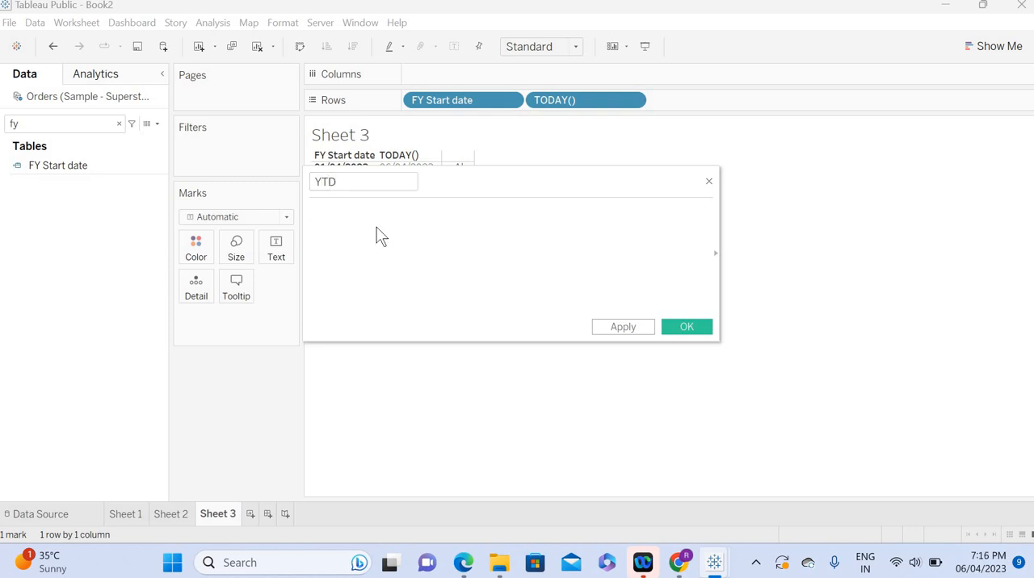
Step: Begin the YTD formula with IF [Order Date]>=[FY Start date], moving the calculation editor clear of the table
{"action": "type", "text": "IF order"}
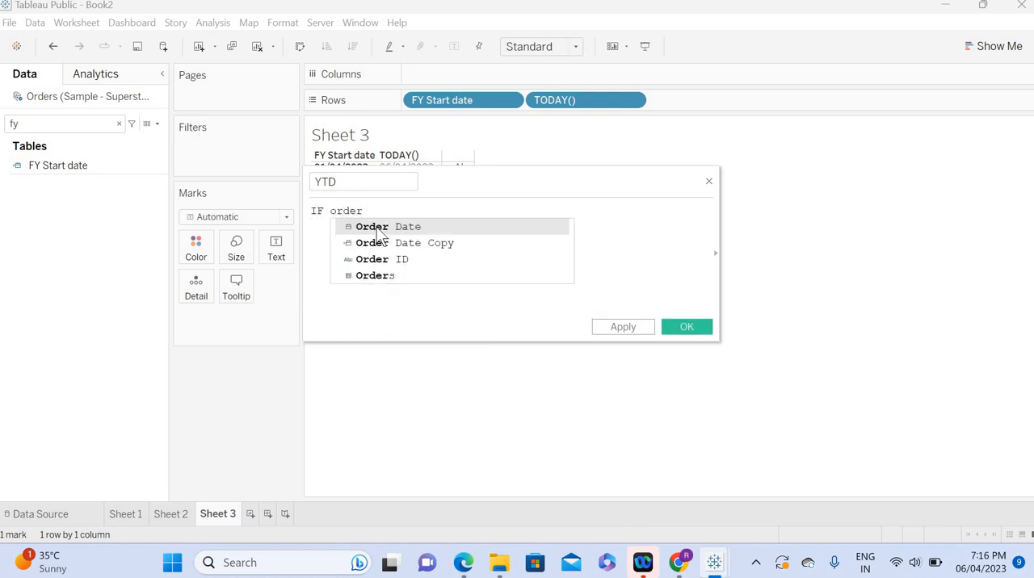
{"action": "left_click", "coordinate": [376, 227]}
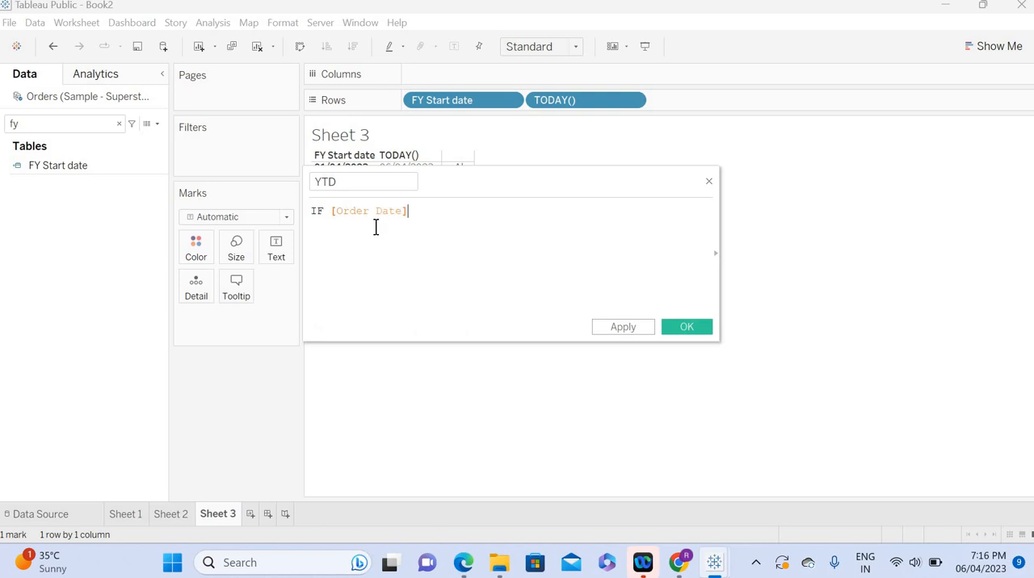
{"action": "type", "text": ">="}
{"action": "left_click_drag", "start_coordinate": [508, 179], "coordinate": [534, 265]}
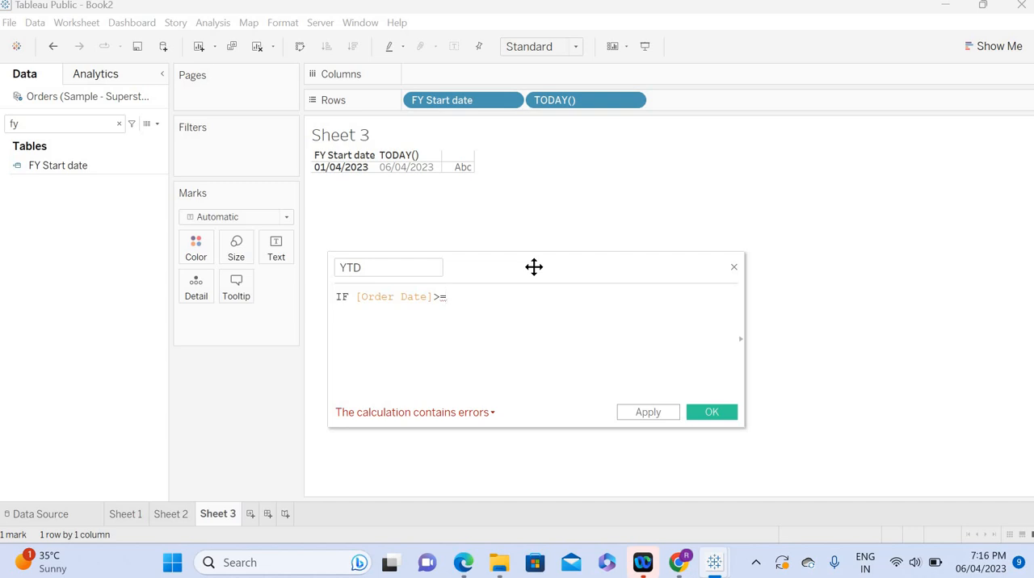
{"action": "type", "text": "FY"}
{"action": "key", "text": "Return"}
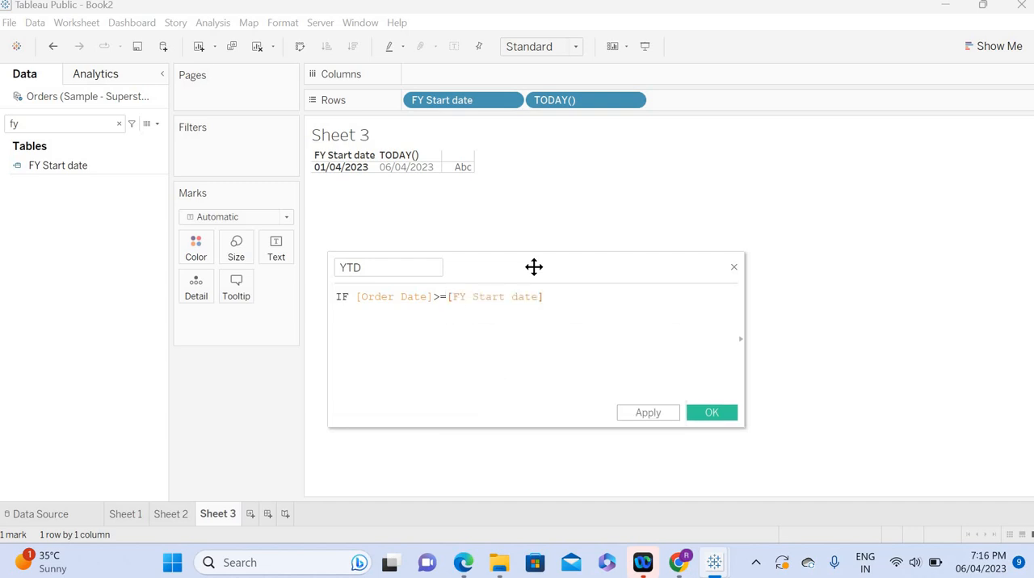
Step: Extend the YTD formula with the condition and [Order Date]<=TODAY()
{"action": "type", "text": "and "}
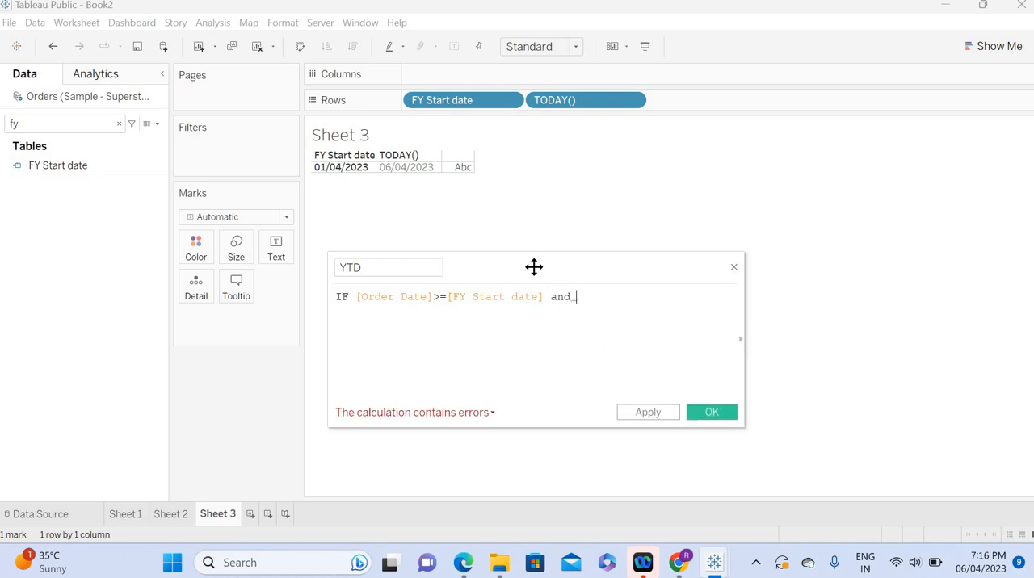
{"action": "type", "text": "order"}
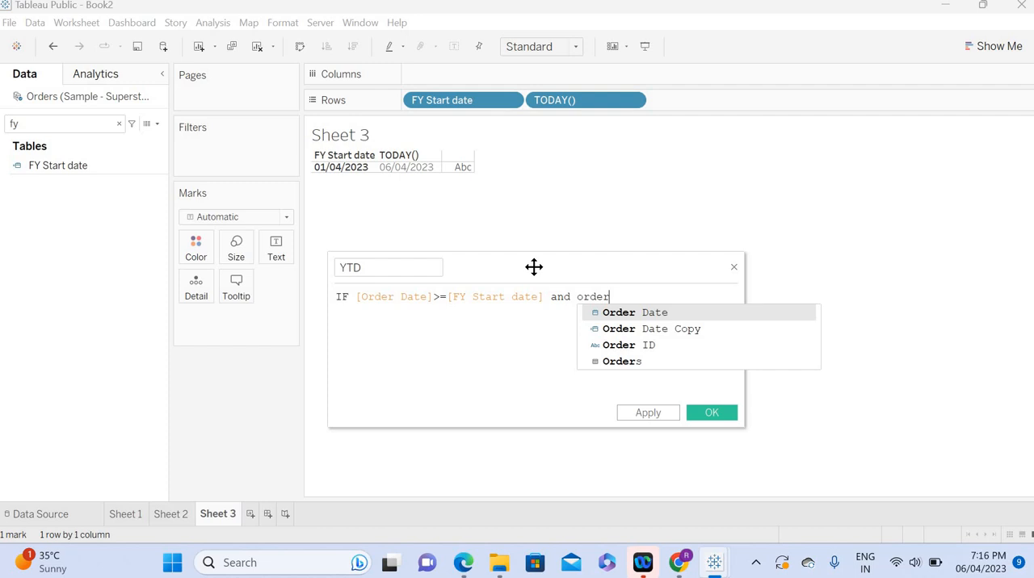
{"action": "key", "text": "Return"}
{"action": "type", "text": "<="}
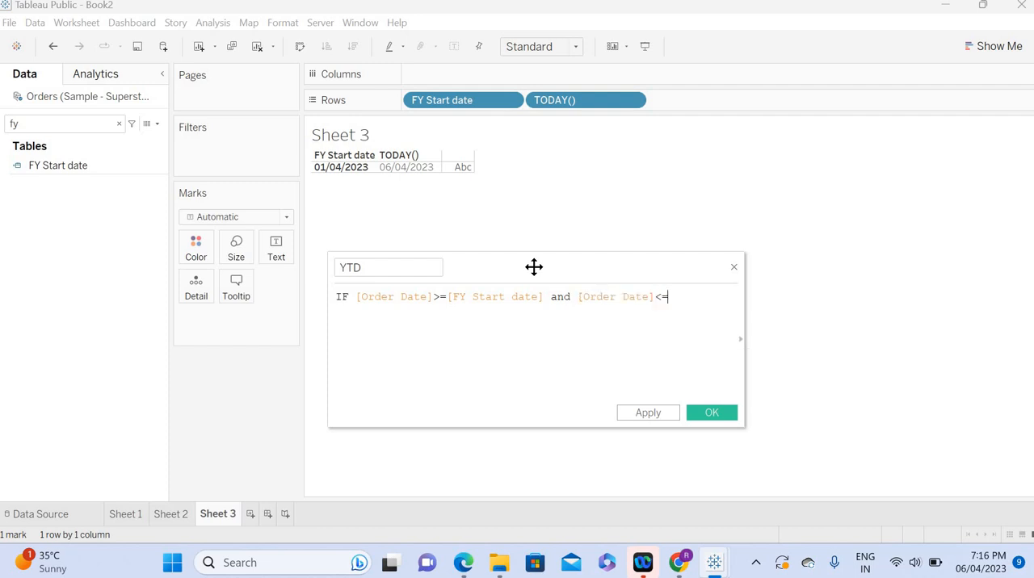
{"action": "type", "text": "to"}
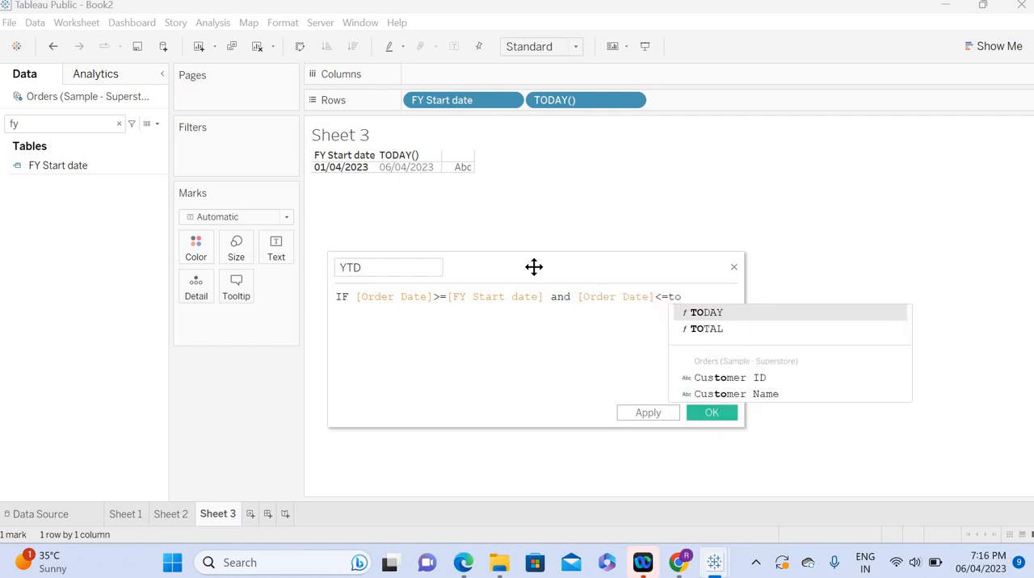
{"action": "key", "text": "Return"}
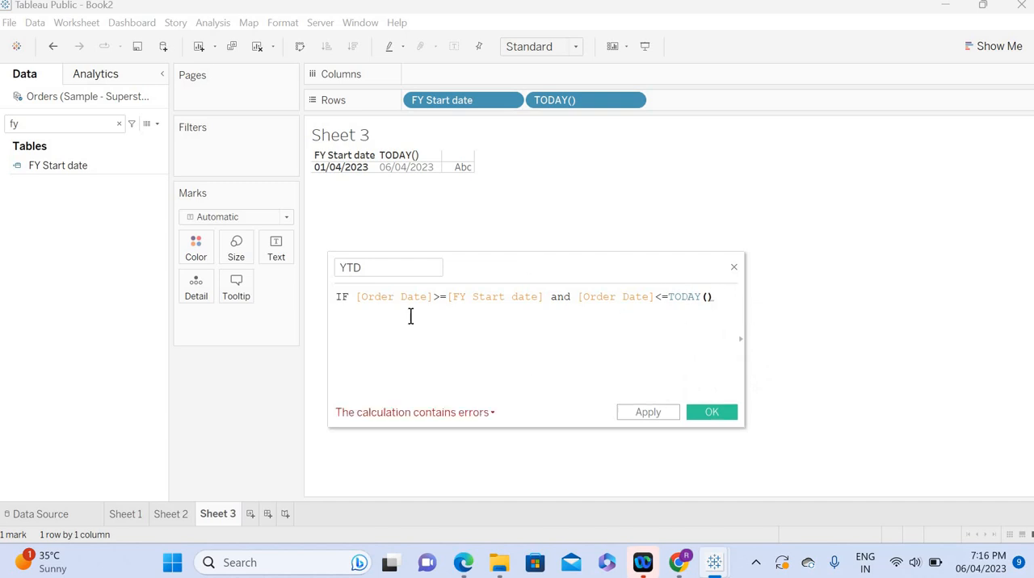
Step: Remove the leading IF from the YTD formula, apply it and save the calculated field
{"action": "double_click", "coordinate": [339, 298]}
{"action": "key", "text": "BackSpace"}
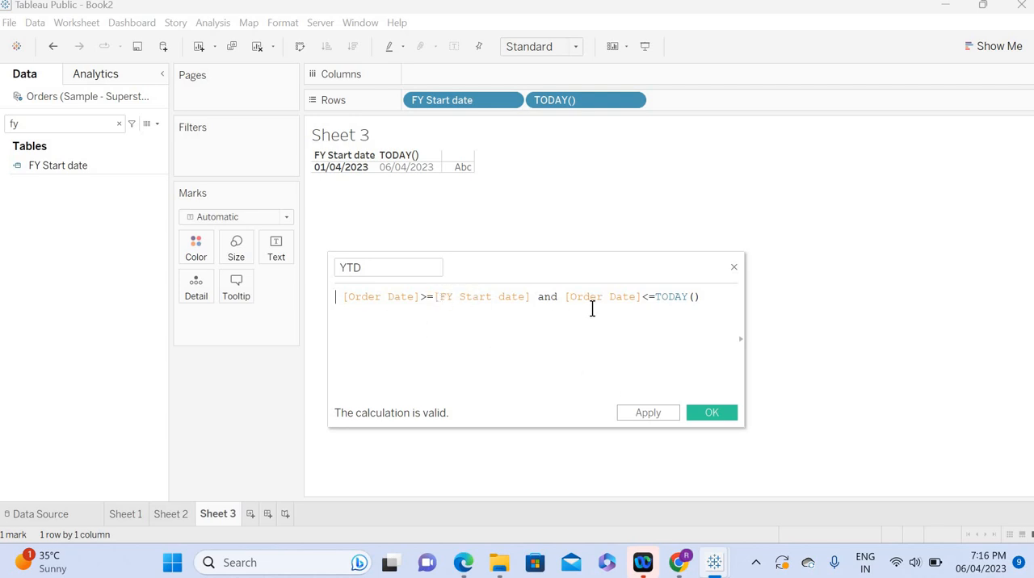
{"action": "left_click", "coordinate": [653, 412]}
{"action": "left_click", "coordinate": [705, 410]}
Step: Search the fields for YTD and examine the values its filter offers, leaving the filter unapplied
{"action": "left_click", "coordinate": [119, 124]}
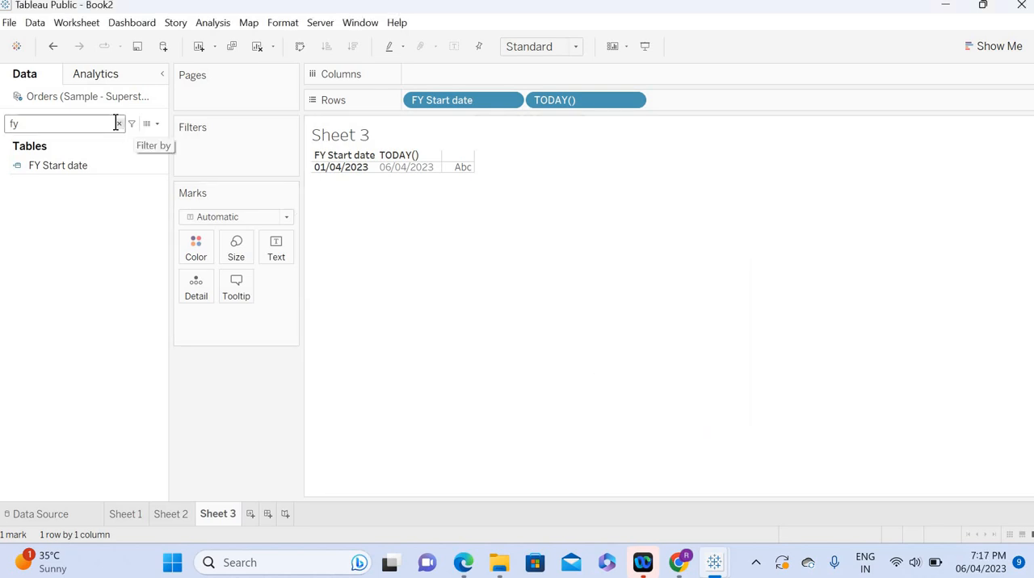
{"action": "type", "text": "YTD"}
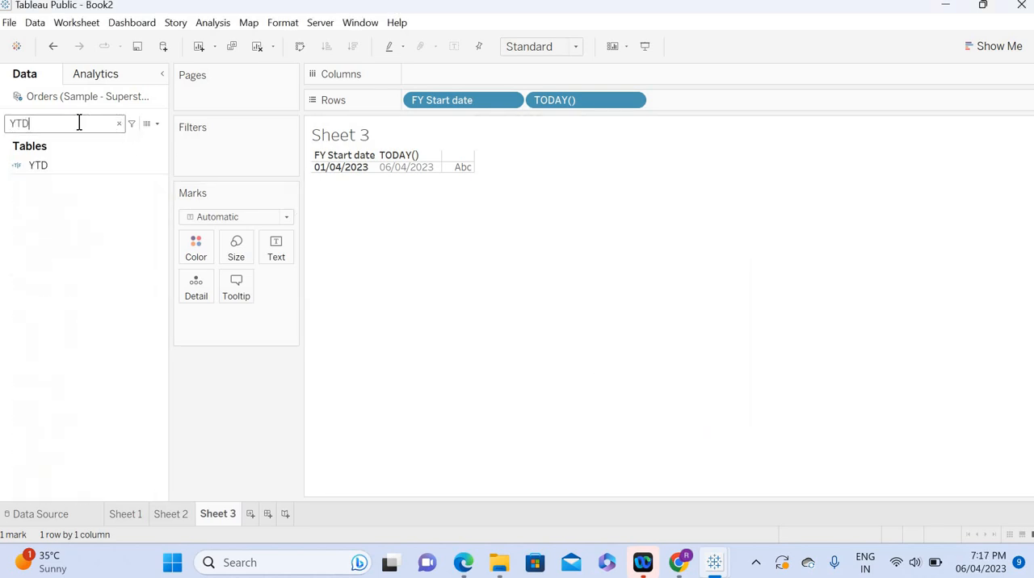
{"action": "left_click", "coordinate": [42, 167]}
{"action": "left_click_drag", "start_coordinate": [42, 169], "coordinate": [188, 153]}
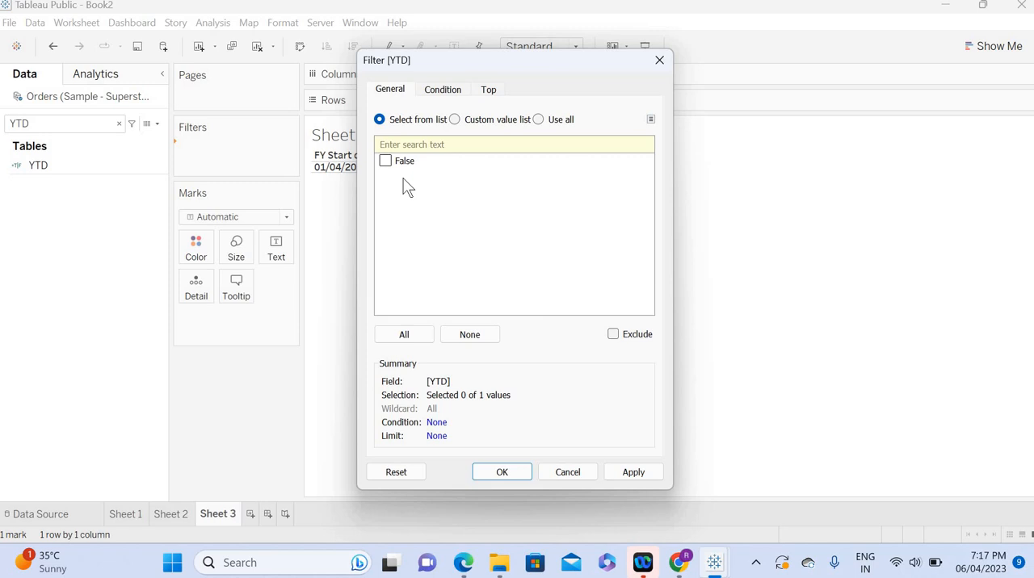
{"action": "left_click", "coordinate": [659, 63]}
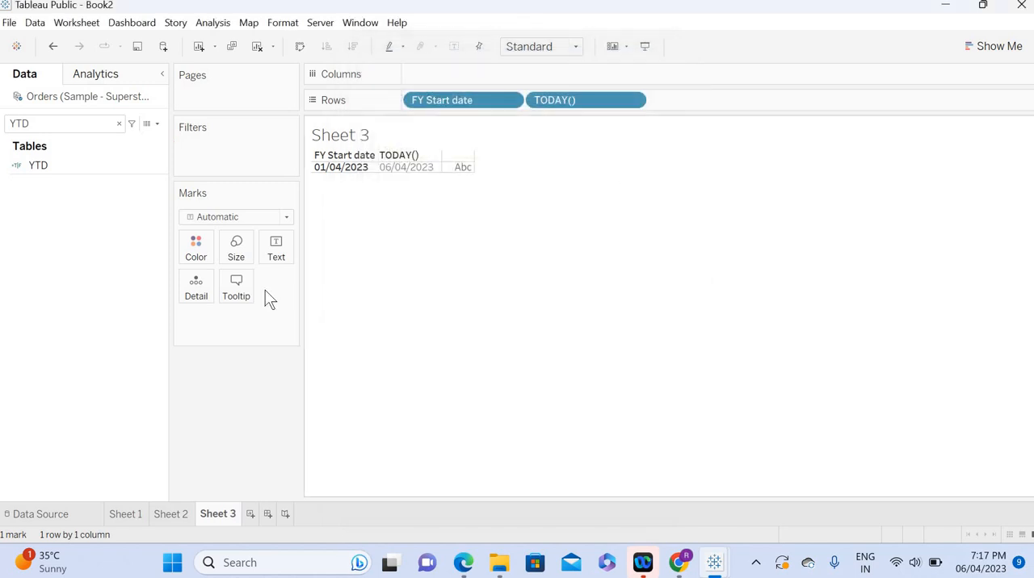
{"action": "right_click", "coordinate": [58, 101]}
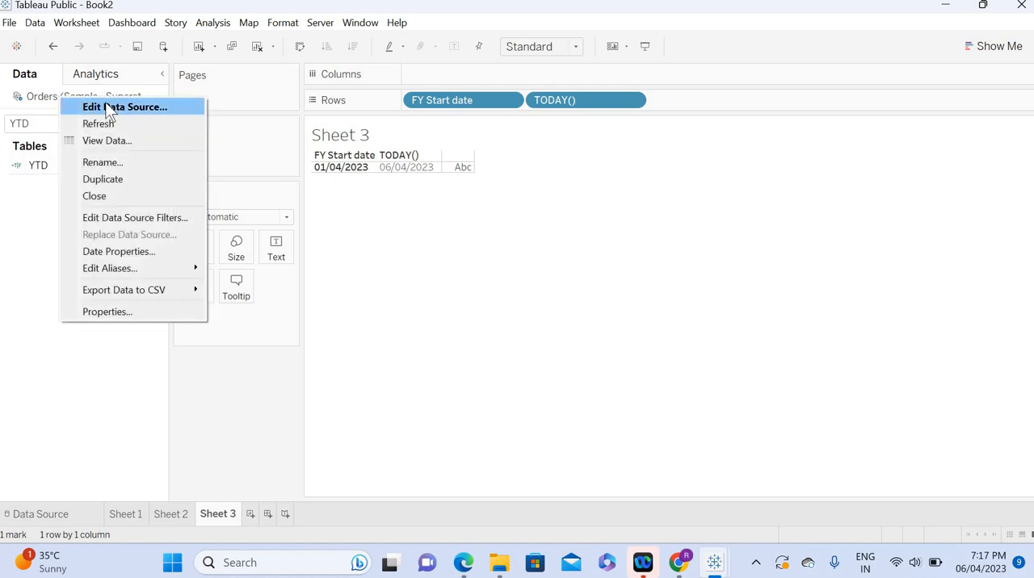
{"action": "left_click", "coordinate": [38, 256]}
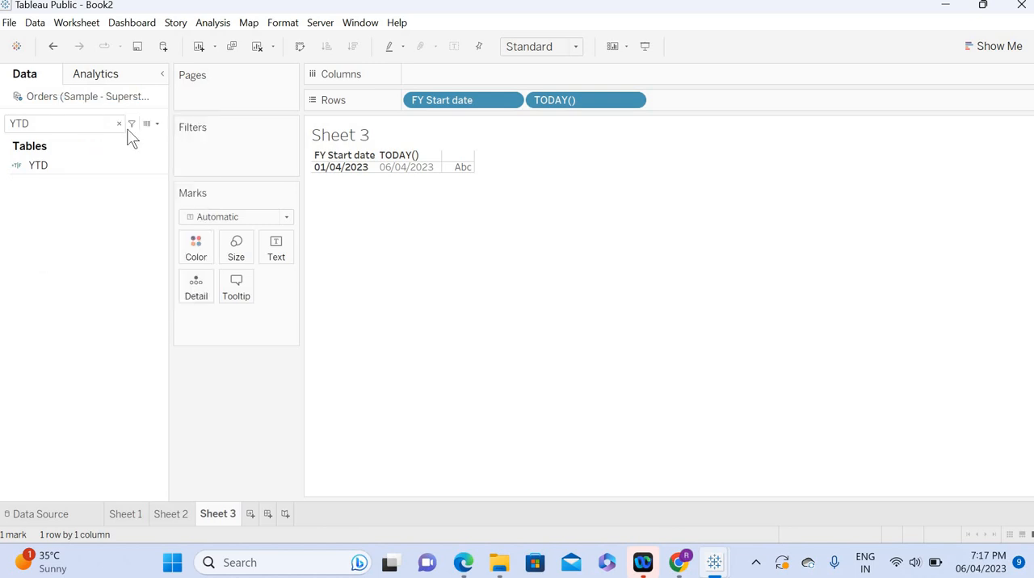
Step: Search the fields for order and edit the Order Date Copy formula, inserting DATEADD with 'year' and +1 before [Order Date]
{"action": "left_click", "coordinate": [118, 124]}
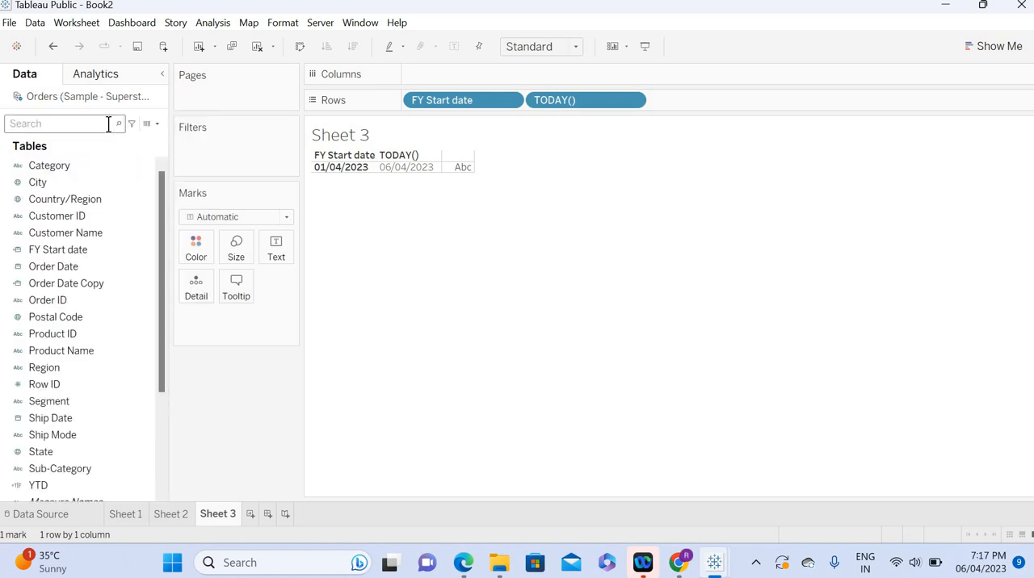
{"action": "type", "text": "order"}
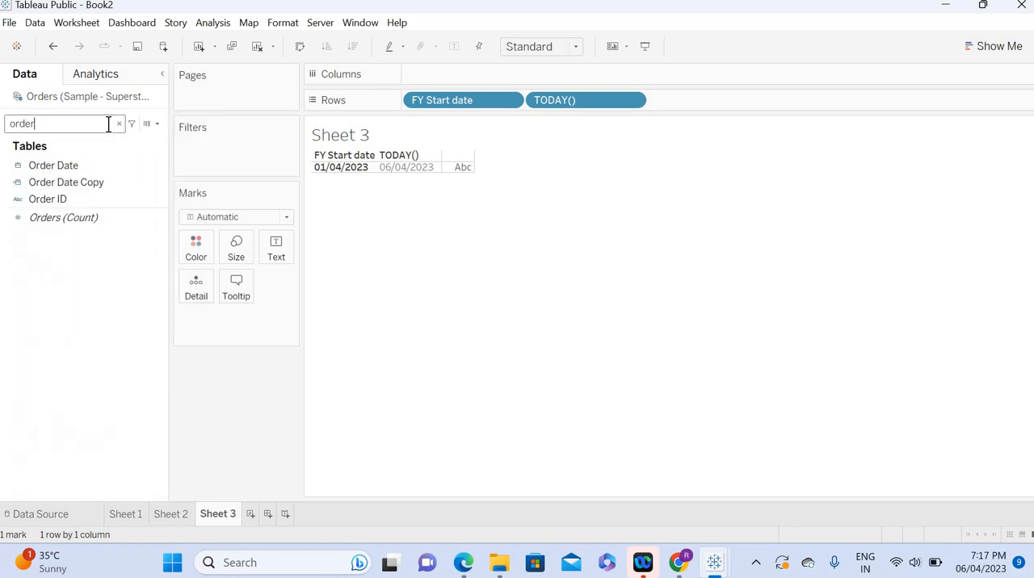
{"action": "right_click", "coordinate": [157, 178]}
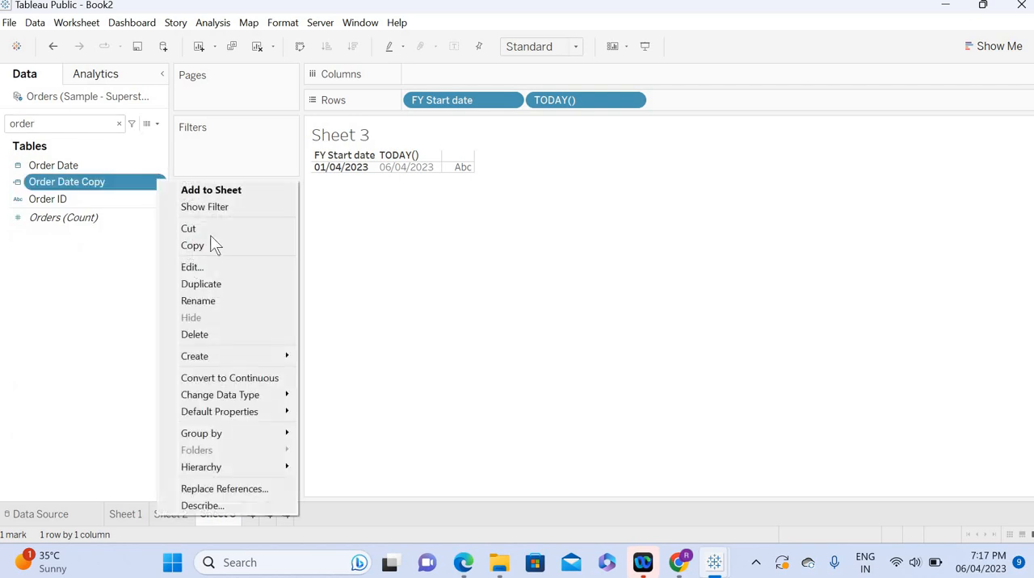
{"action": "left_click", "coordinate": [193, 265]}
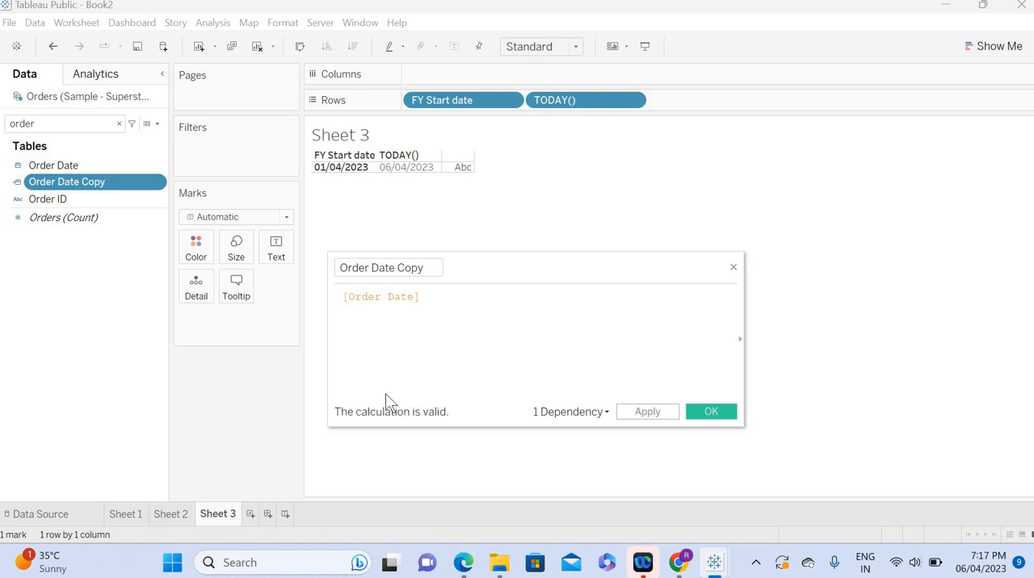
{"action": "type", "text": "date"}
{"action": "key", "text": "Down"}
{"action": "key", "text": "Return"}
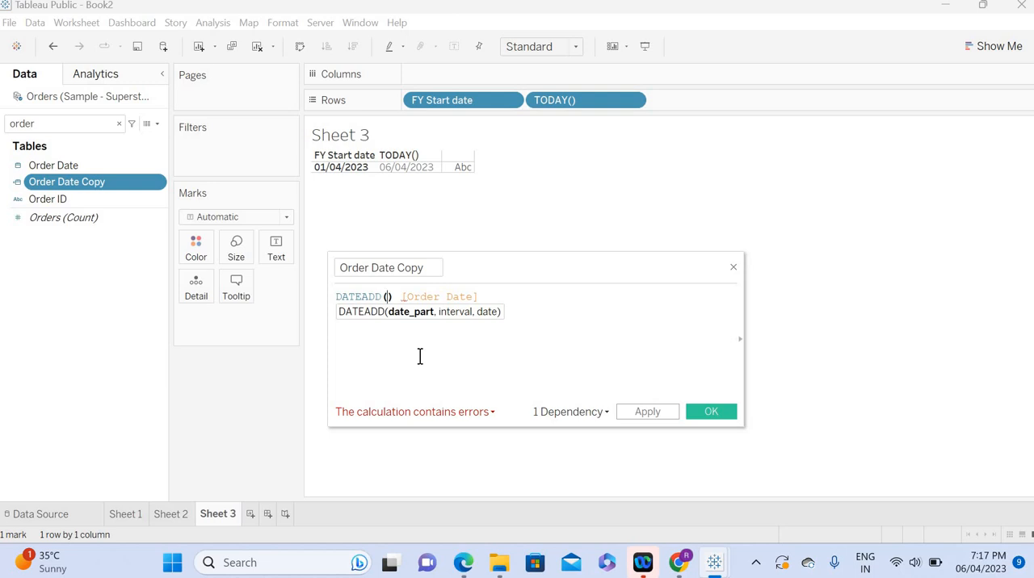
{"action": "type", "text": "'year"}
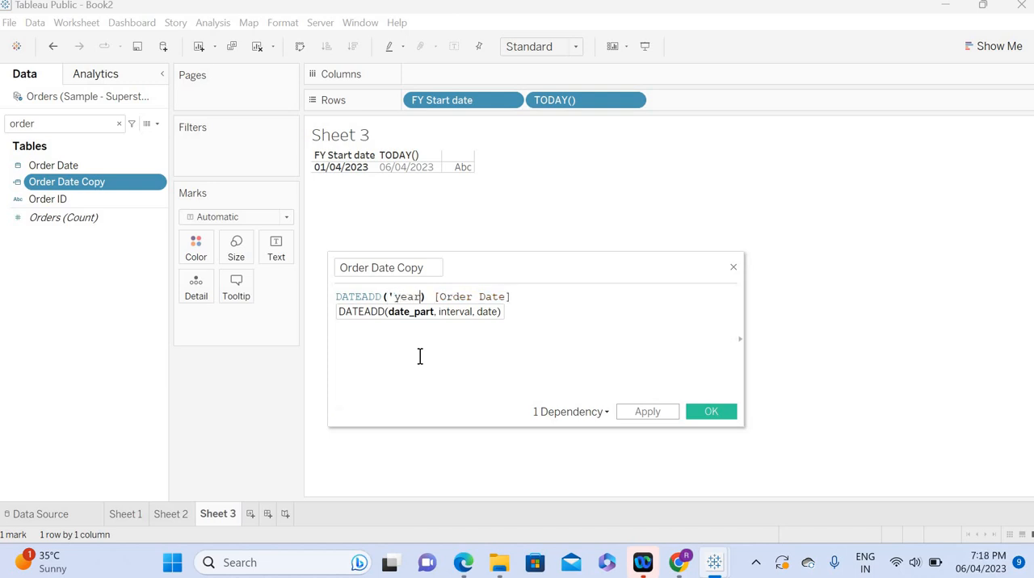
{"action": "type", "text": "'"}
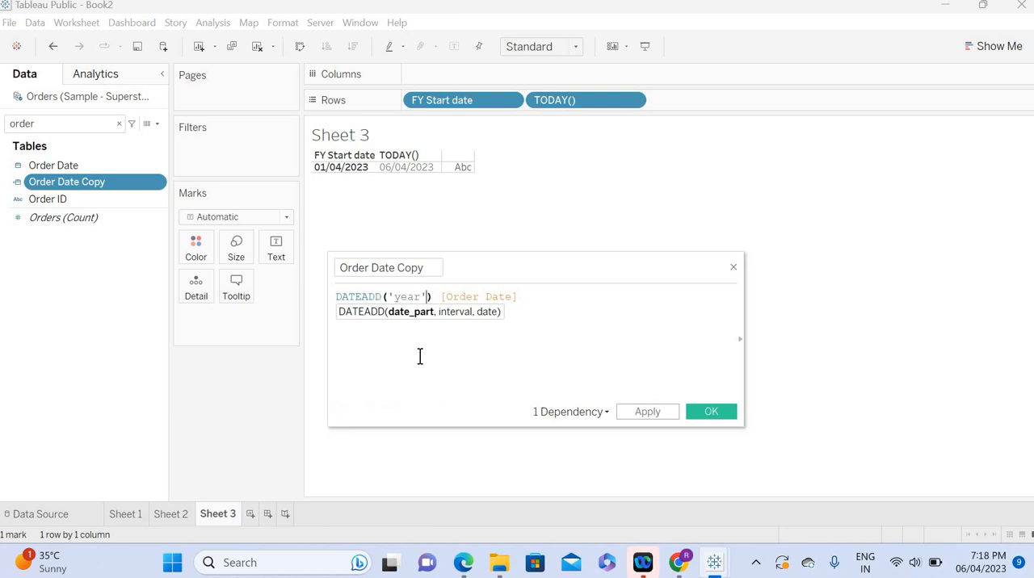
{"action": "type", "text": ",+1"}
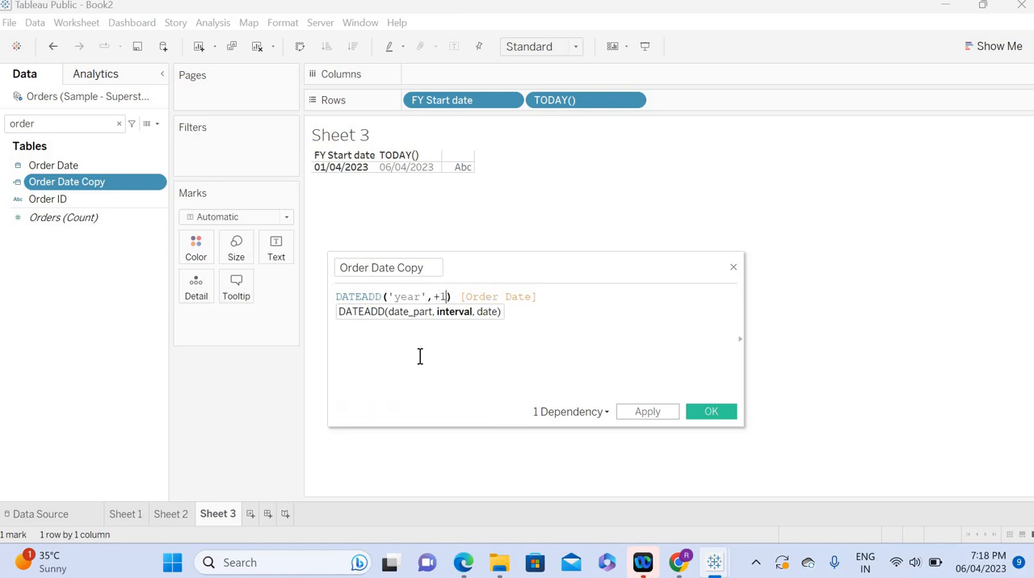
{"action": "type", "text": ","}
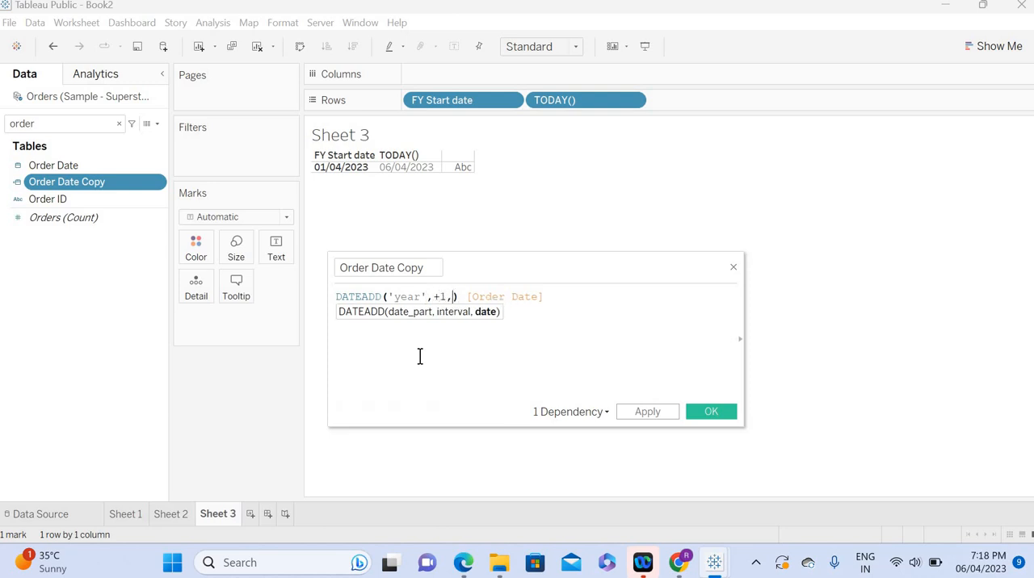
Step: Move the closing parenthesis of DATEADD so that [Order Date] becomes its date argument
{"action": "key", "text": "Right"}
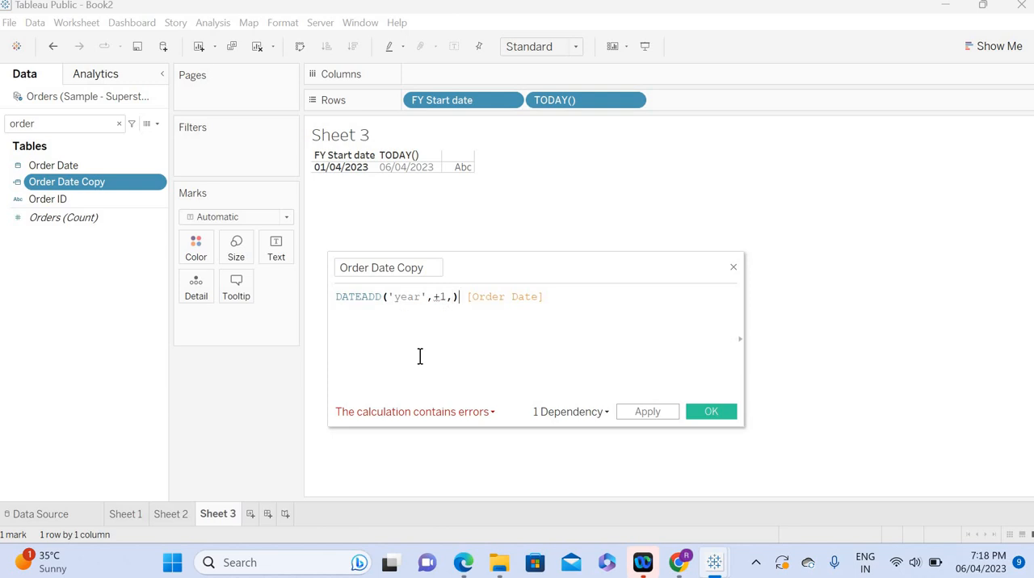
{"action": "key", "text": "BackSpace"}
{"action": "key", "text": "Right"}
{"action": "key", "text": "Right"}
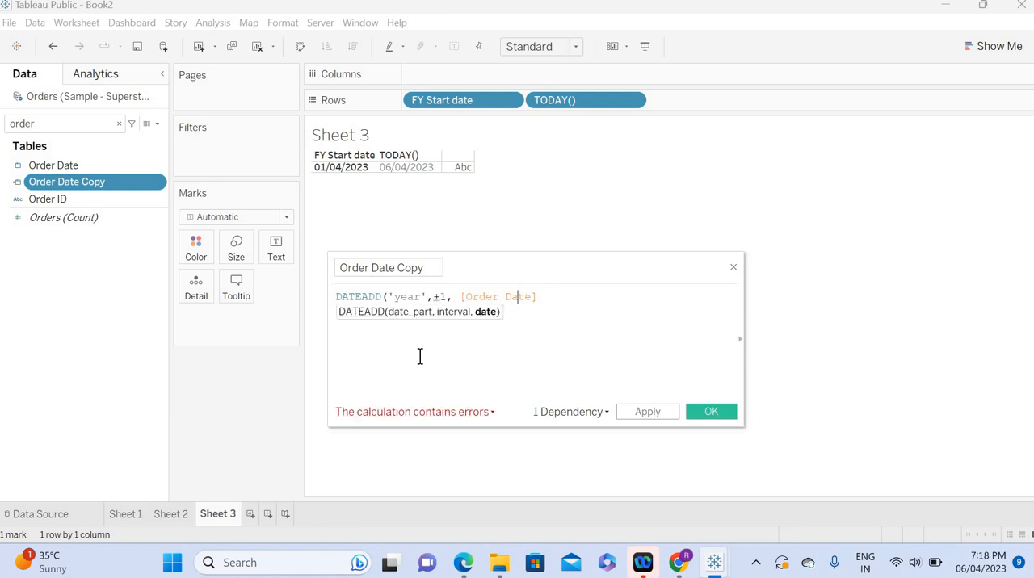
{"action": "type", "text": ")"}
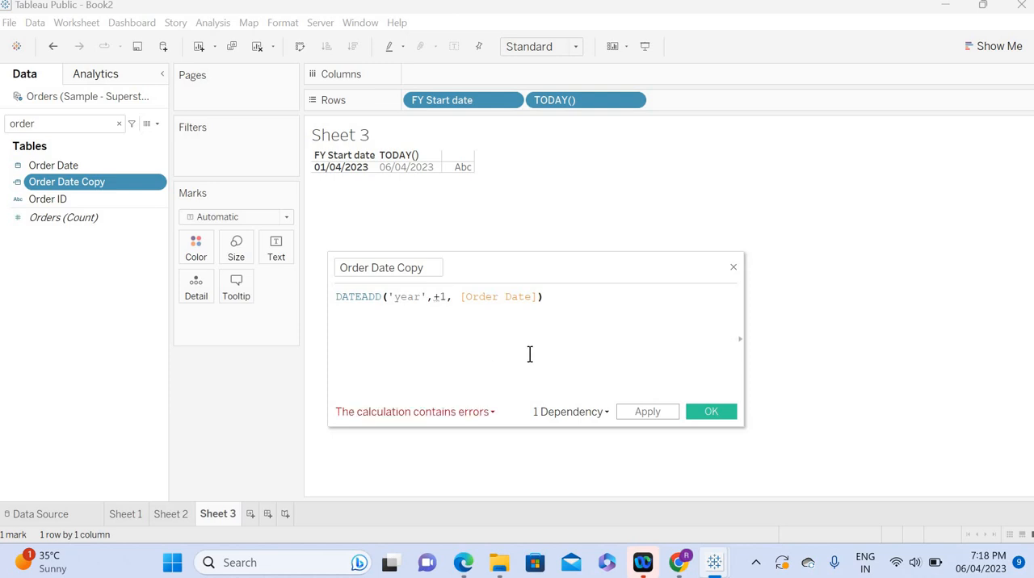
Step: Set the DATEADD interval to 1 without a plus sign, apply the formula and save Order Date Copy
{"action": "left_click", "coordinate": [439, 297]}
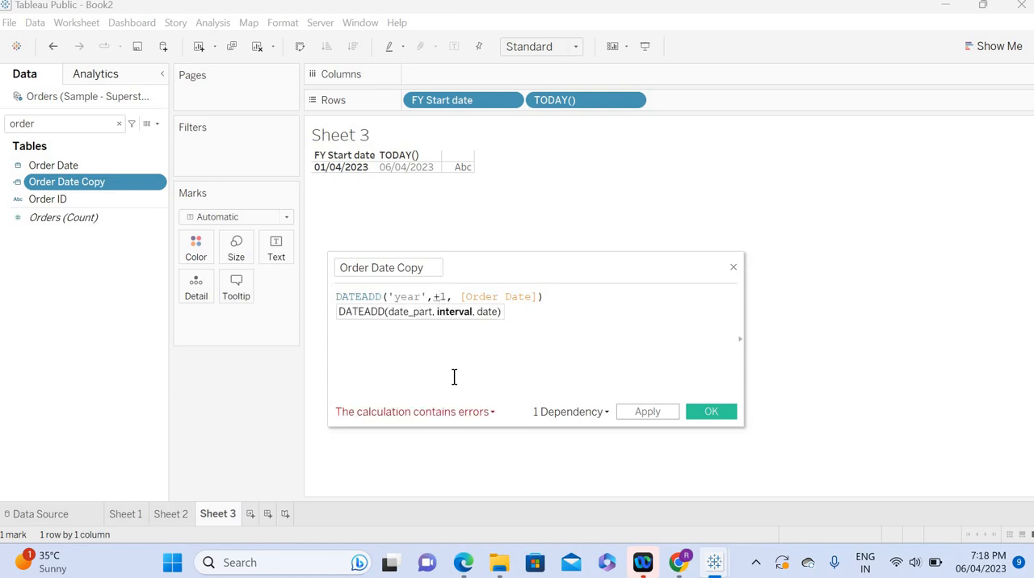
{"action": "key", "text": "BackSpace"}
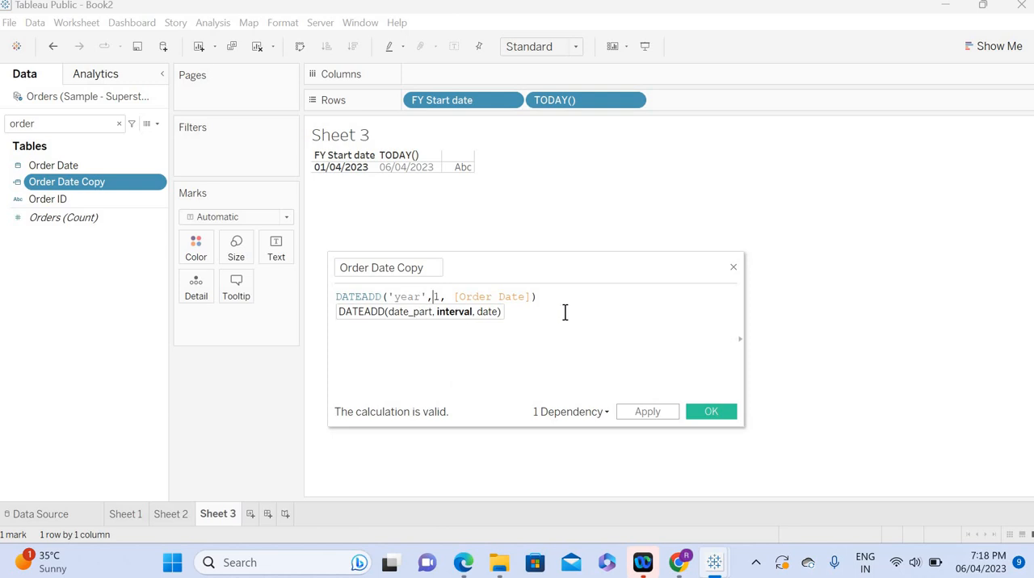
{"action": "left_click", "coordinate": [636, 411]}
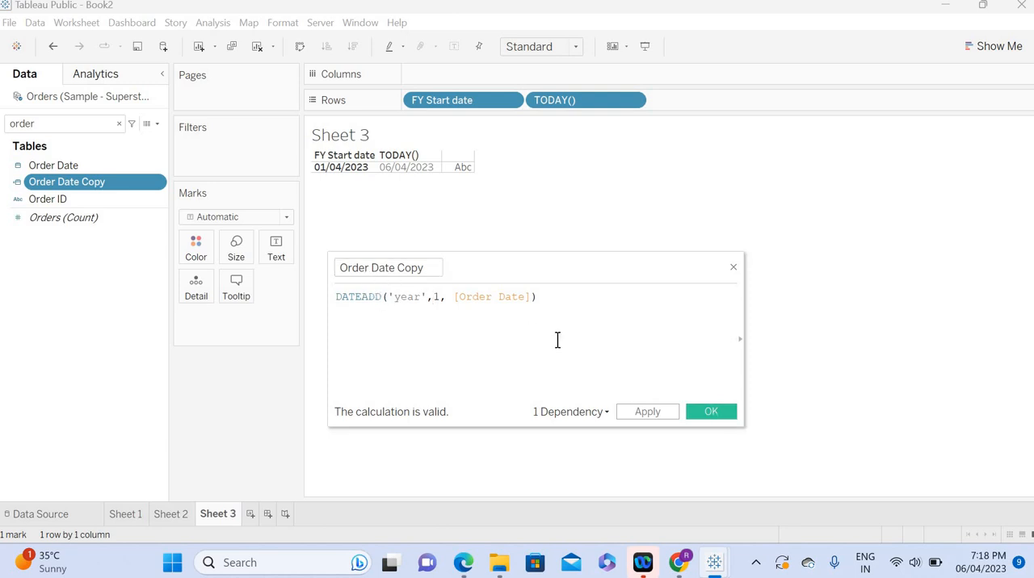
{"action": "left_click", "coordinate": [715, 408]}
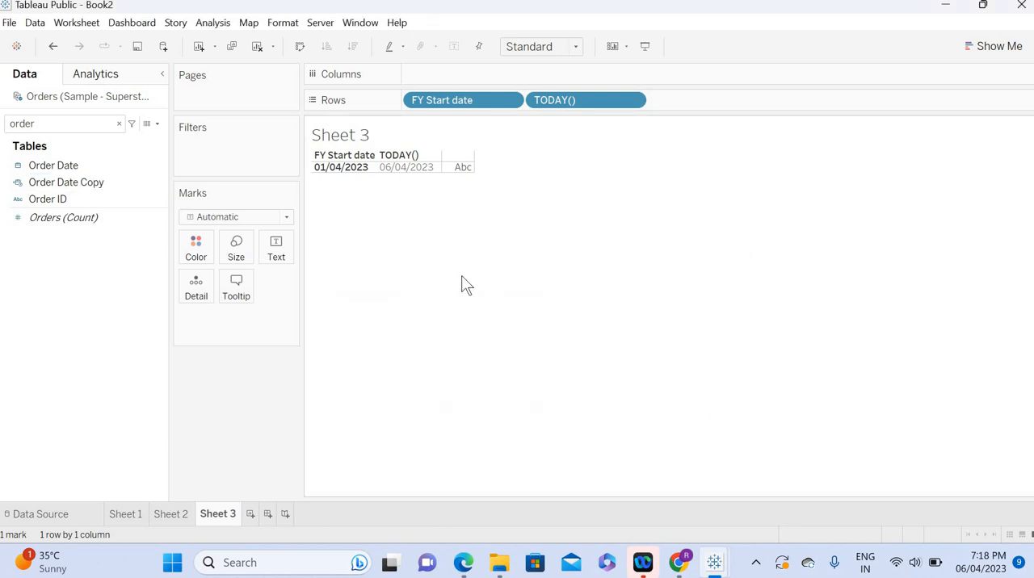
Step: Create a new worksheet and place Order Date Copy on Rows by year
{"action": "left_click", "coordinate": [250, 514]}
{"action": "left_click_drag", "start_coordinate": [68, 183], "coordinate": [473, 104]}
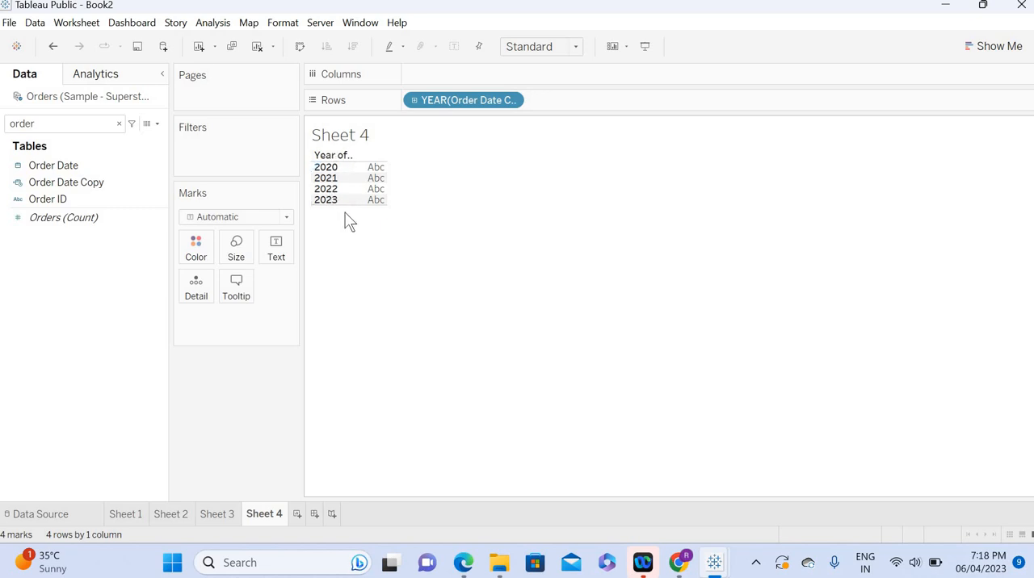
{"action": "left_click", "coordinate": [72, 164]}
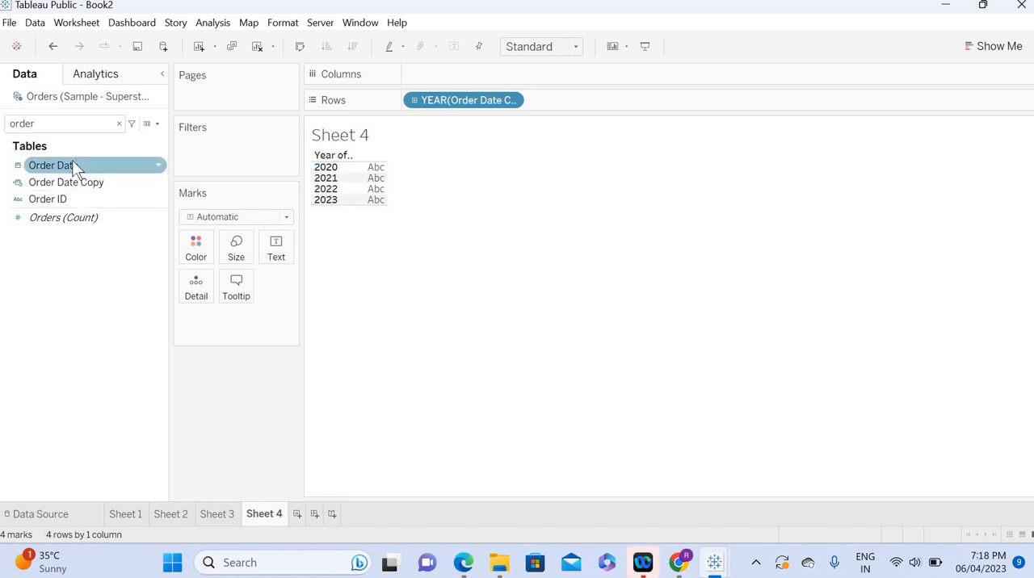
{"action": "left_click_drag", "start_coordinate": [71, 160], "coordinate": [798, 48]}
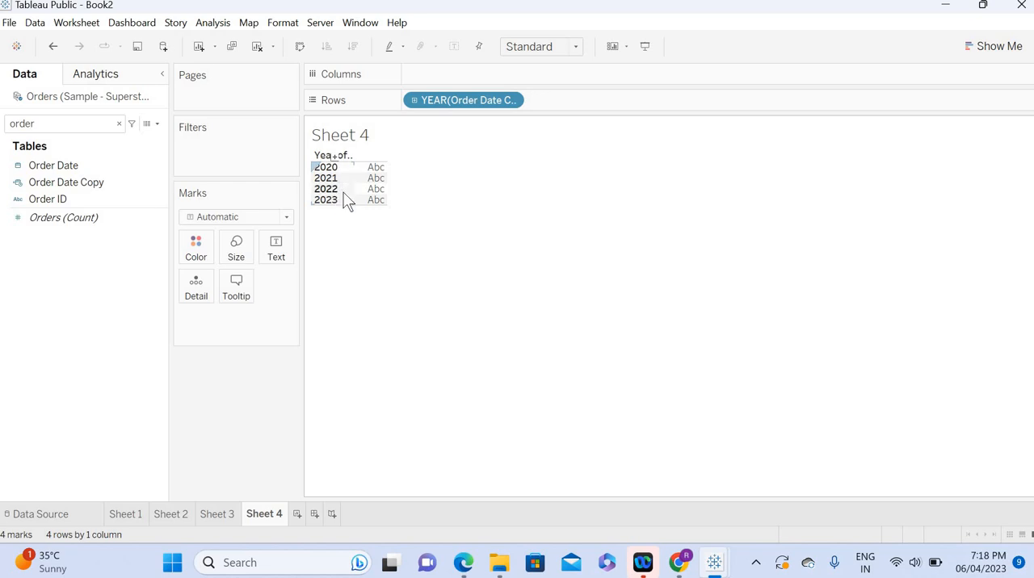
Step: Switch to Sheet 3 and remove TODAY() and FY Start date from Rows
{"action": "left_click", "coordinate": [216, 515]}
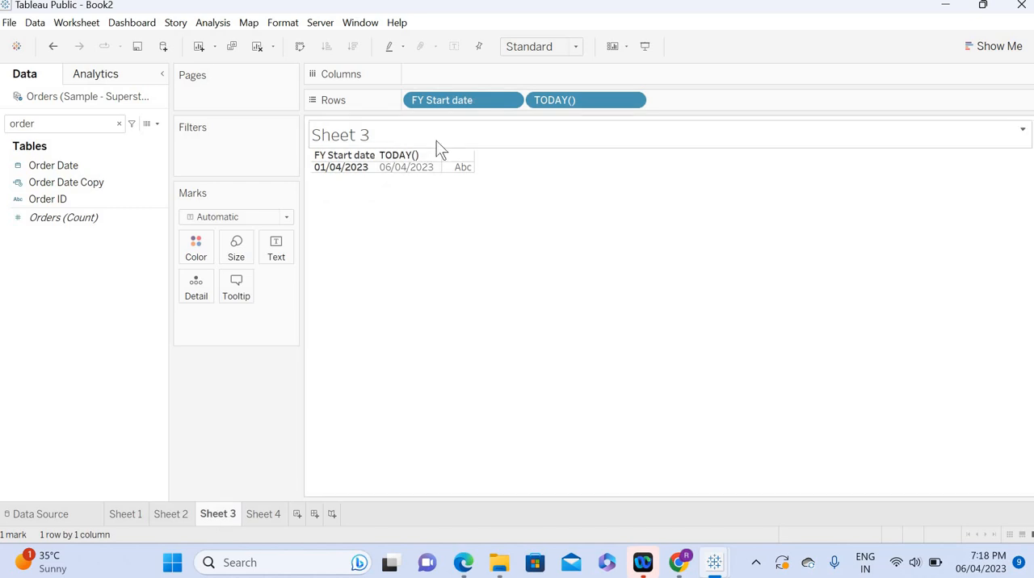
{"action": "left_click", "coordinate": [105, 168]}
{"action": "left_click", "coordinate": [142, 183]}
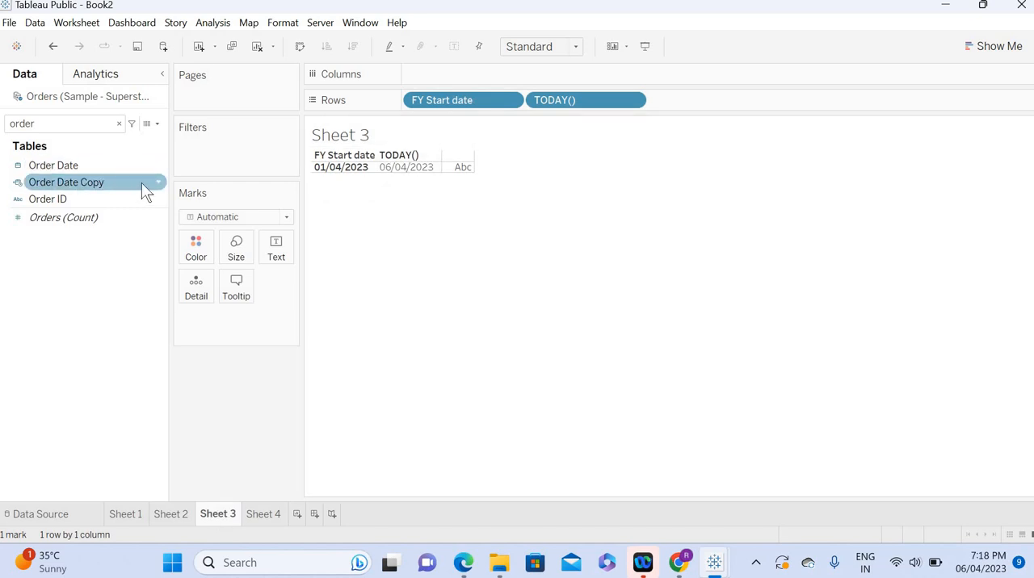
{"action": "left_click", "coordinate": [115, 127]}
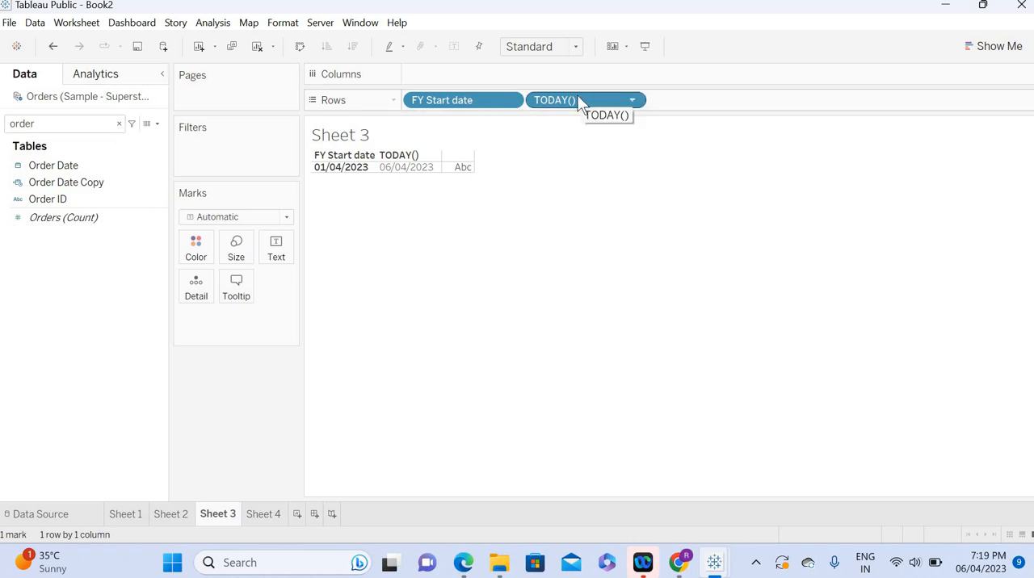
{"action": "left_click_drag", "start_coordinate": [774, 24], "coordinate": [788, 28]}
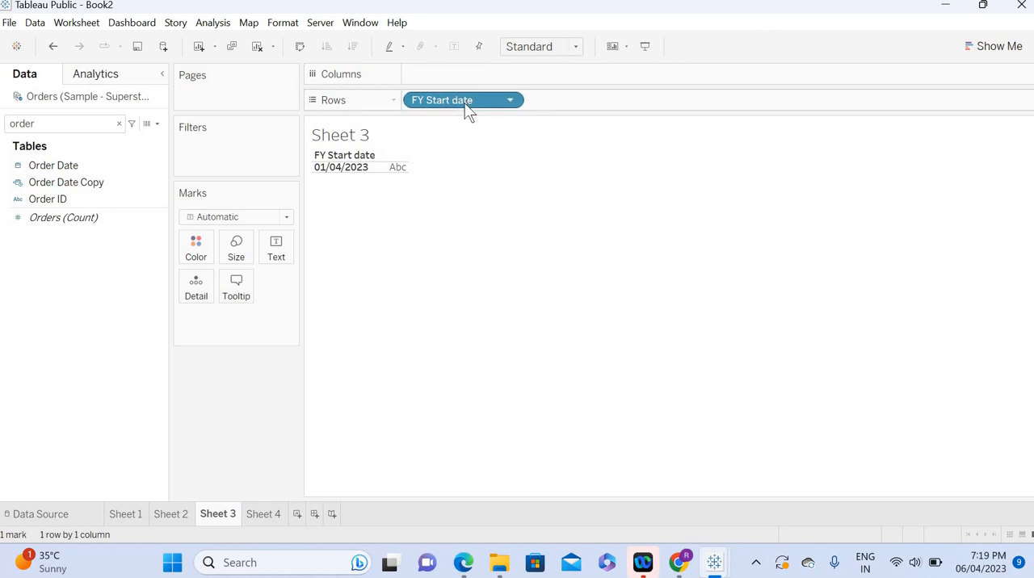
{"action": "left_click_drag", "start_coordinate": [469, 103], "coordinate": [739, 50]}
Step: Place Order Date Copy on Rows as discrete exact dates and look through the list to its end
{"action": "left_click", "coordinate": [64, 123]}
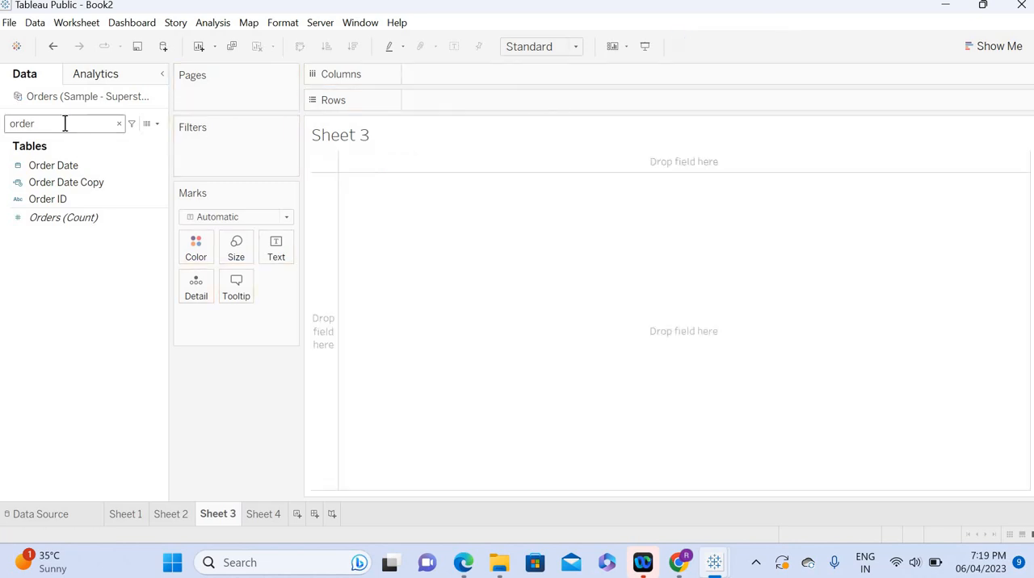
{"action": "left_click_drag", "start_coordinate": [72, 183], "coordinate": [520, 105]}
{"action": "left_click", "coordinate": [518, 101]}
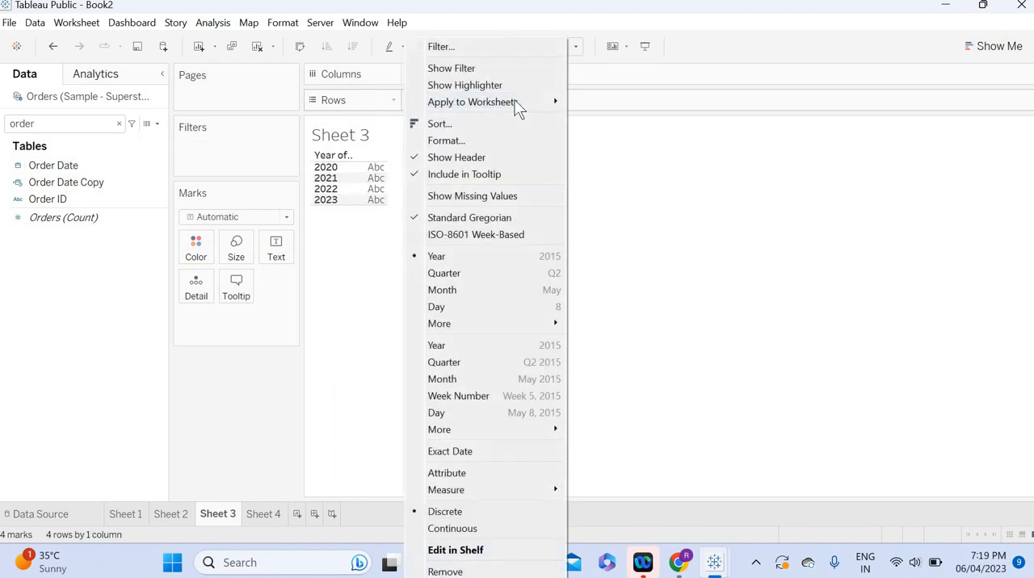
{"action": "left_click", "coordinate": [472, 454]}
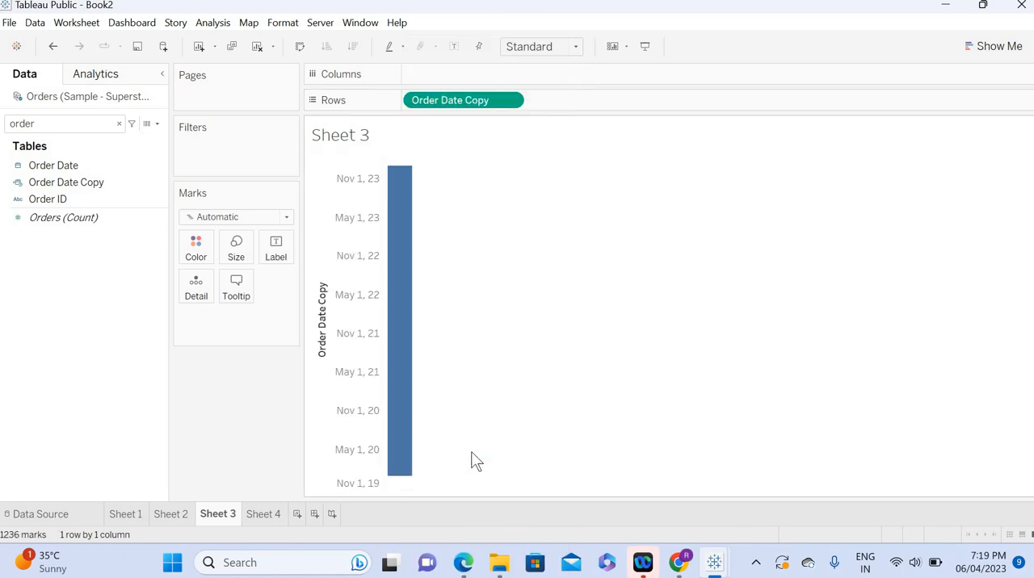
{"action": "left_click", "coordinate": [510, 101]}
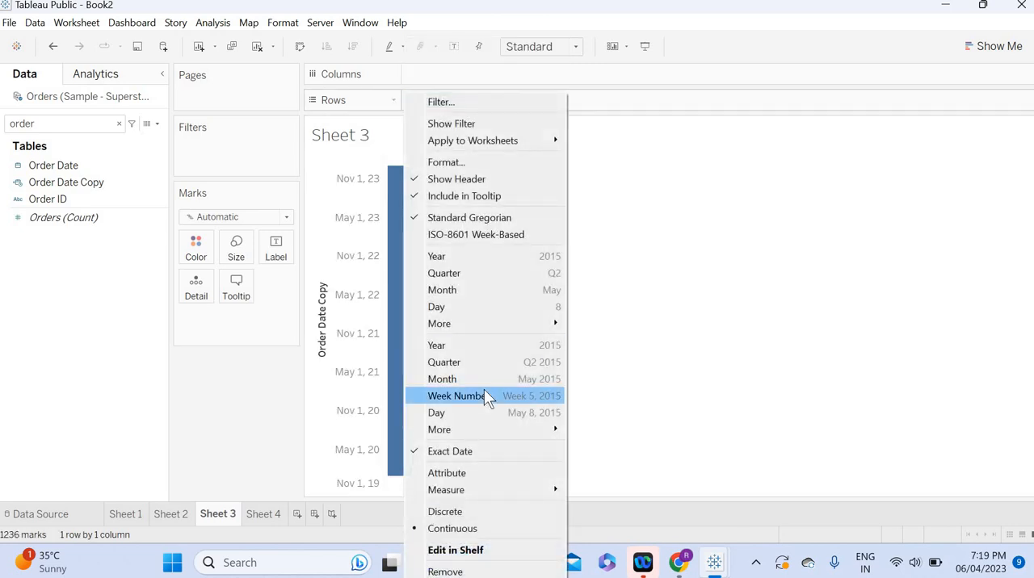
{"action": "left_click", "coordinate": [453, 512]}
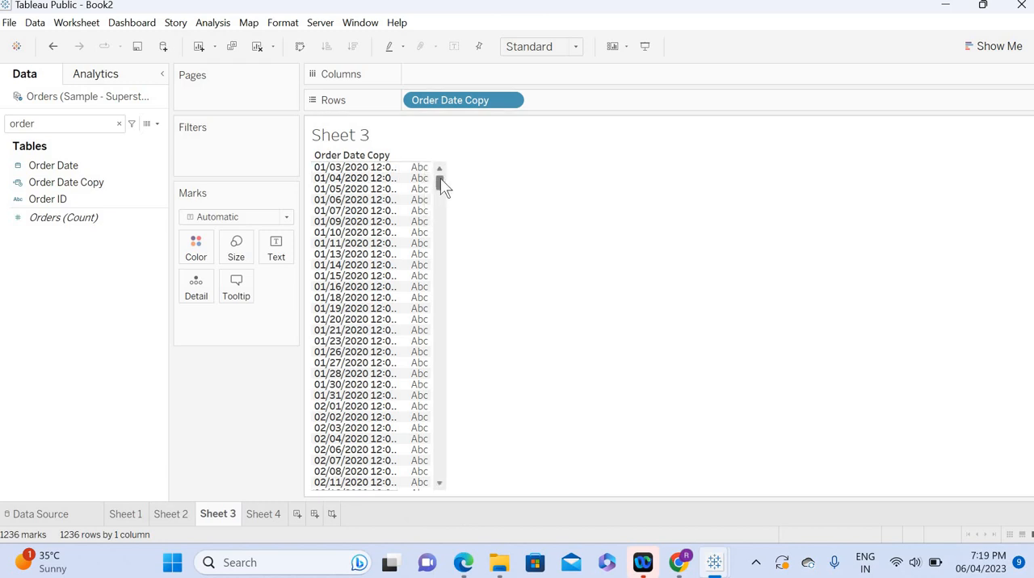
{"action": "left_click_drag", "start_coordinate": [440, 183], "coordinate": [424, 477]}
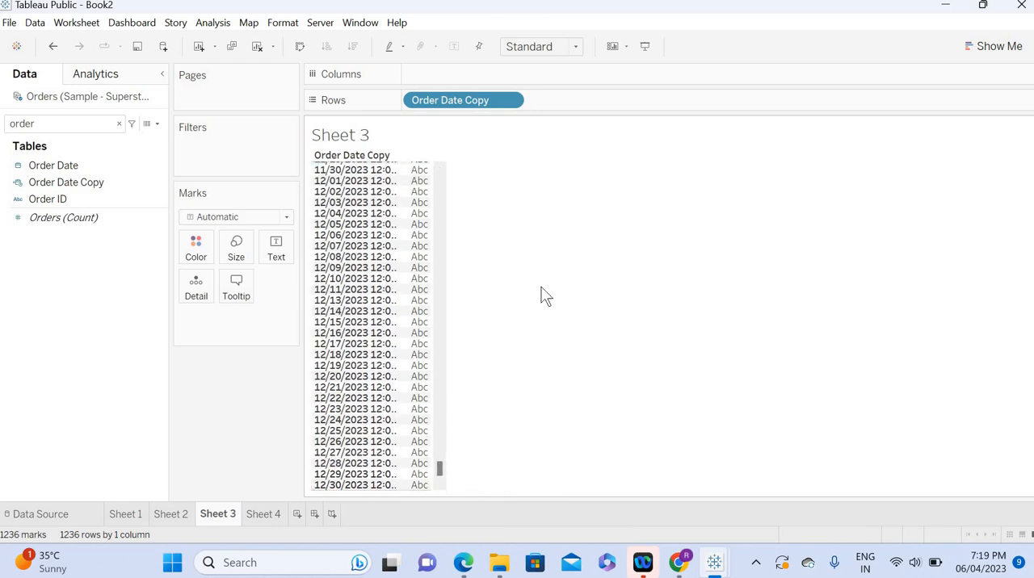
Step: Search the fields for ytd and open the YTD calculation for editing
{"action": "left_click", "coordinate": [56, 122]}
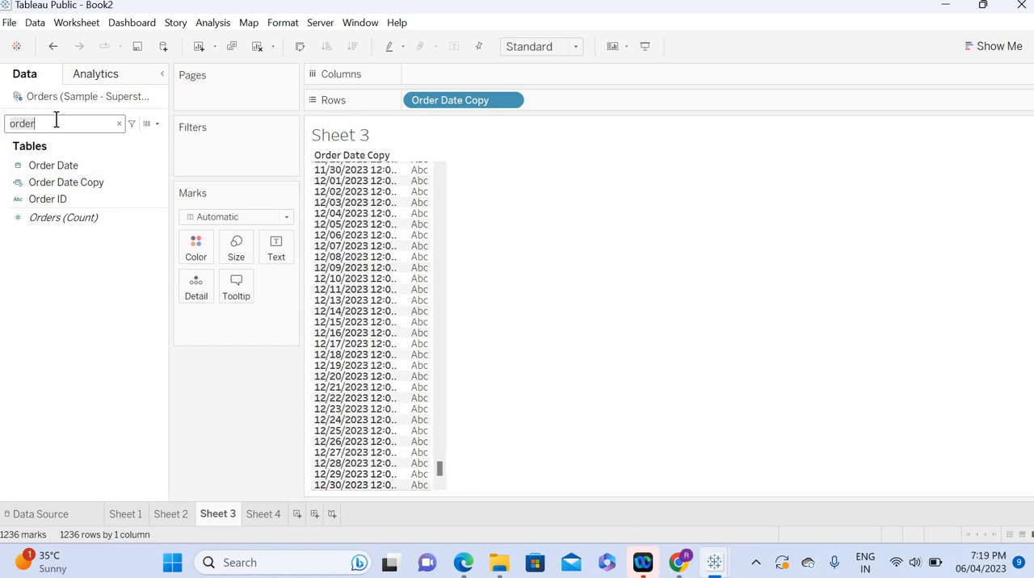
{"action": "key", "text": "ctrl+a"}
{"action": "type", "text": "ye"}
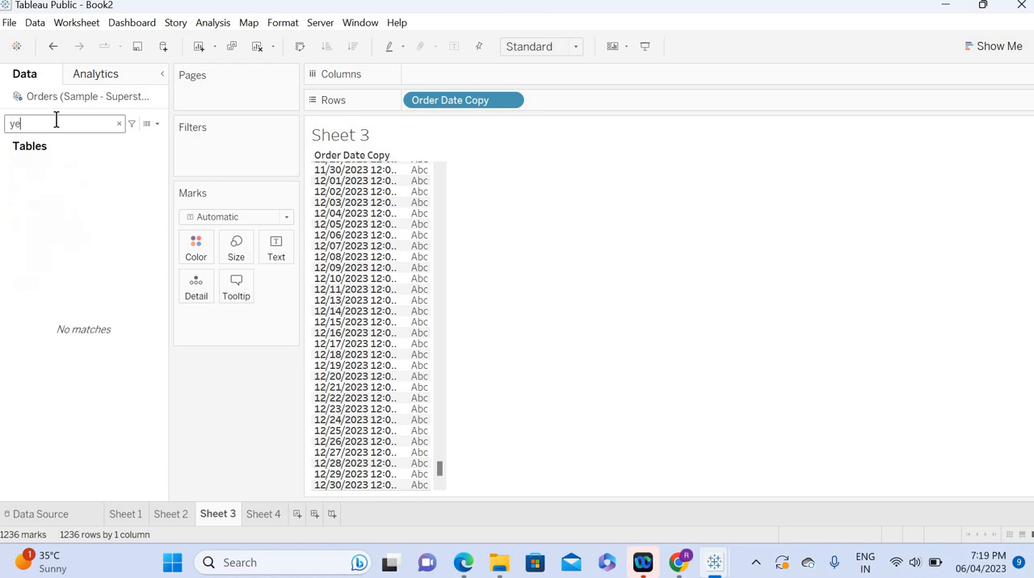
{"action": "key", "text": "BackSpace"}
{"action": "key", "text": "BackSpace"}
{"action": "type", "text": "ytd"}
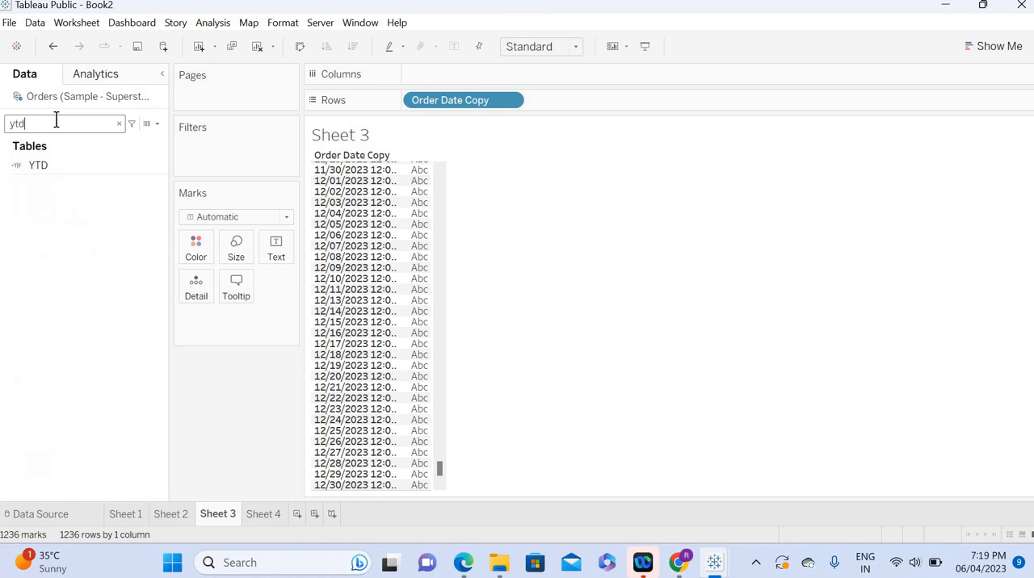
{"action": "right_click", "coordinate": [157, 164]}
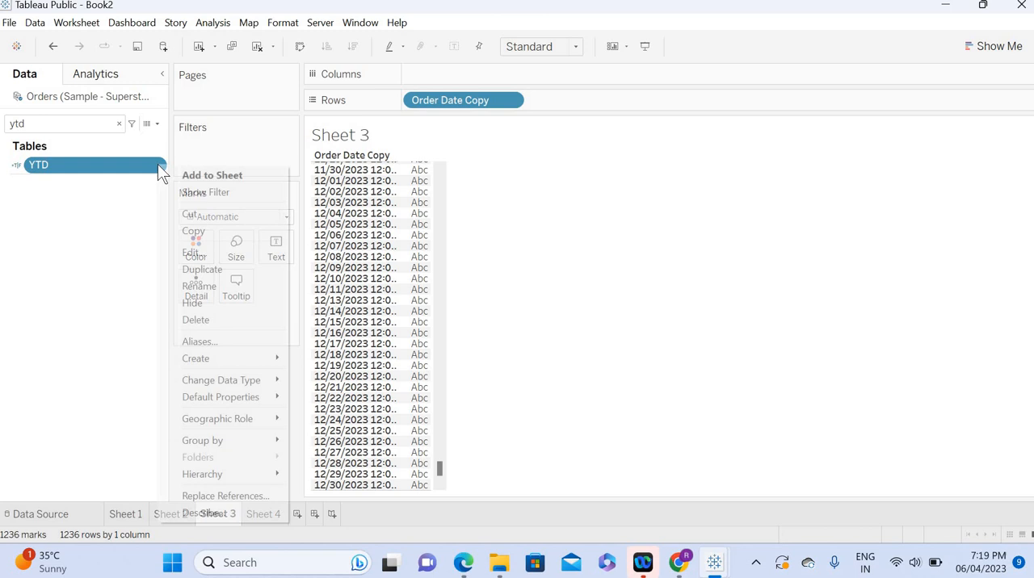
{"action": "left_click", "coordinate": [205, 252]}
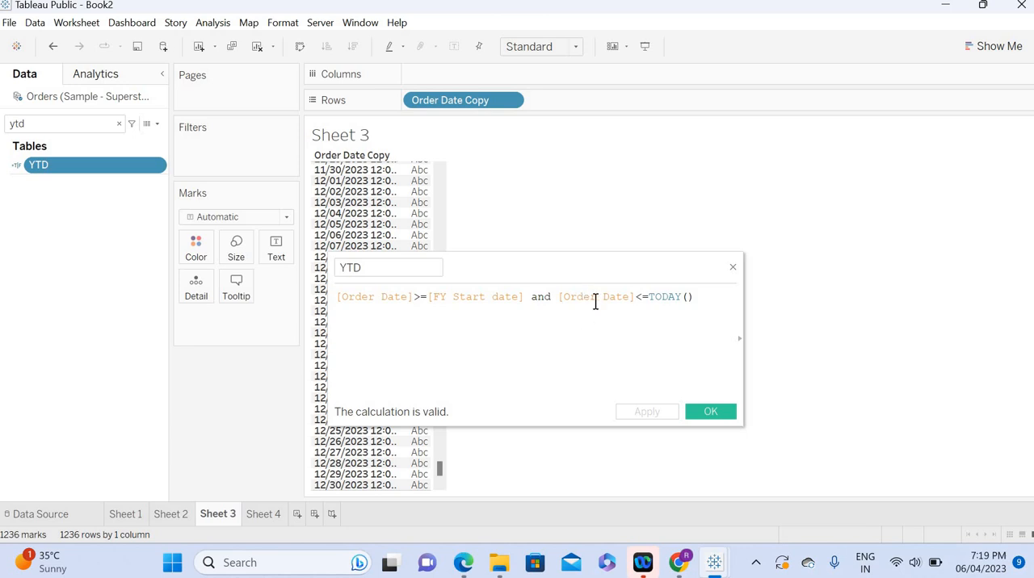
Step: Replace both [Order Date] references in the YTD formula with [Order Date Copy], then apply and save the calculation
{"action": "double_click", "coordinate": [373, 297]}
{"action": "type", "text": "order"}
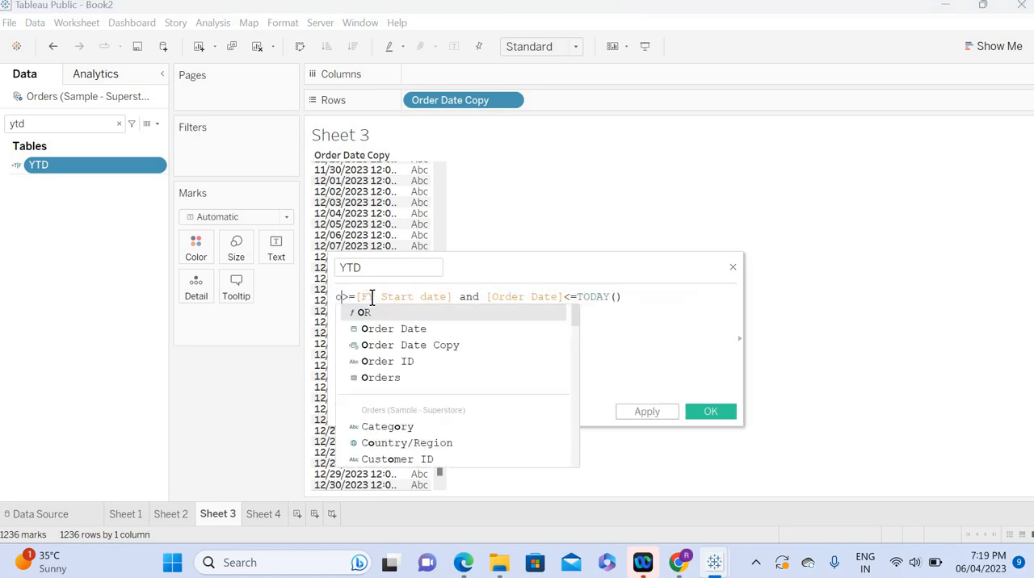
{"action": "key", "text": "Down"}
{"action": "key", "text": "Return"}
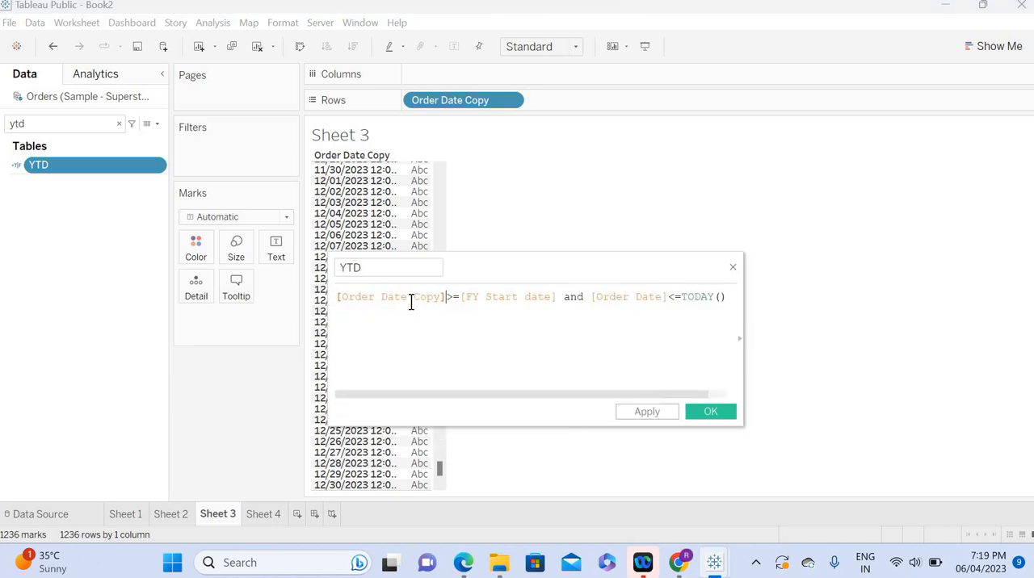
{"action": "double_click", "coordinate": [625, 297]}
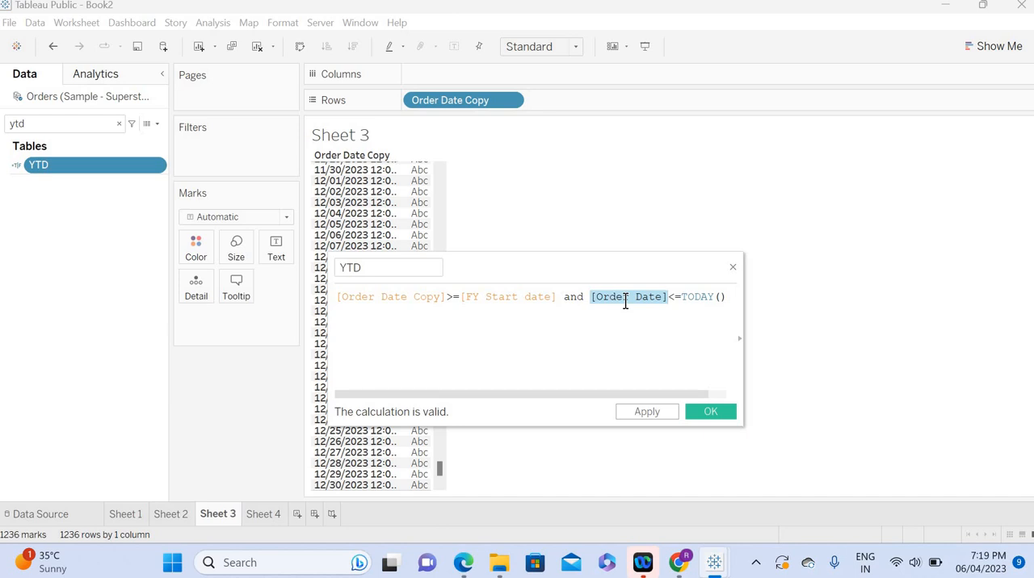
{"action": "type", "text": "order"}
{"action": "key", "text": "Down"}
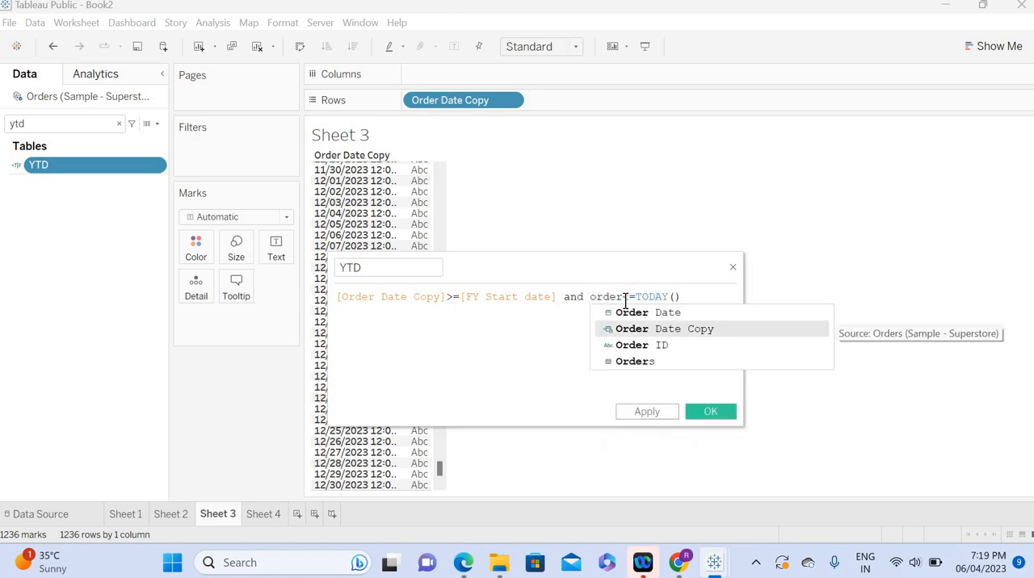
{"action": "key", "text": "Return"}
{"action": "left_click", "coordinate": [647, 412]}
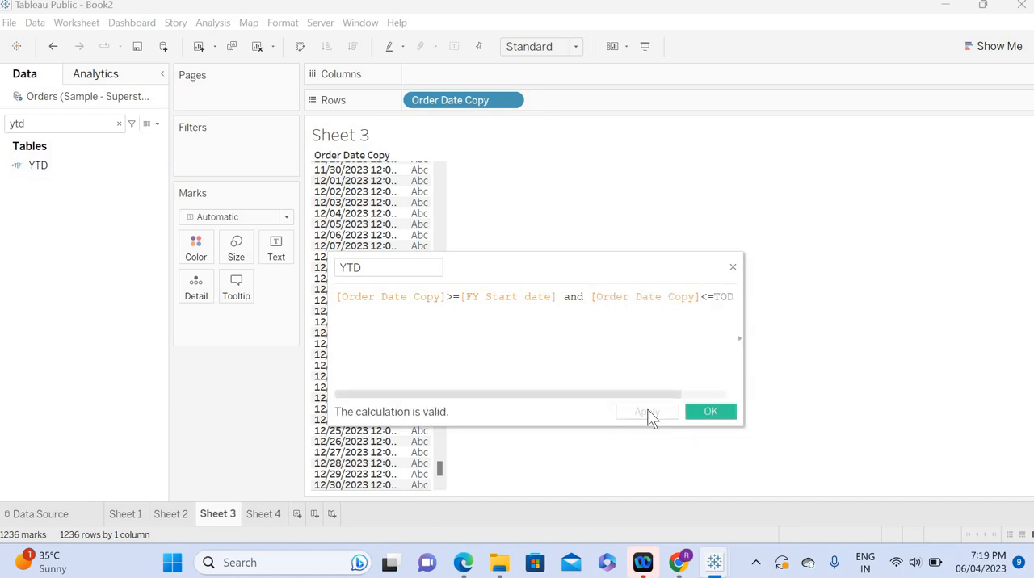
{"action": "left_click", "coordinate": [700, 412]}
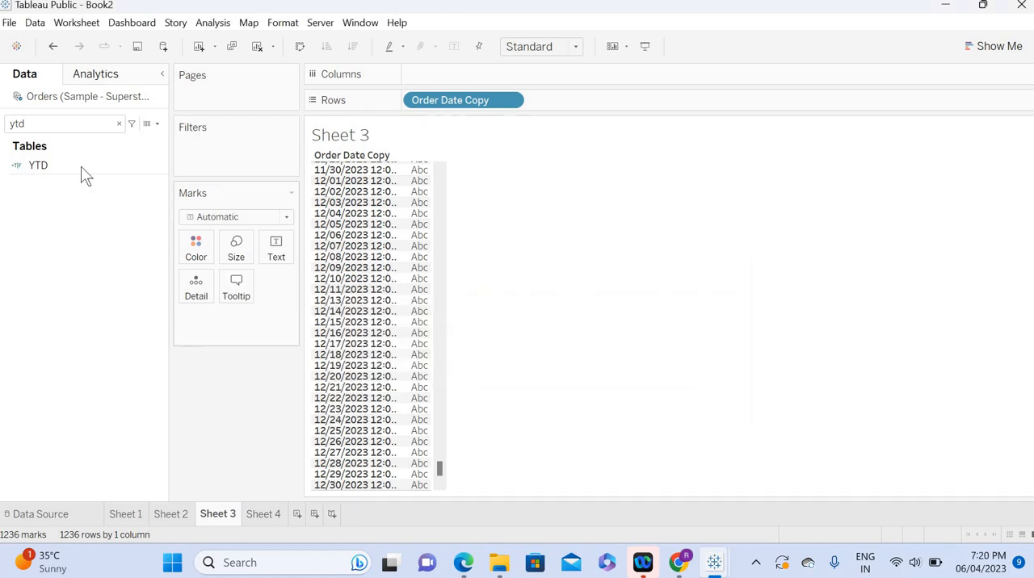
Step: Filter Sheet 3 by YTD, keeping only True, and check the first and last dates in the list
{"action": "left_click_drag", "start_coordinate": [81, 168], "coordinate": [206, 167]}
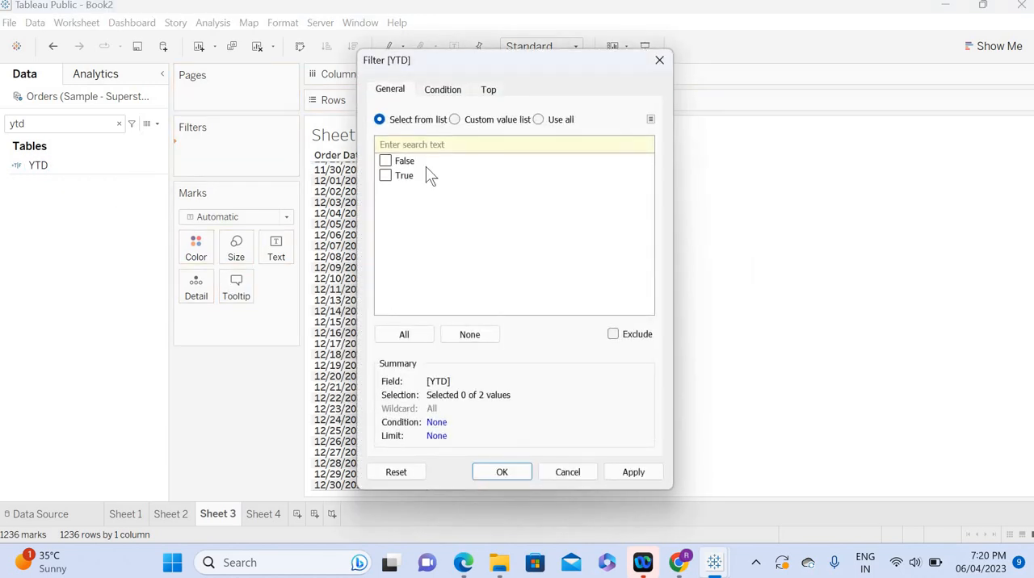
{"action": "left_click", "coordinate": [385, 176]}
{"action": "left_click", "coordinate": [641, 473]}
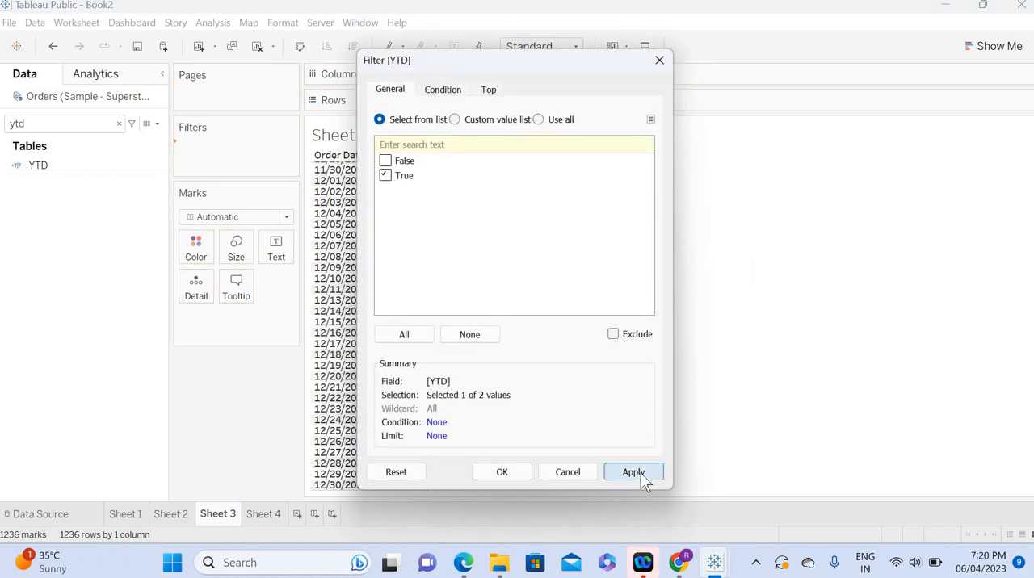
{"action": "left_click", "coordinate": [493, 475]}
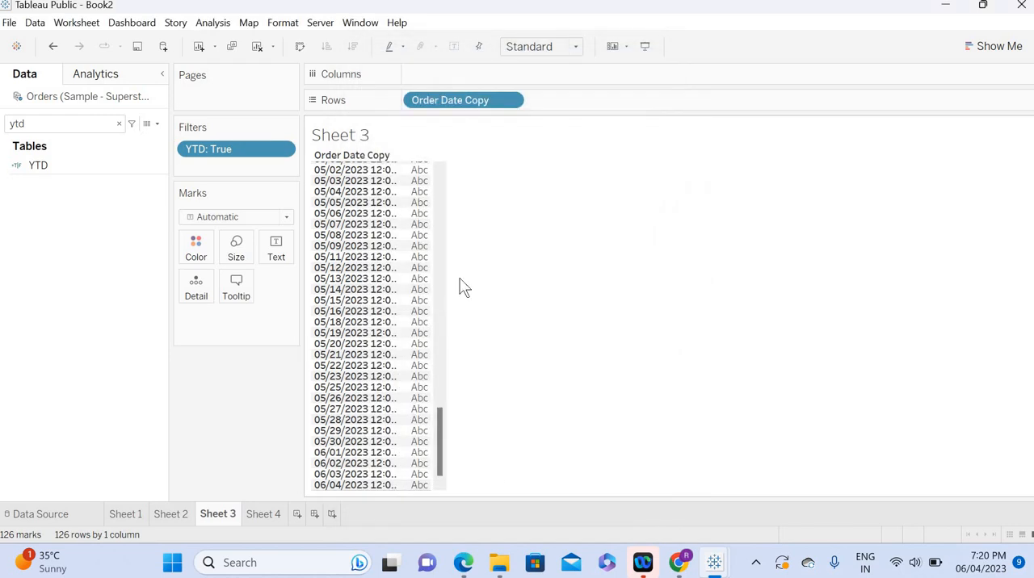
{"action": "left_click_drag", "start_coordinate": [439, 441], "coordinate": [439, 152]}
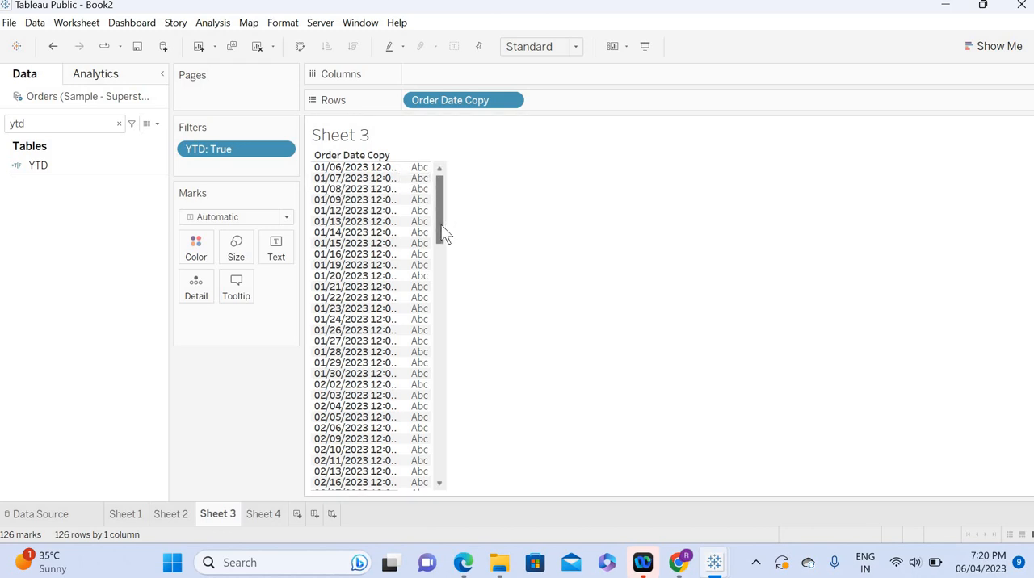
{"action": "left_click_drag", "start_coordinate": [443, 233], "coordinate": [437, 521]}
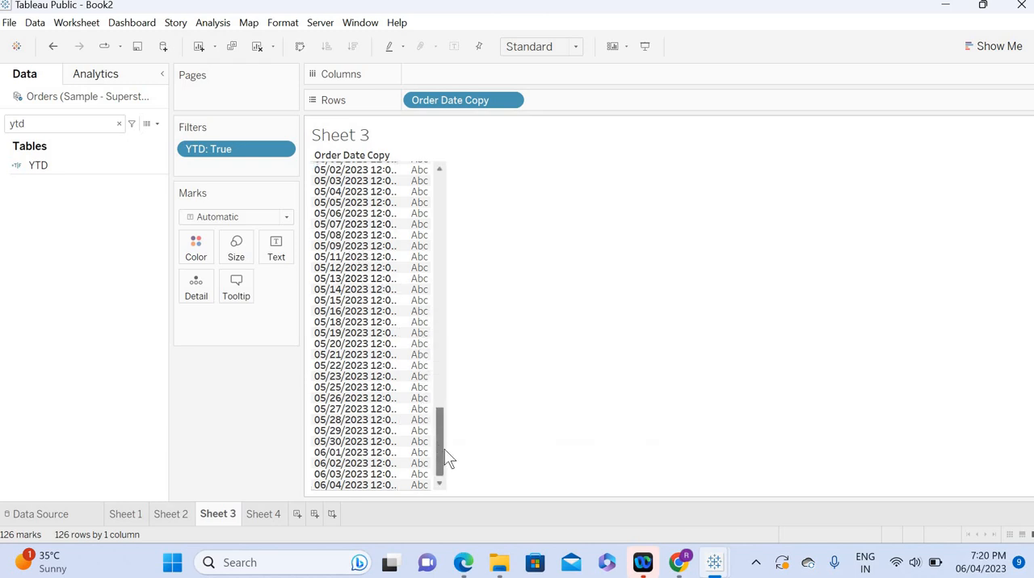
{"action": "left_click_drag", "start_coordinate": [450, 459], "coordinate": [455, 173]}
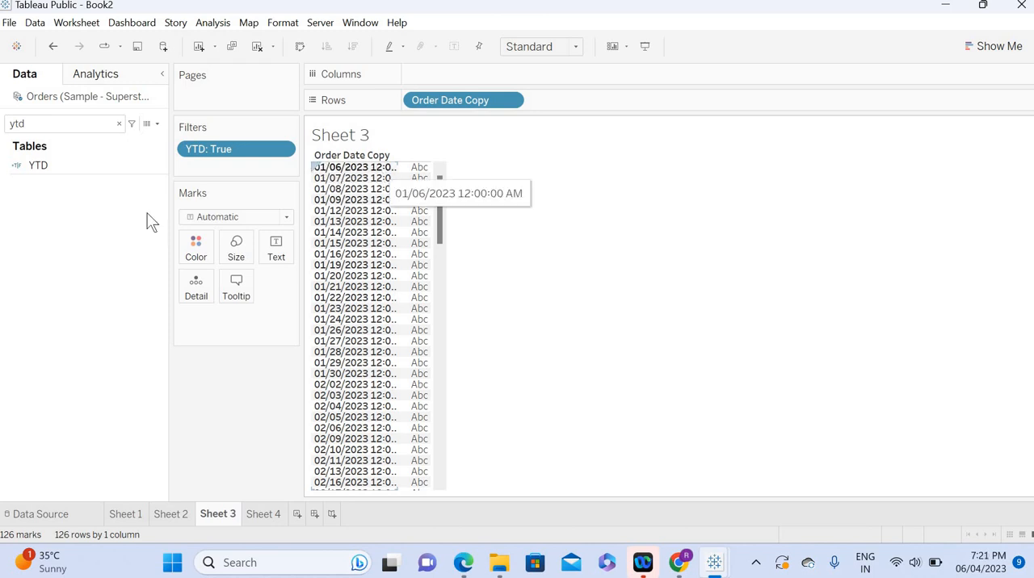
Step: Search the fields for fy and open the FY Start date calculation for editing
{"action": "left_click", "coordinate": [119, 123]}
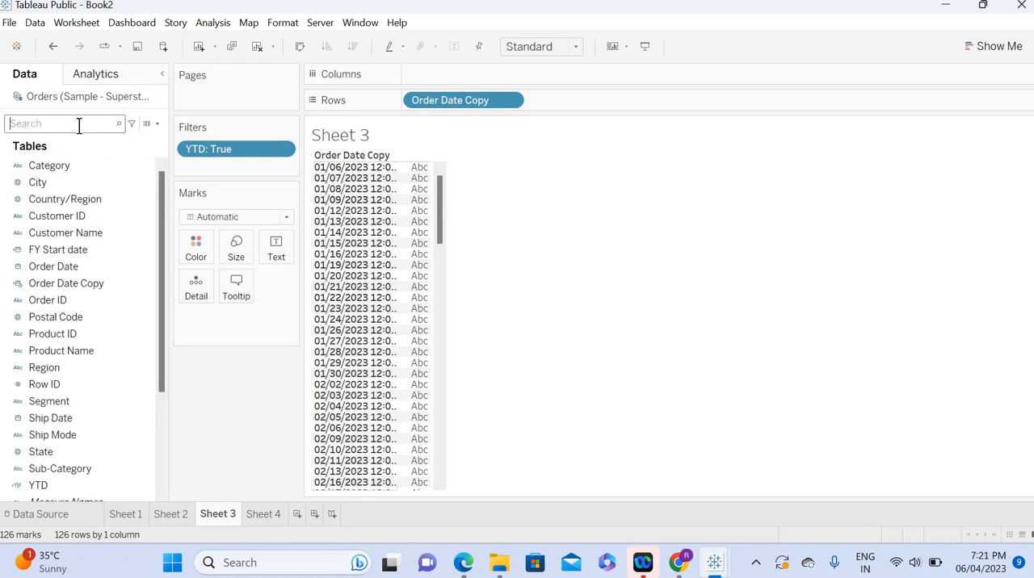
{"action": "type", "text": "fi"}
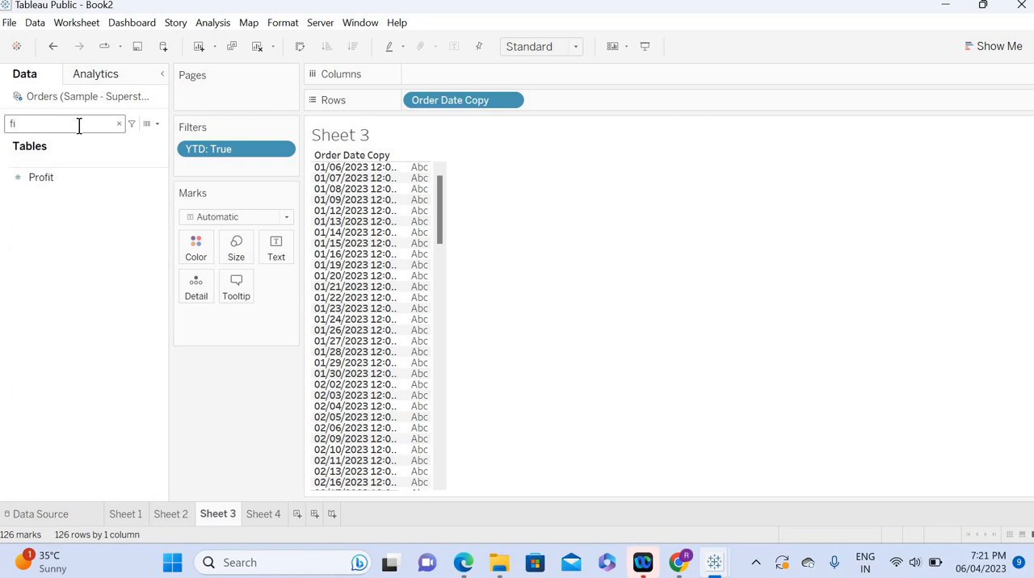
{"action": "key", "text": "BackSpace"}
{"action": "key", "text": "BackSpace"}
{"action": "type", "text": "fy"}
{"action": "left_click", "coordinate": [157, 169]}
{"action": "left_click", "coordinate": [159, 170]}
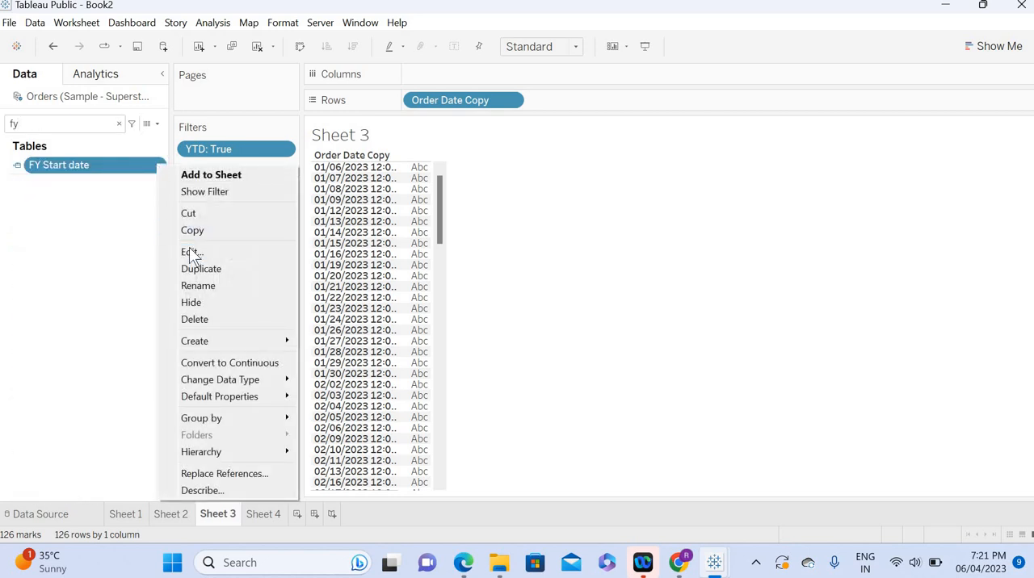
{"action": "left_click", "coordinate": [164, 254]}
Step: Change the FY Start date formula to put '04' first and '01' second, and apply it
{"action": "left_click", "coordinate": [387, 298]}
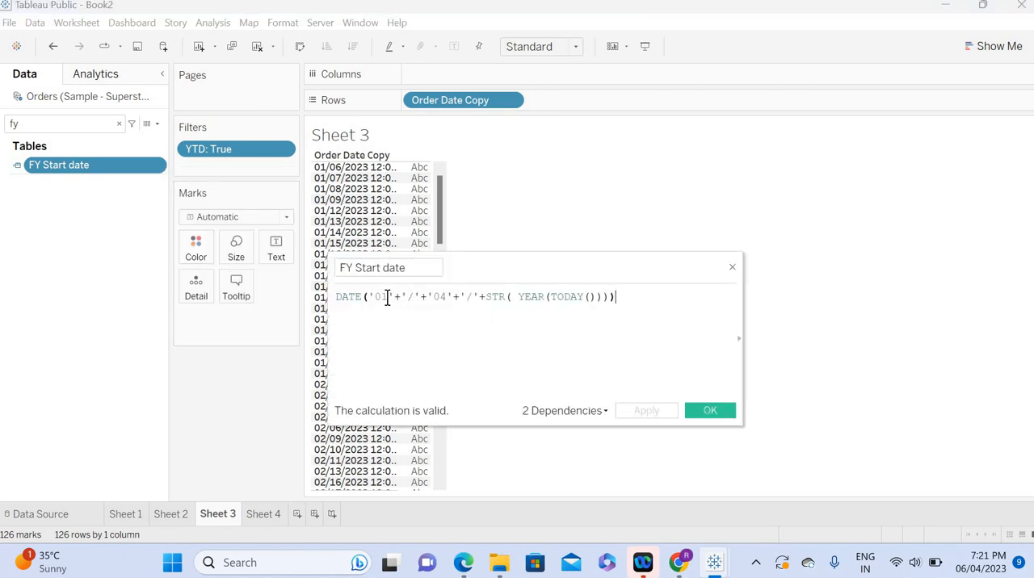
{"action": "key", "text": "BackSpace"}
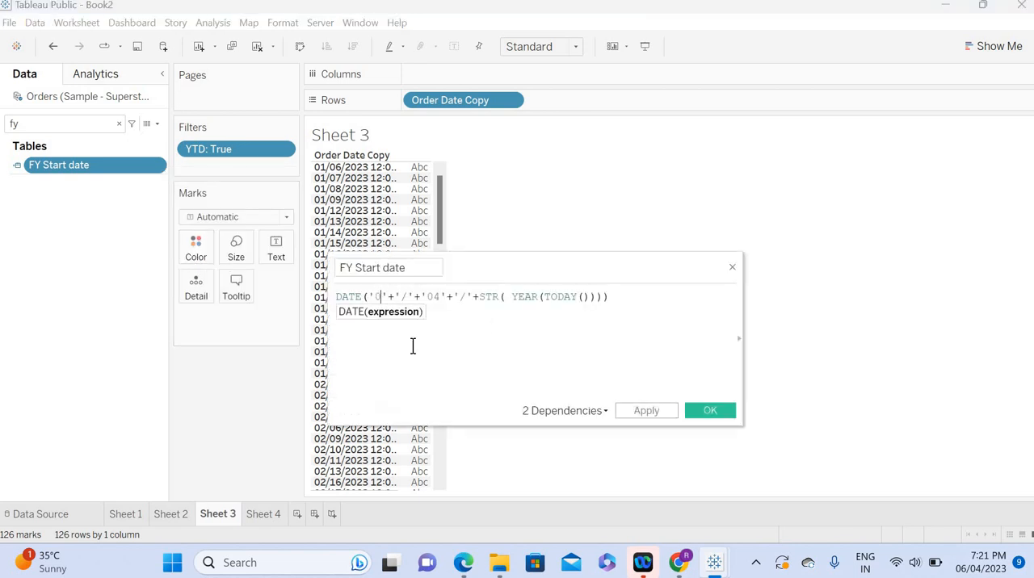
{"action": "type", "text": "4"}
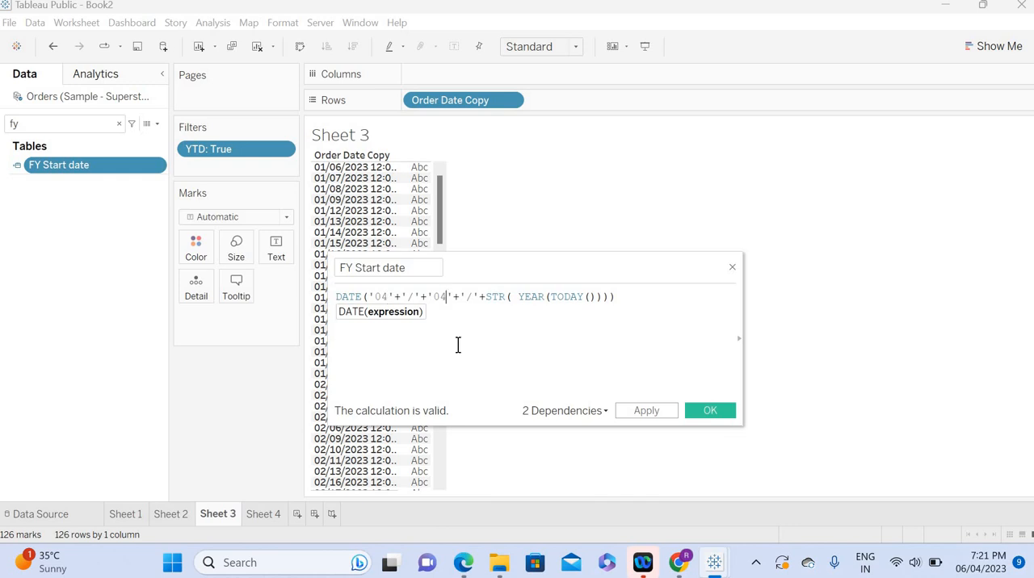
{"action": "key", "text": "BackSpace"}
{"action": "type", "text": "1"}
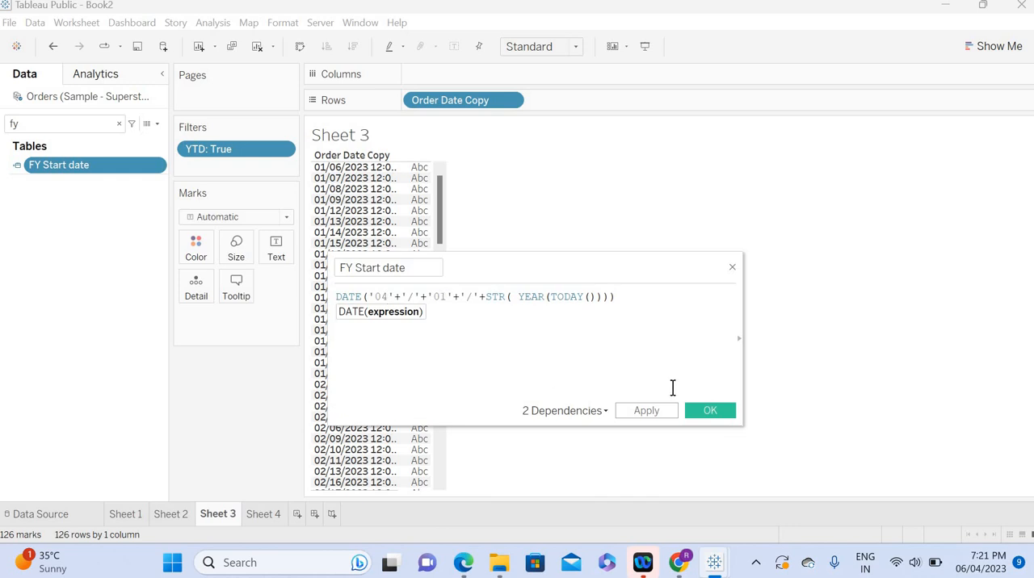
{"action": "left_click", "coordinate": [642, 412]}
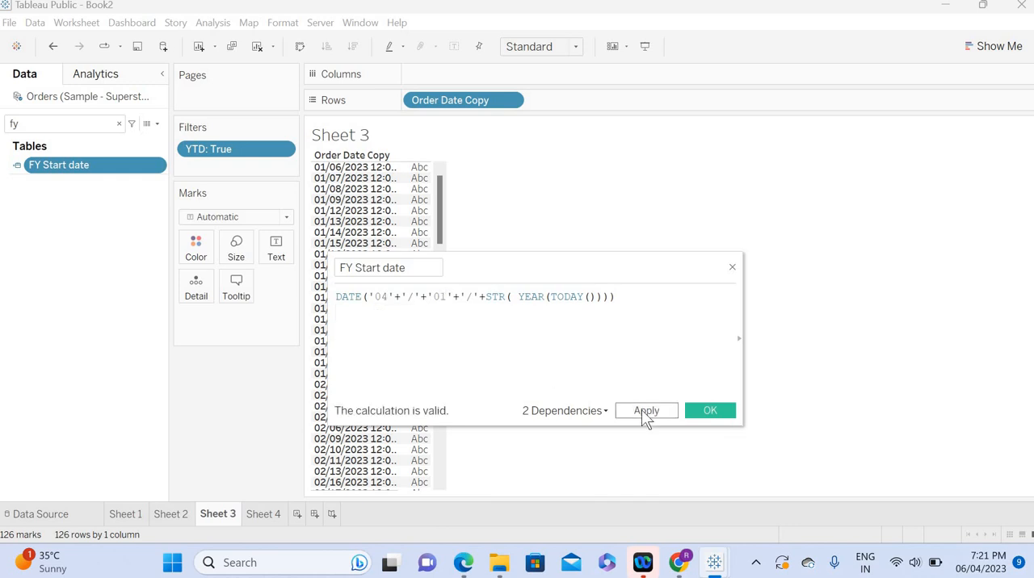
Step: Save the FY Start date calculation and check the first and last dates in the filtered Sheet 3 list
{"action": "left_click", "coordinate": [714, 411]}
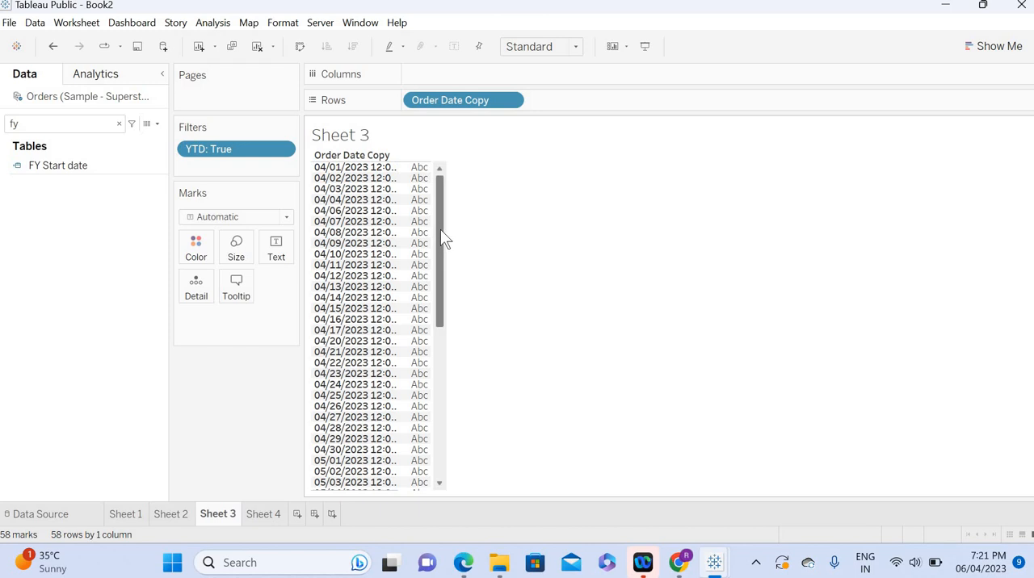
{"action": "left_click_drag", "start_coordinate": [440, 230], "coordinate": [430, 497]}
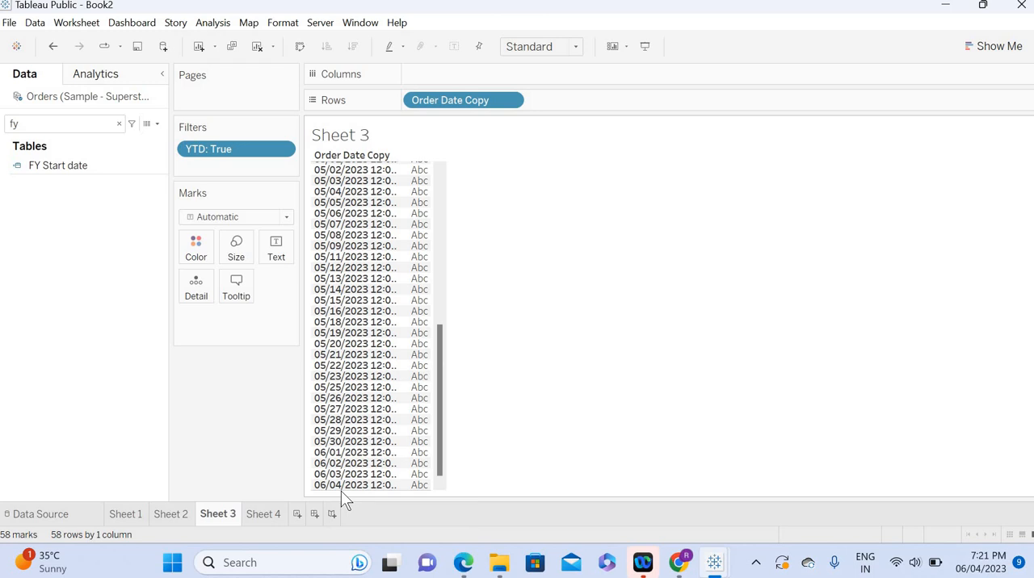
{"action": "mouse_move", "coordinate": [982, 573]}
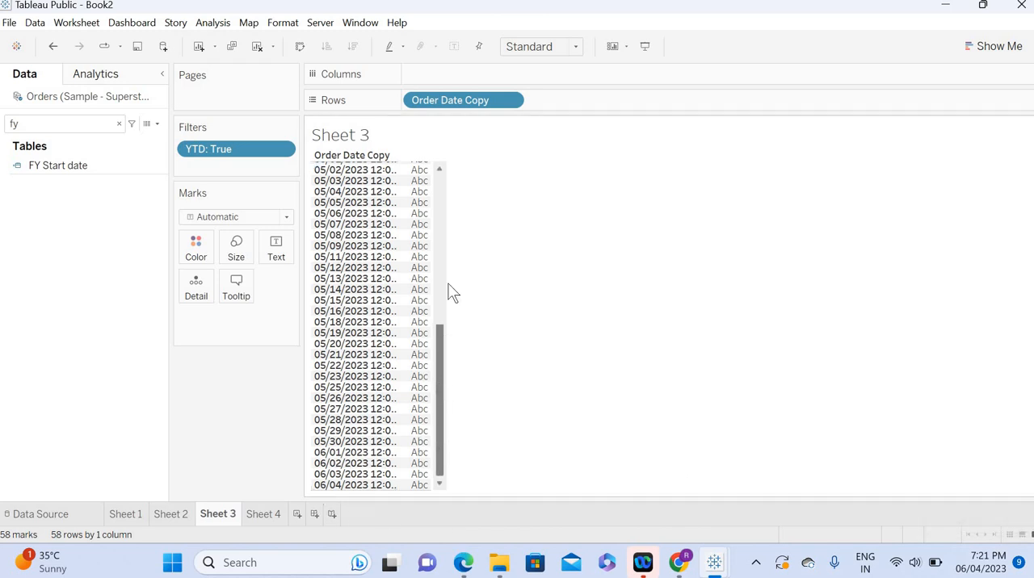
{"action": "left_click_drag", "start_coordinate": [441, 335], "coordinate": [445, 187]}
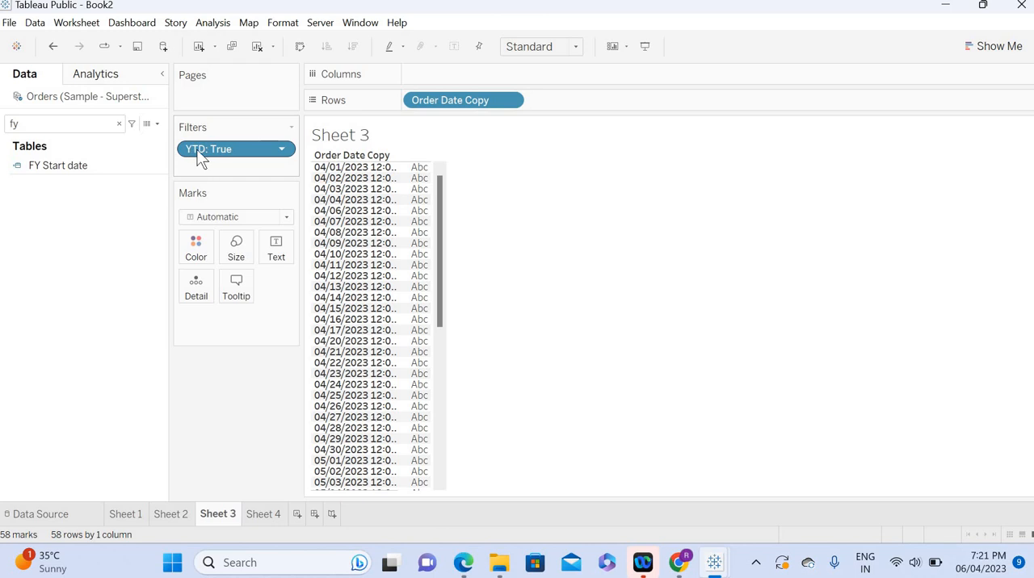
{"action": "left_click", "coordinate": [120, 126]}
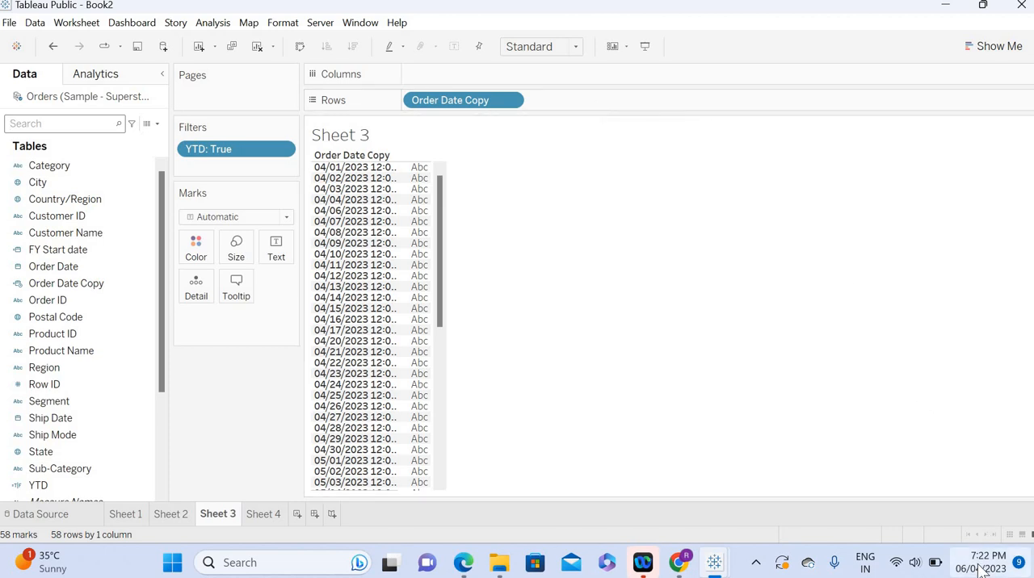
Step: Check today's date in the system calendar and clear all notifications shown with it
{"action": "mouse_move", "coordinate": [979, 568]}
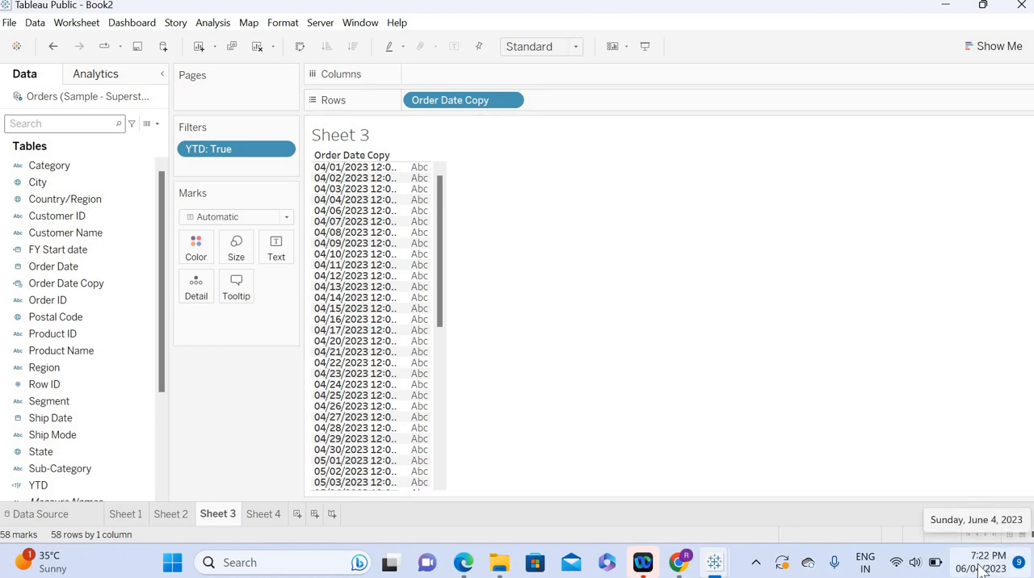
{"action": "left_click", "coordinate": [980, 568]}
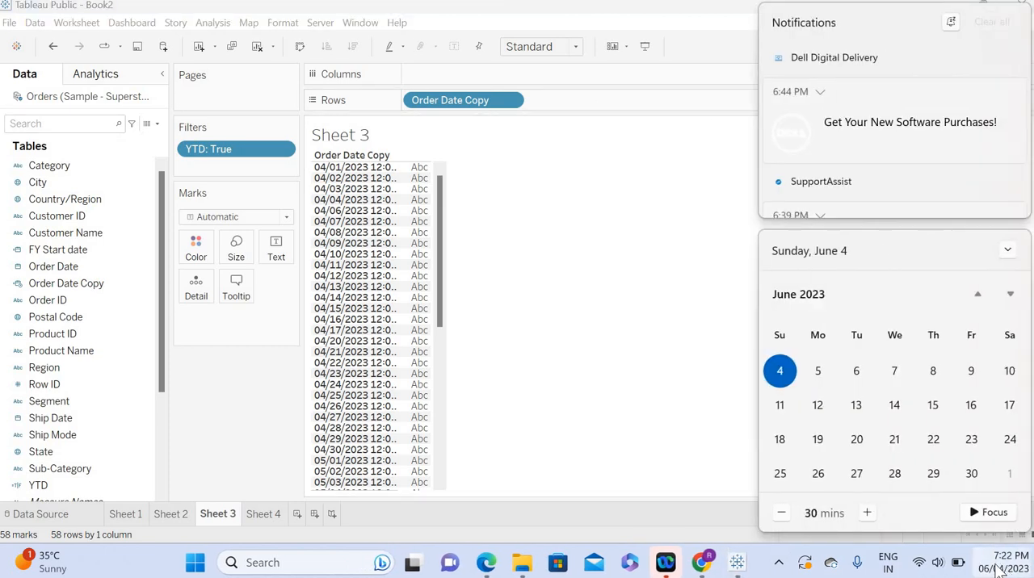
{"action": "left_click", "coordinate": [995, 24]}
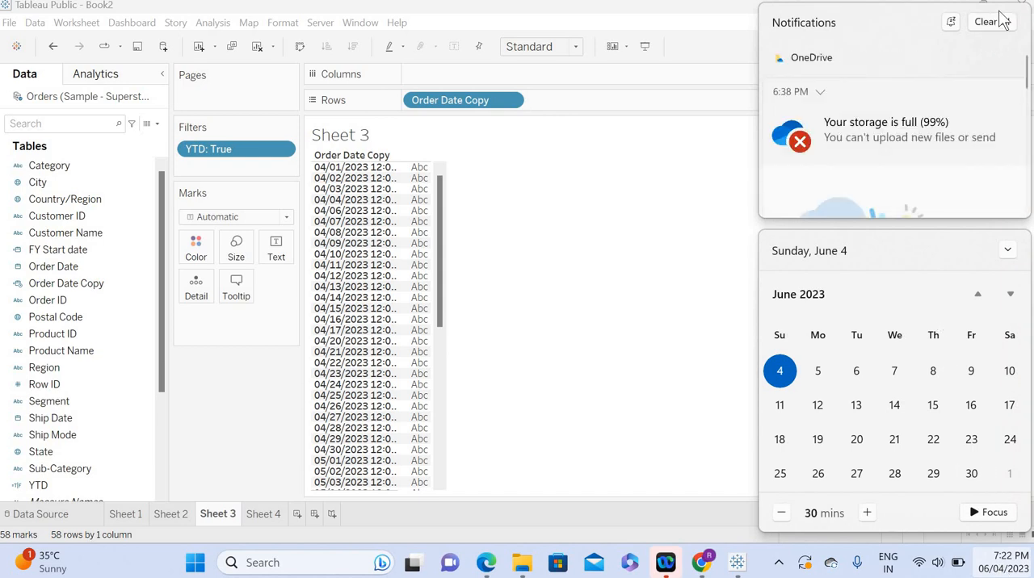
{"action": "left_click", "coordinate": [1000, 27]}
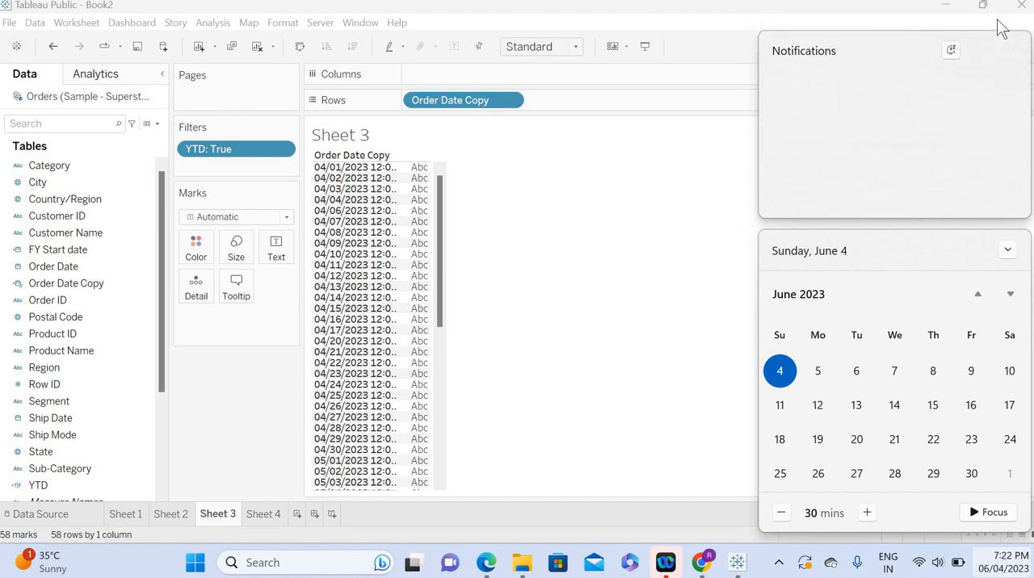
{"action": "left_click", "coordinate": [1005, 569]}
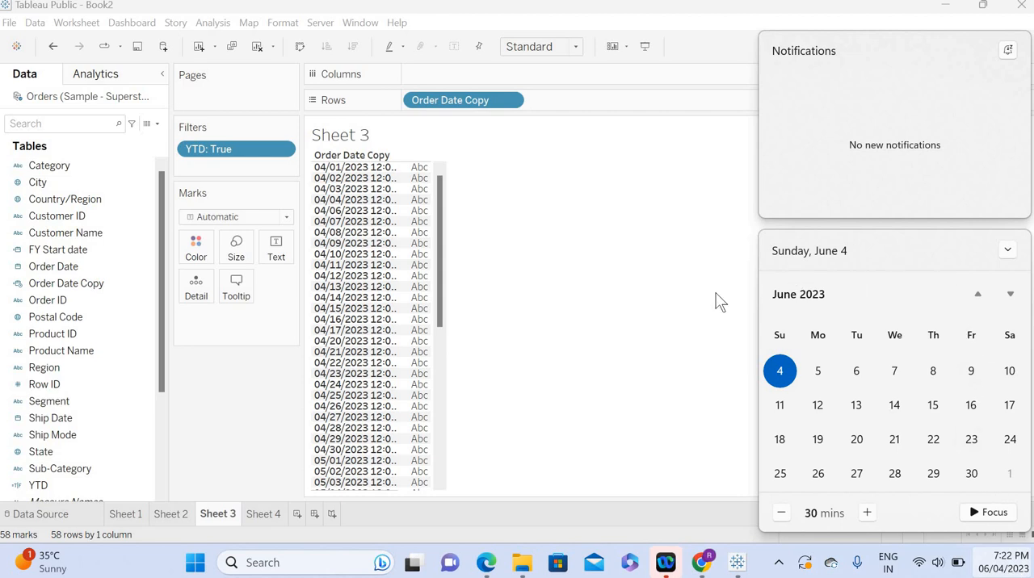
{"action": "left_click", "coordinate": [629, 269]}
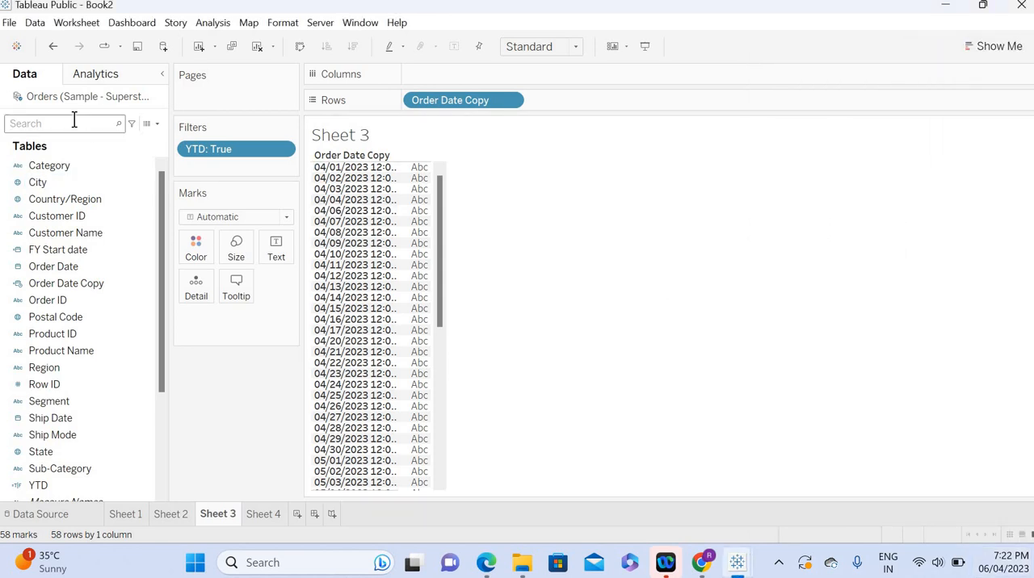
Step: Create a new calculated field named QTD
{"action": "type", "text": "QTD"}
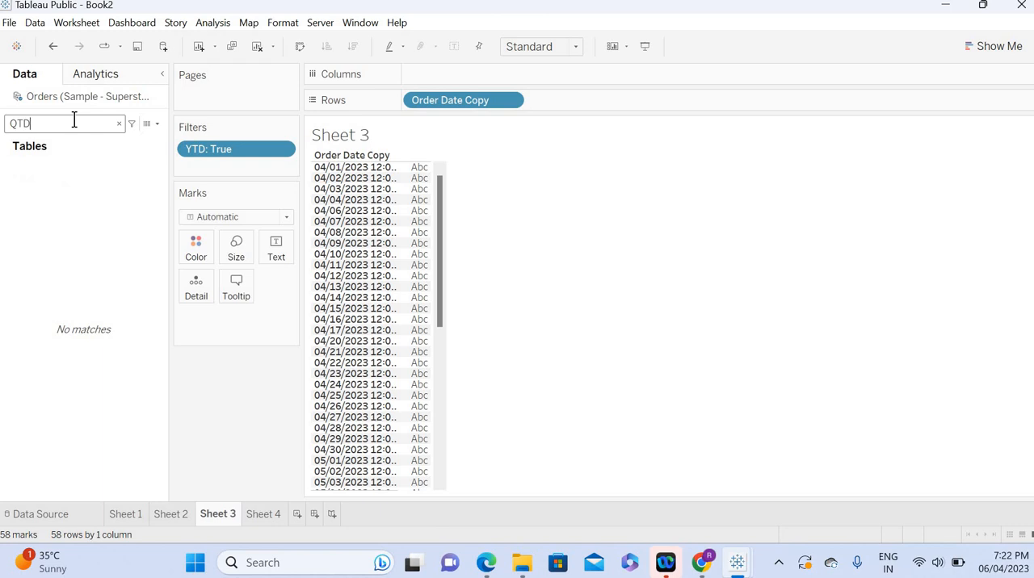
{"action": "left_click", "coordinate": [119, 123]}
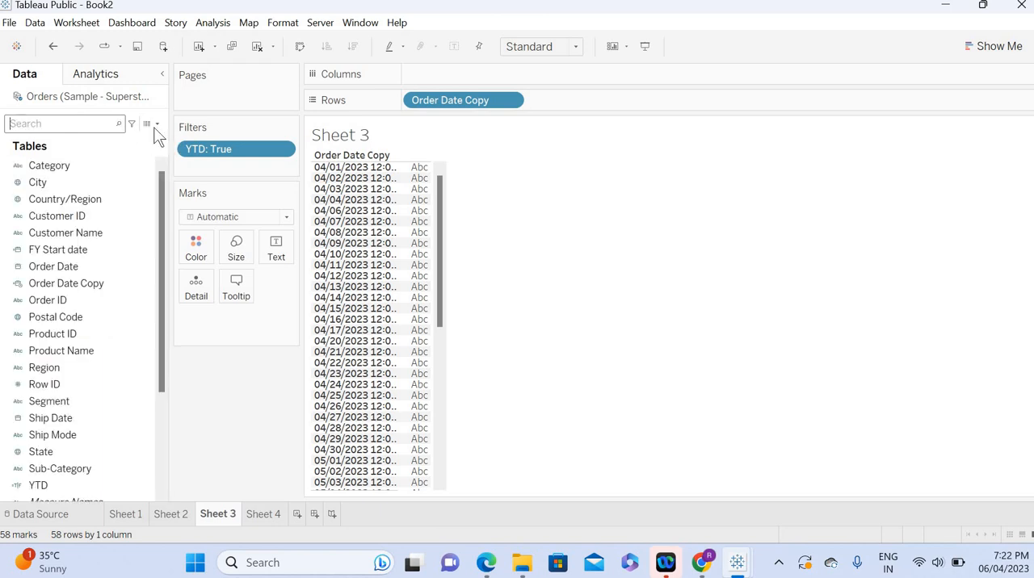
{"action": "left_click", "coordinate": [156, 123]}
{"action": "left_click", "coordinate": [114, 138]}
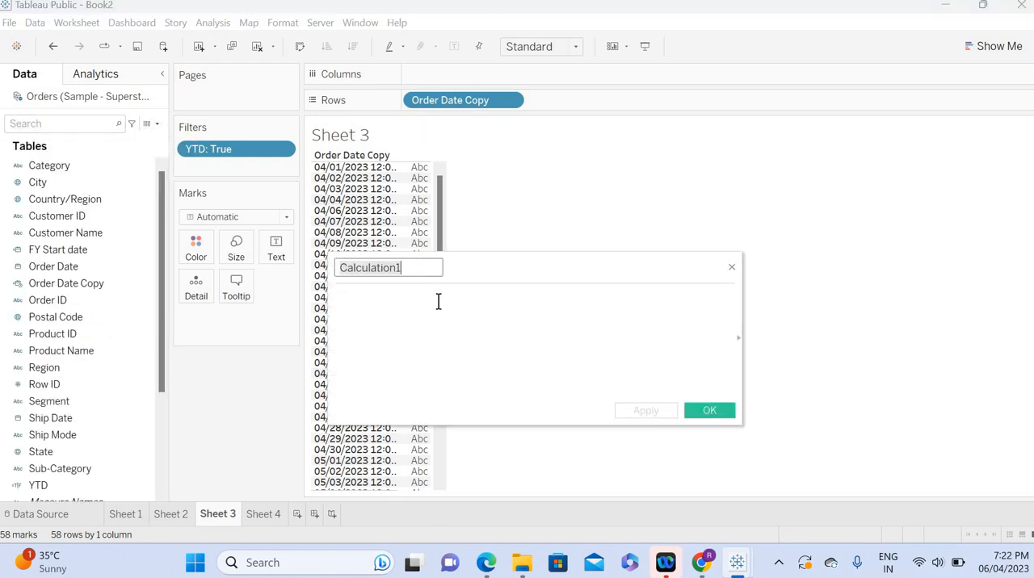
{"action": "type", "text": "QTD"}
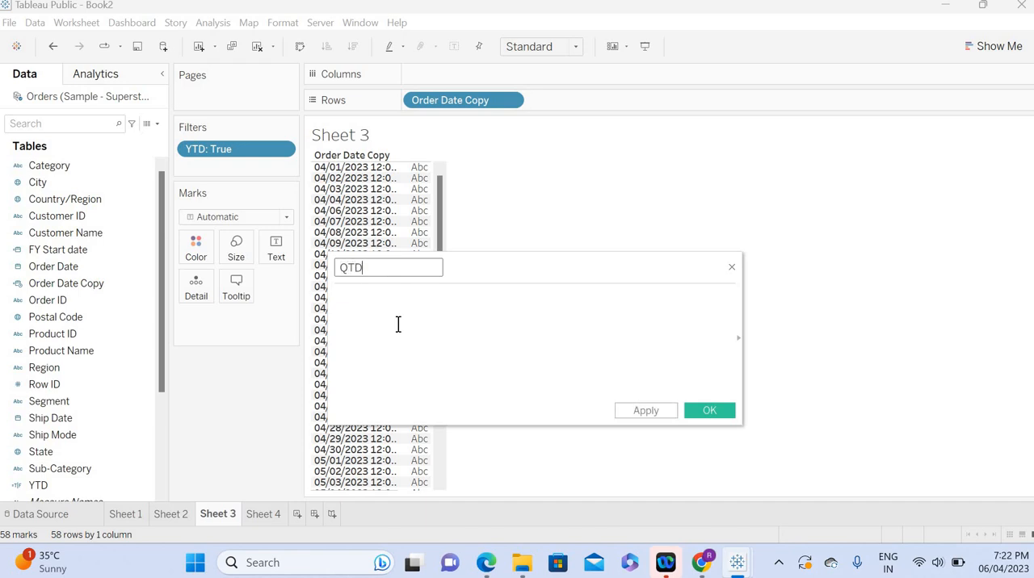
Step: Start the QTD formula with [Order Date Copy]>= followed by the DATETRUNC function
{"action": "left_click", "coordinate": [379, 328]}
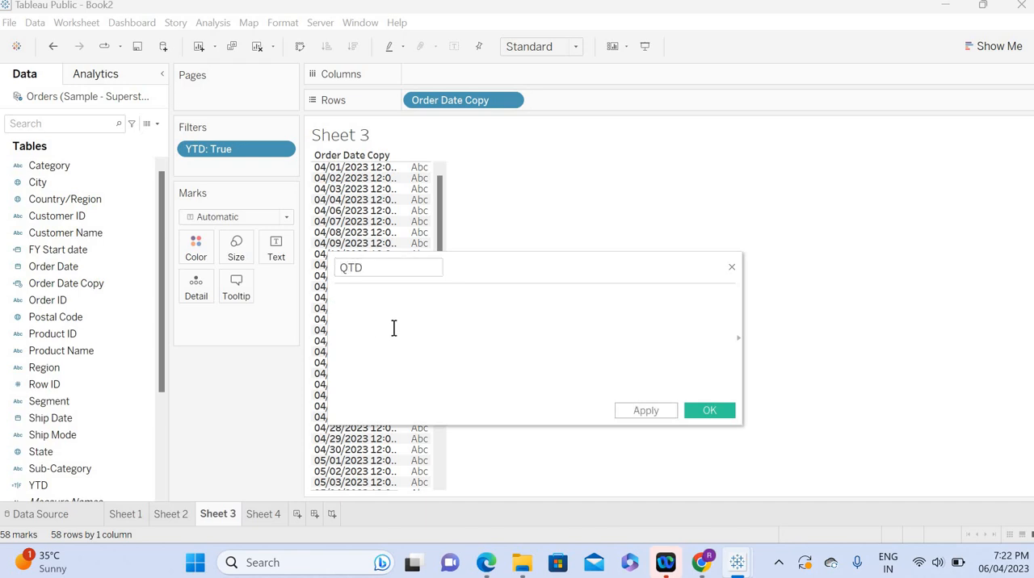
{"action": "type", "text": "order"}
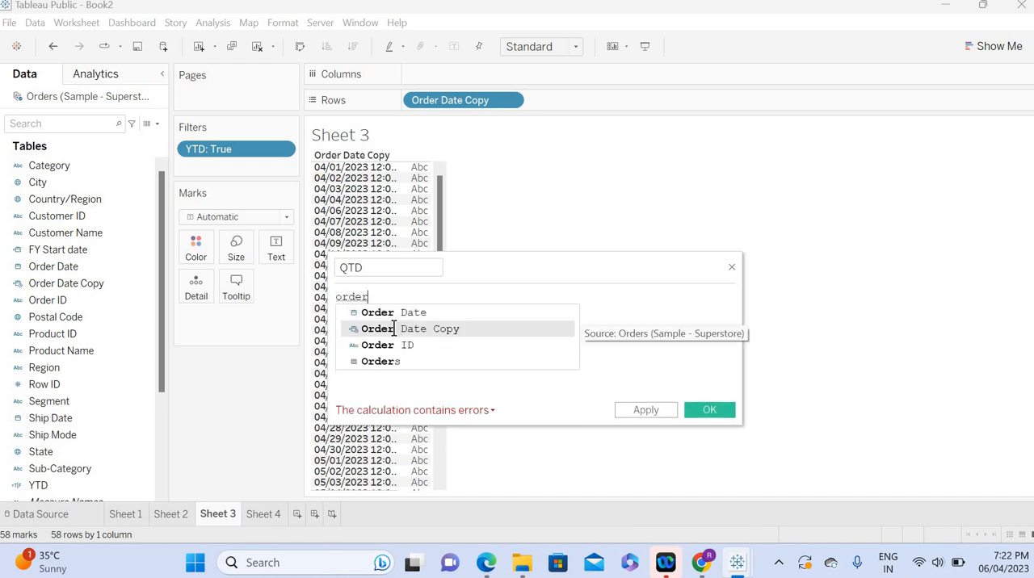
{"action": "left_click", "coordinate": [395, 330]}
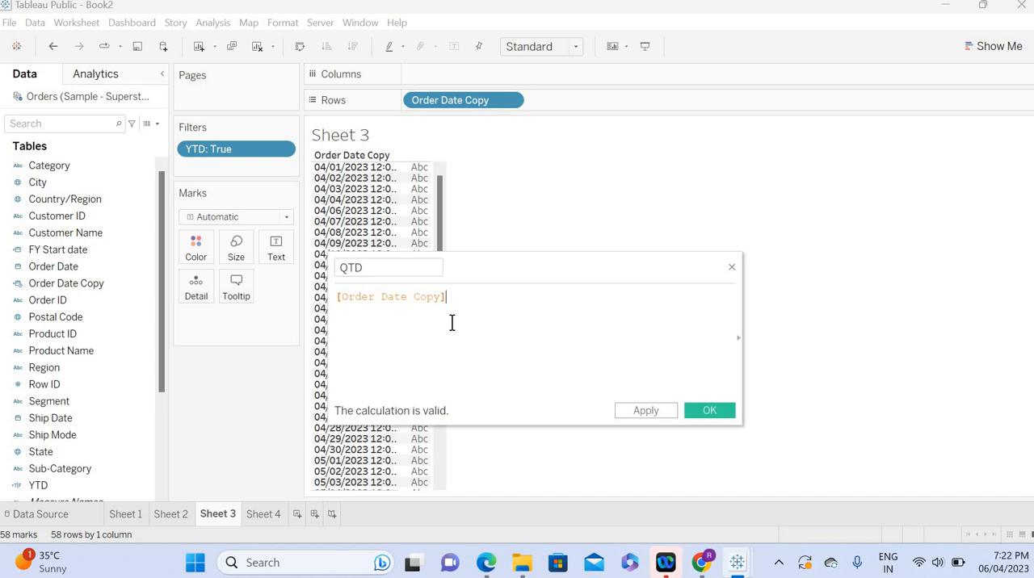
{"action": "type", "text": ">="}
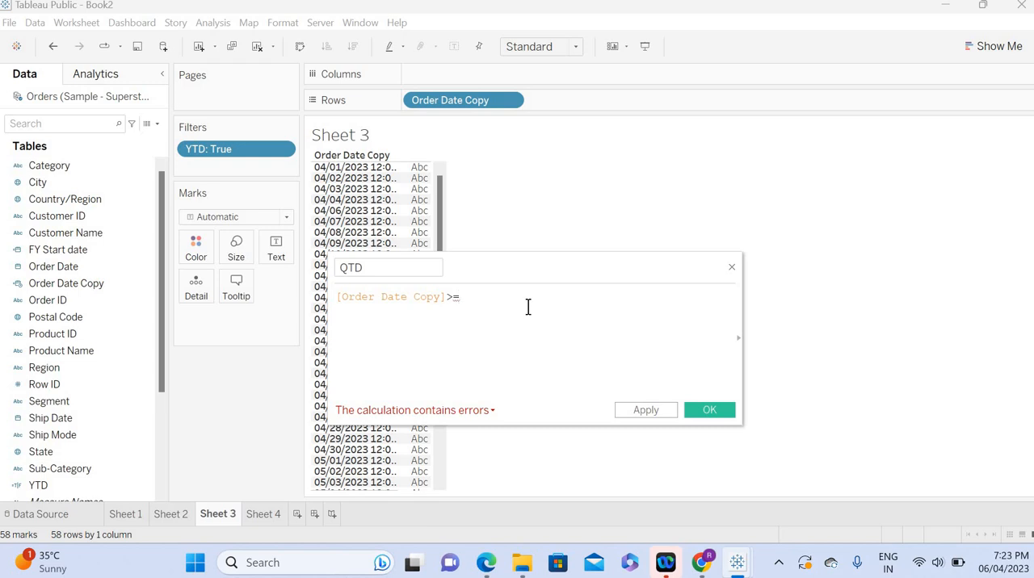
{"action": "type", "text": "date"}
{"action": "key", "text": "Down"}
{"action": "key", "text": "Down"}
{"action": "key", "text": "Down"}
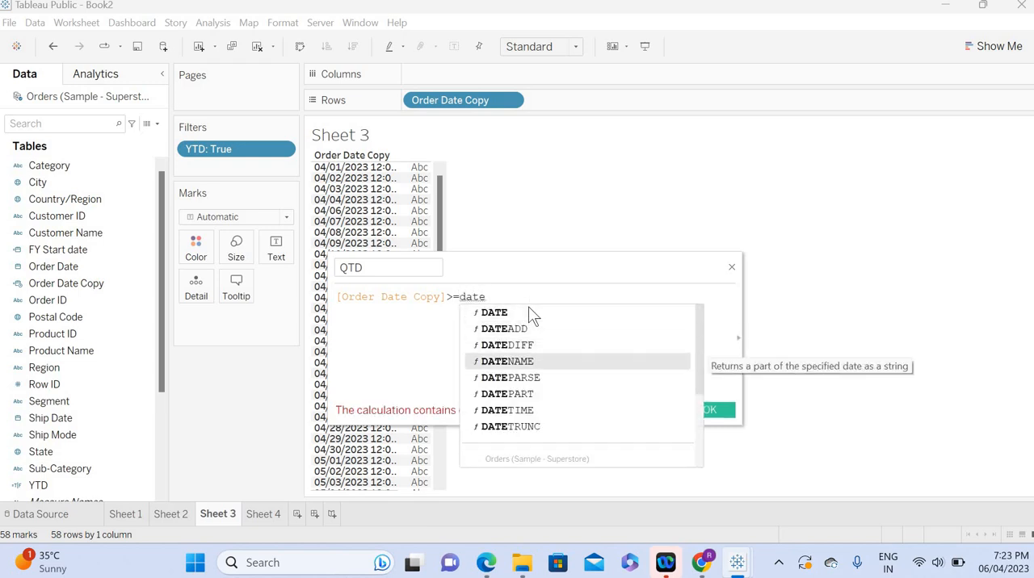
{"action": "key", "text": "Down"}
{"action": "key", "text": "Down"}
{"action": "key", "text": "Down"}
{"action": "key", "text": "Down"}
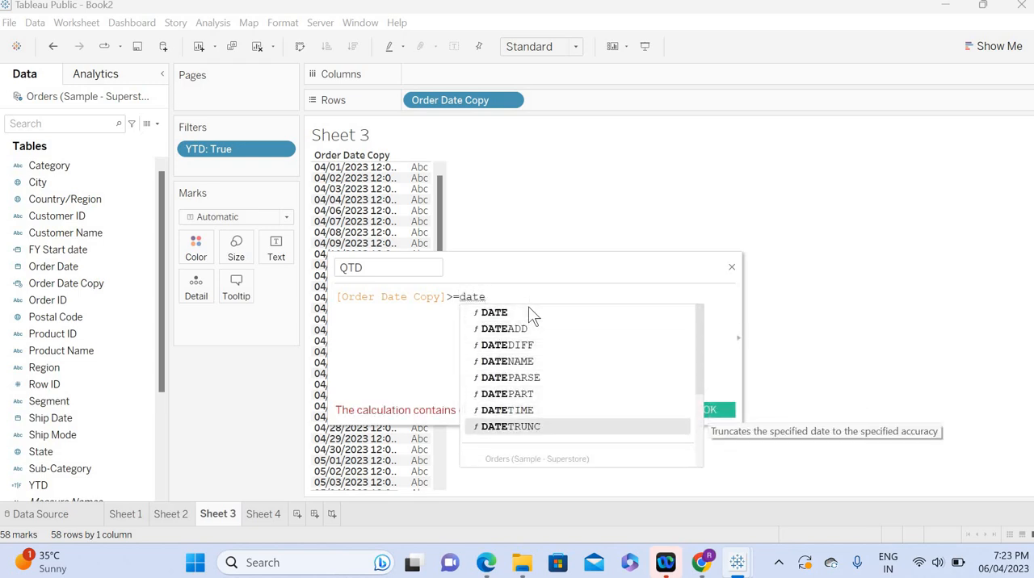
{"action": "key", "text": "Return"}
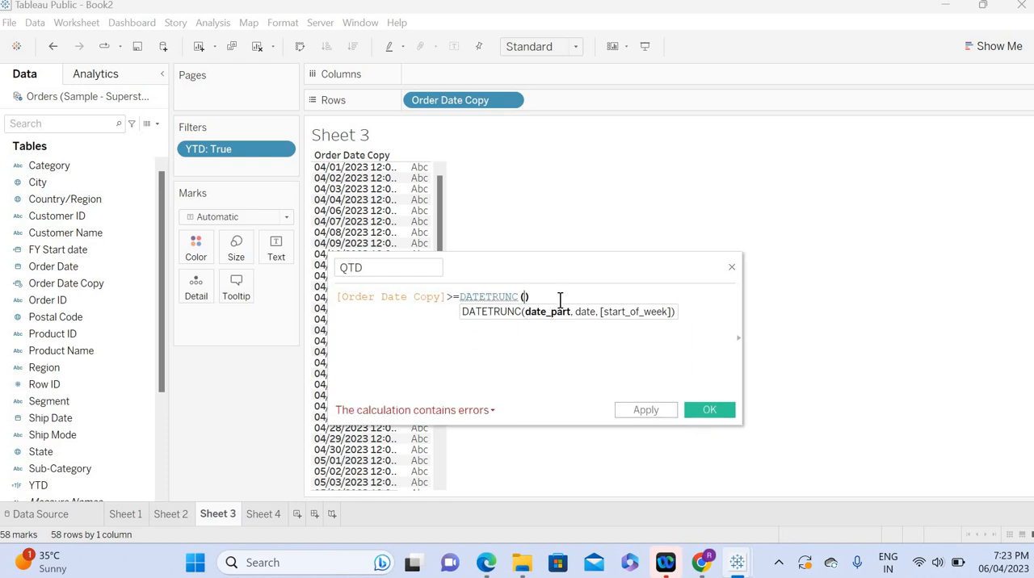
Step: Fill in the DATETRUNC arguments with 'quarter' and TODAY()
{"action": "type", "text": "'quat"}
{"action": "key", "text": "BackSpace"}
{"action": "type", "text": "rter'"}
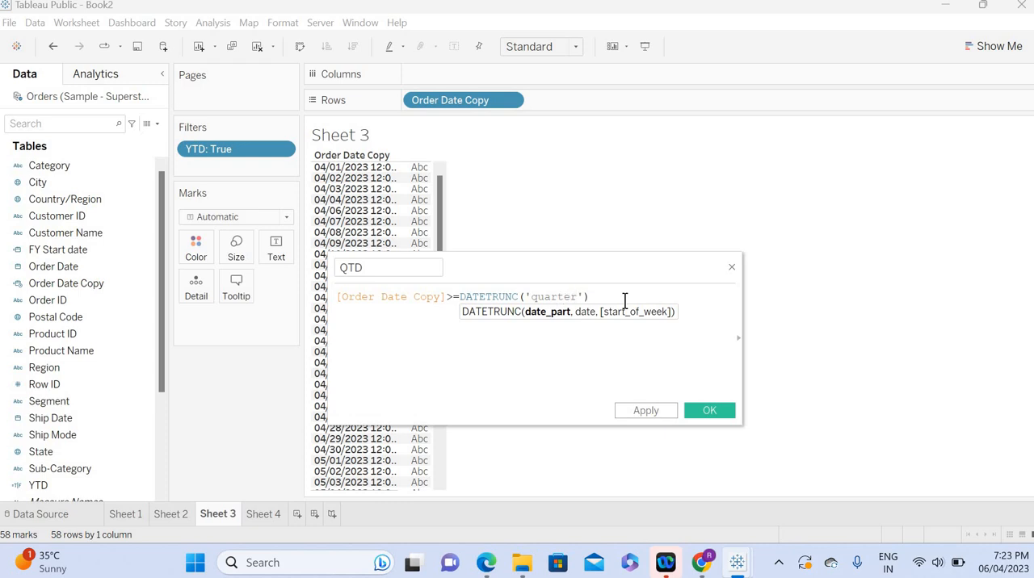
{"action": "type", "text": ","}
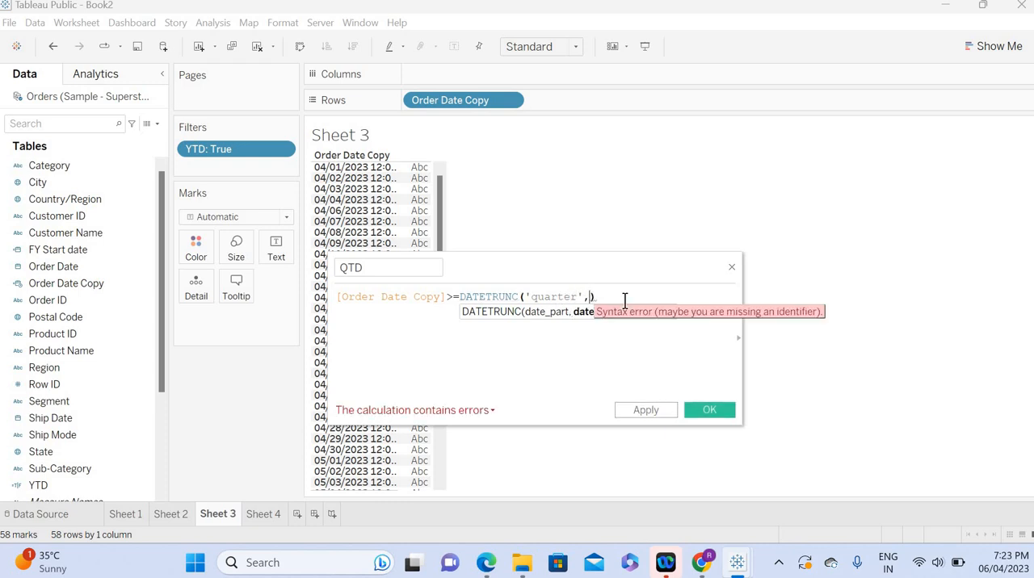
{"action": "type", "text": "today"}
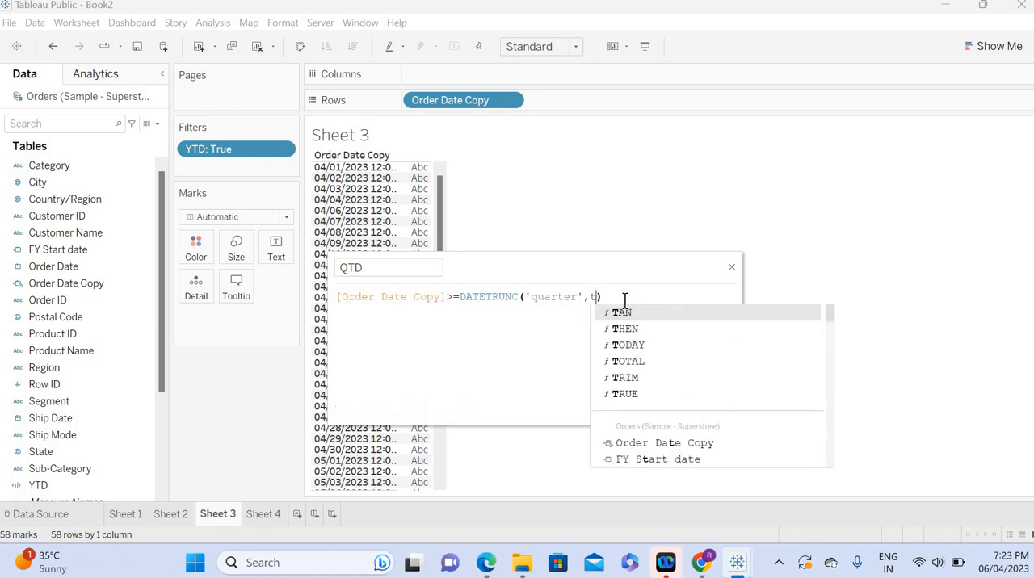
{"action": "key", "text": "Return"}
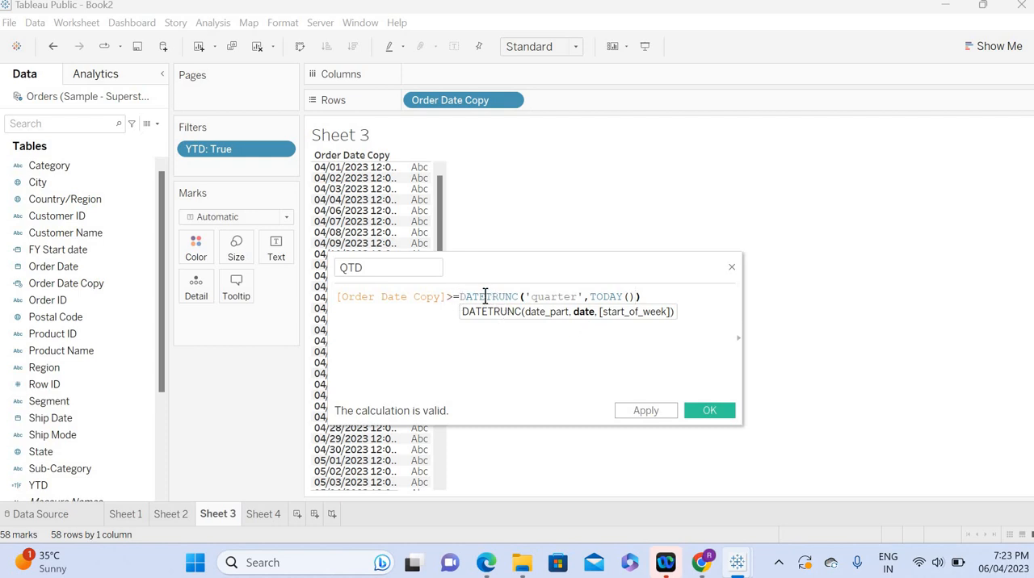
Step: Highlight the DATETRUNC expression and look up April 2023 in the system calendar to check the quarter's start
{"action": "left_click_drag", "start_coordinate": [460, 297], "coordinate": [645, 299]}
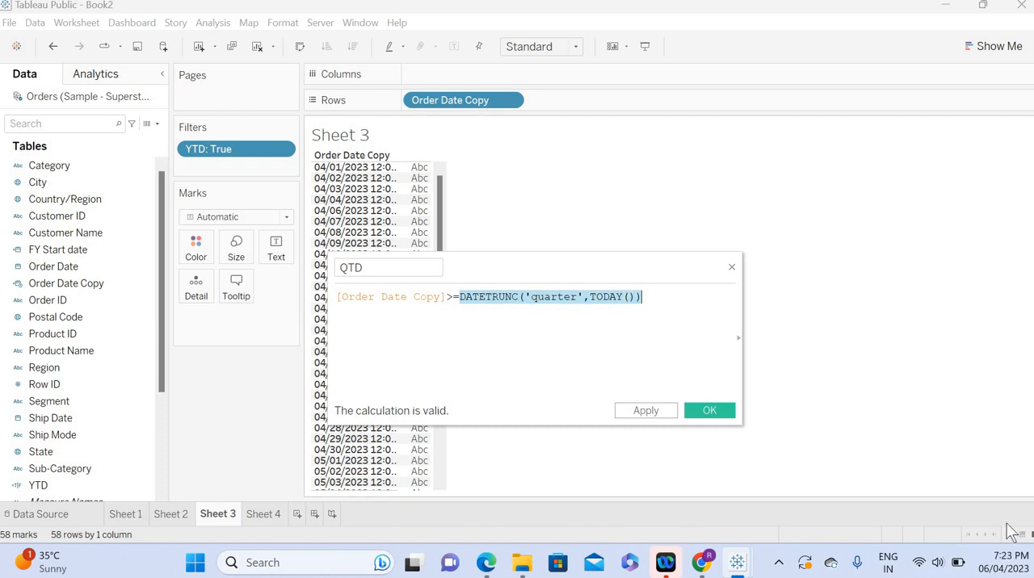
{"action": "left_click", "coordinate": [1002, 569]}
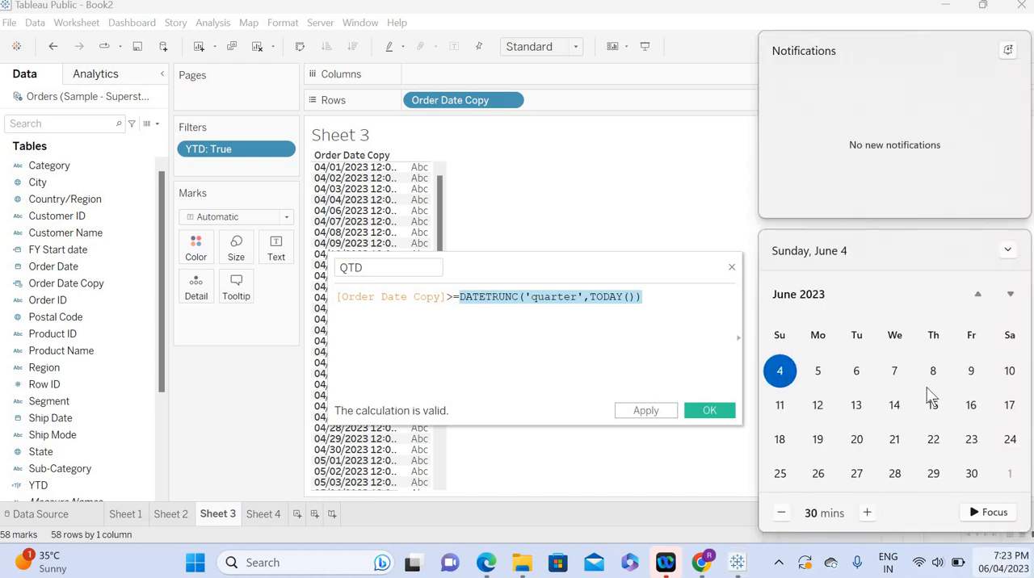
{"action": "left_click", "coordinate": [978, 297]}
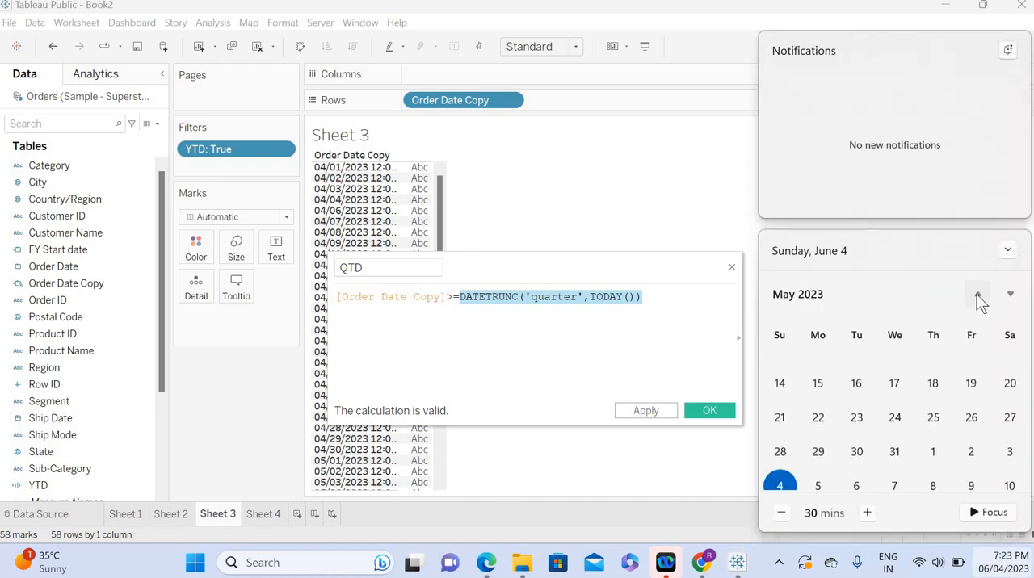
{"action": "left_click", "coordinate": [979, 297]}
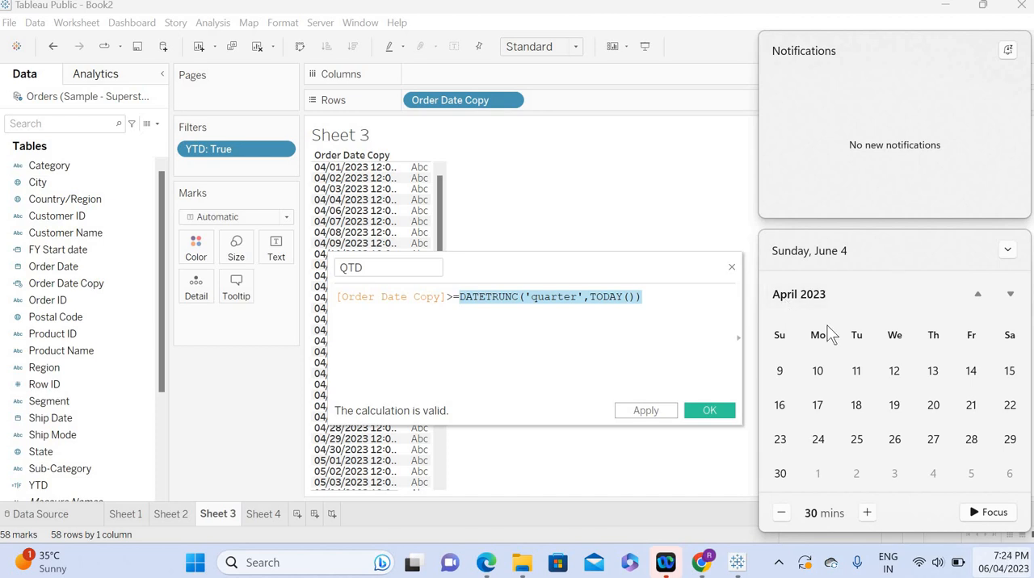
Step: Extend the QTD formula with AND and a second condition on a new line starting [Order Date Copy]<=
{"action": "left_click", "coordinate": [653, 297]}
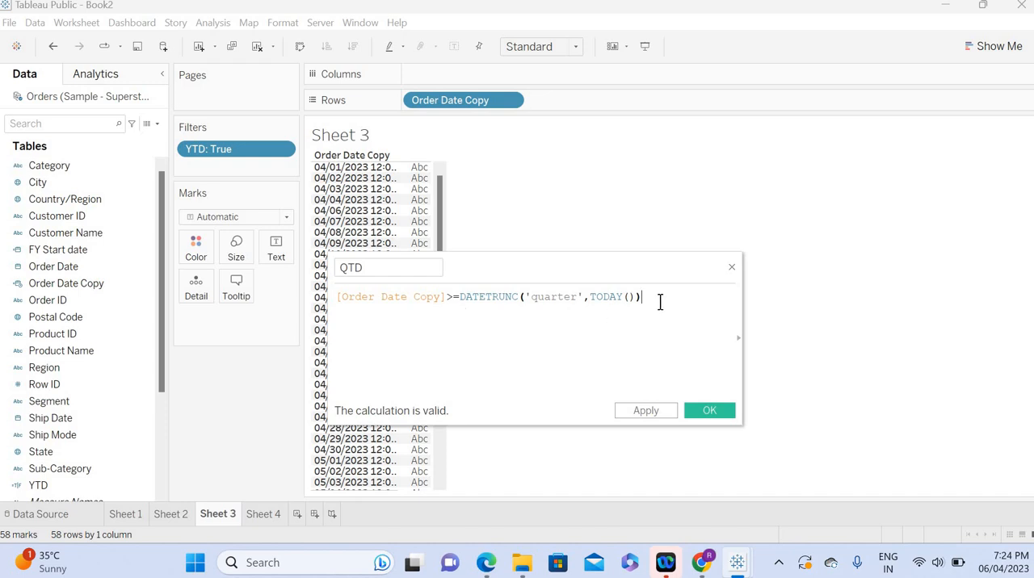
{"action": "type", "text": "AND"}
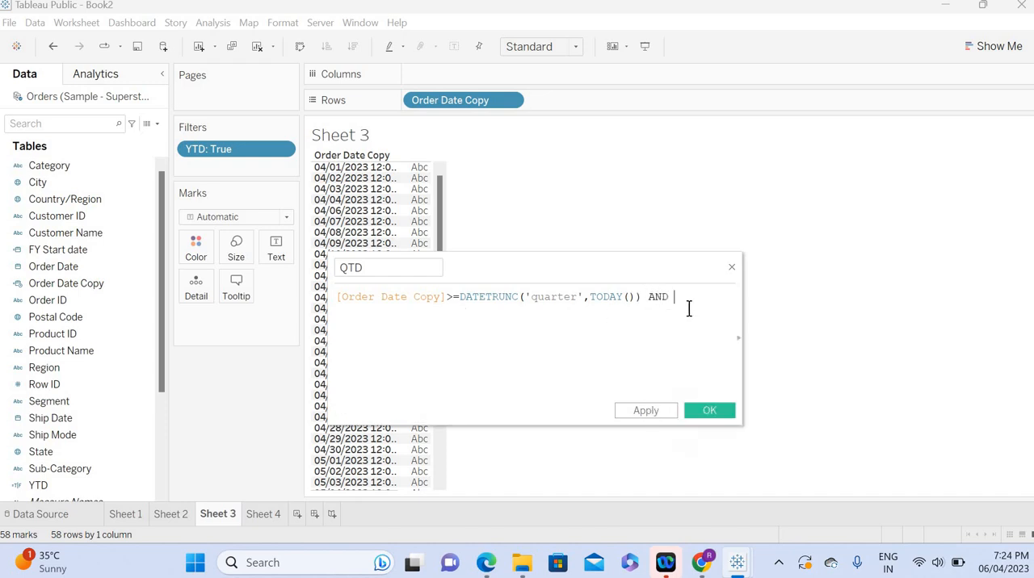
{"action": "key", "text": "Return"}
{"action": "type", "text": "order"}
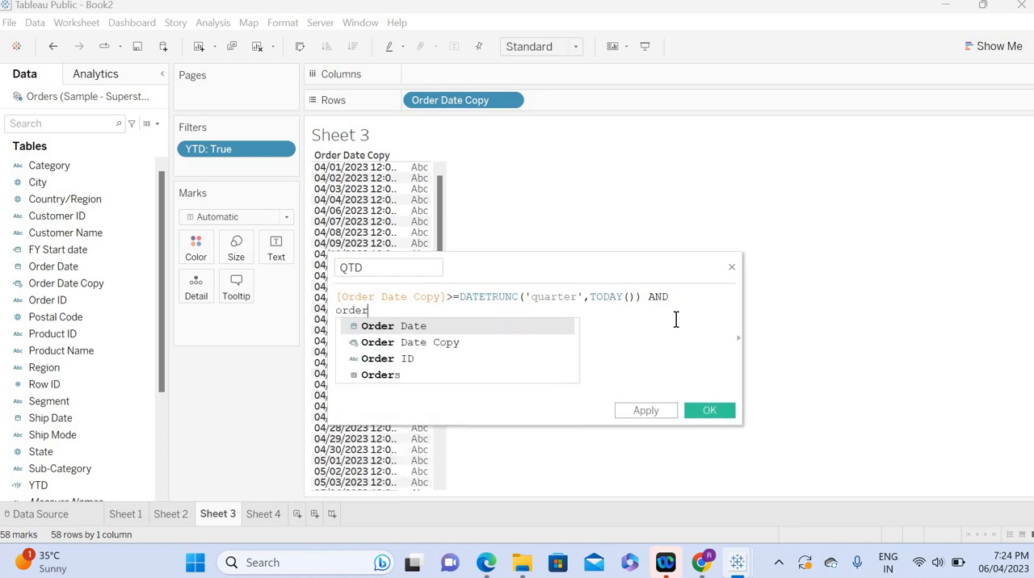
{"action": "key", "text": "Down"}
{"action": "key", "text": "Return"}
{"action": "type", "text": "<"}
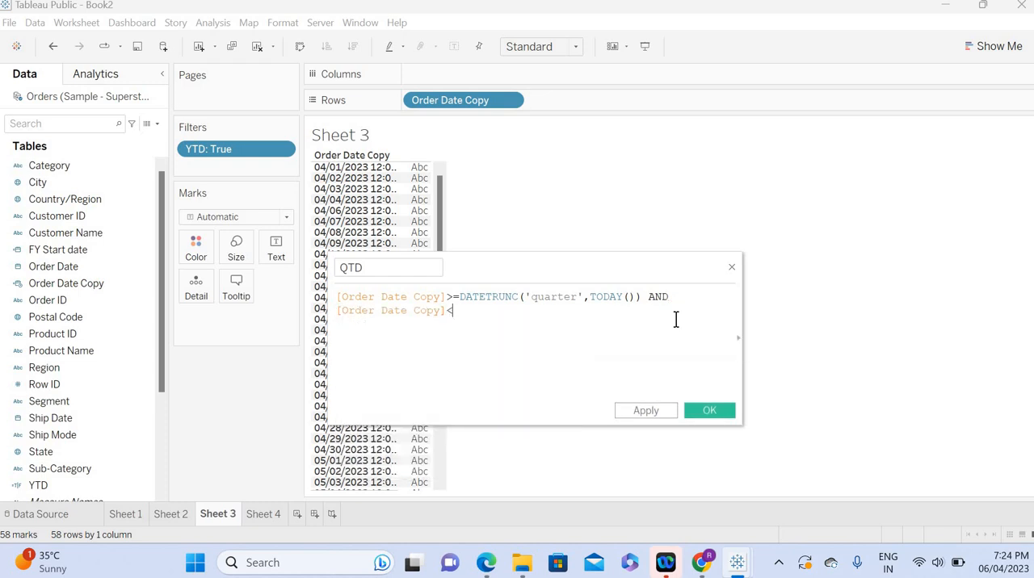
{"action": "type", "text": "="}
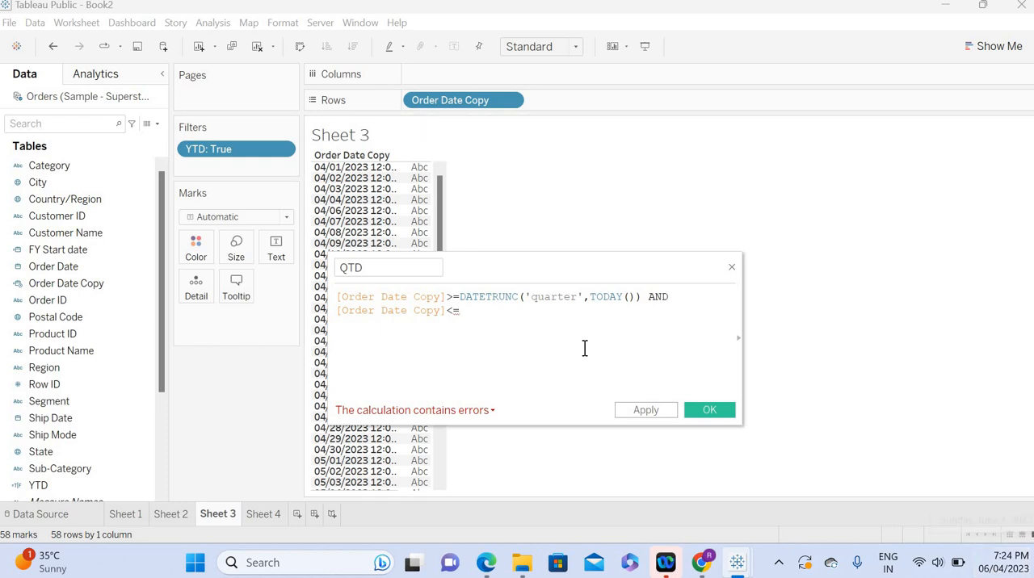
Step: Complete the QTD formula's second condition with TODAY() and save the calculated field
{"action": "type", "text": "to"}
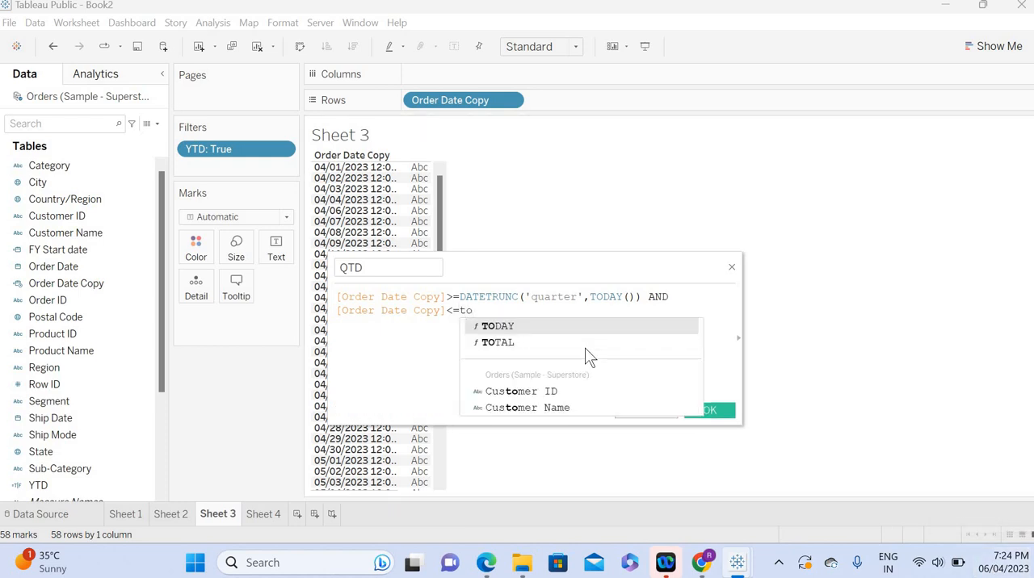
{"action": "key", "text": "Return"}
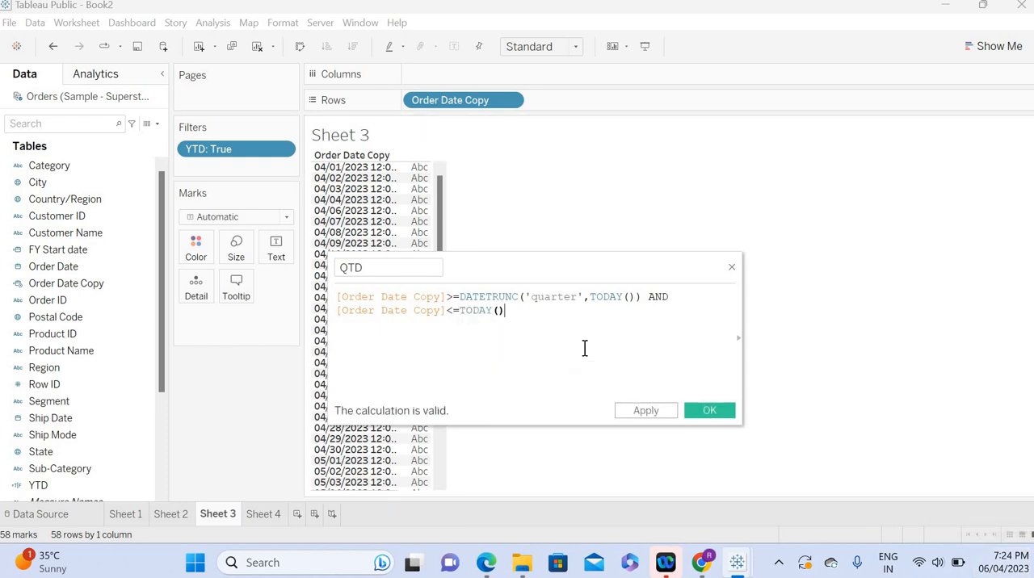
{"action": "left_click", "coordinate": [649, 412]}
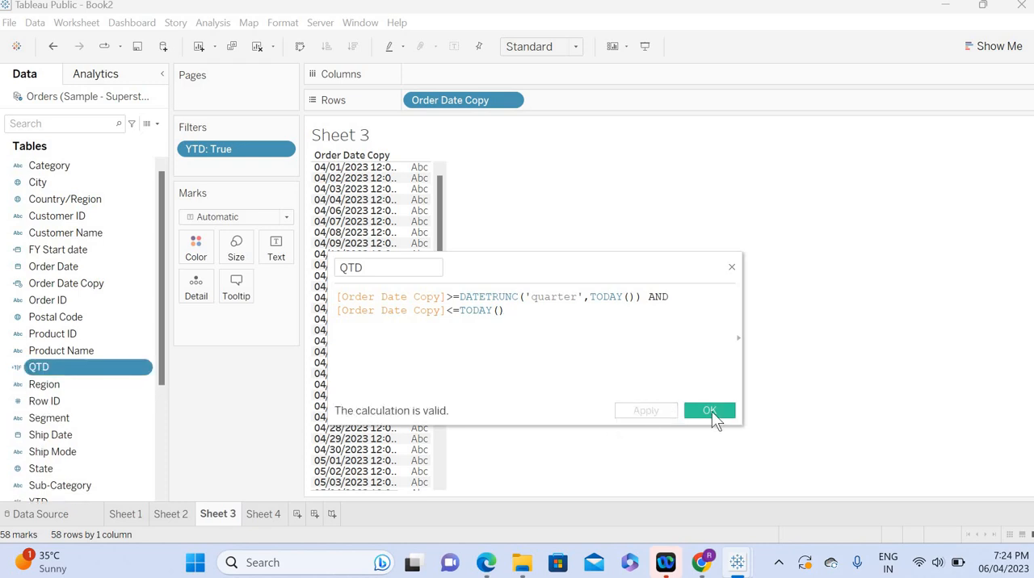
{"action": "left_click", "coordinate": [711, 411]}
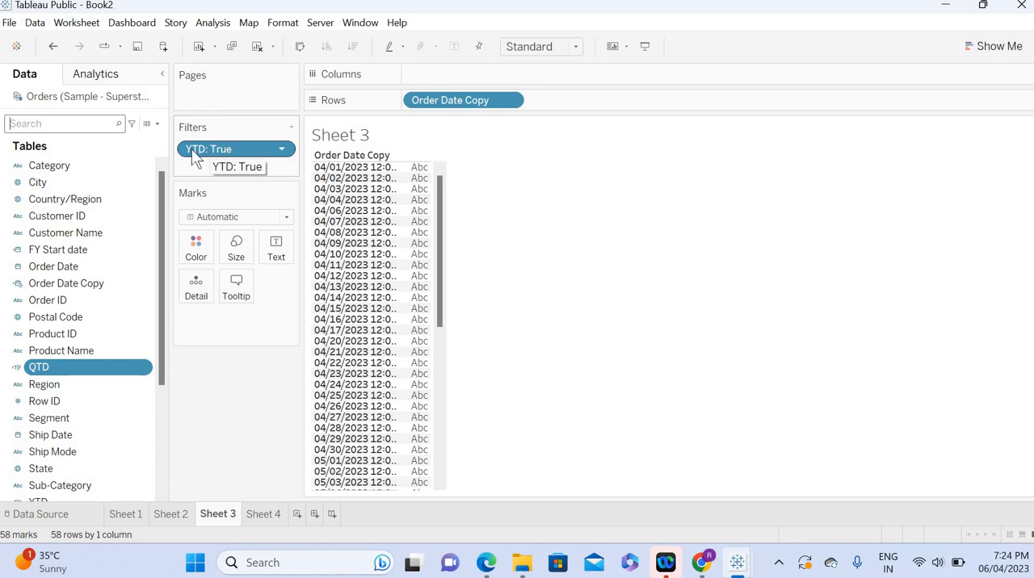
Step: Replace the YTD filter on Sheet 3 with a QTD filter set to True and check the listed dates through today
{"action": "left_click_drag", "start_coordinate": [201, 150], "coordinate": [214, 420]}
{"action": "left_click_drag", "start_coordinate": [46, 367], "coordinate": [212, 153]}
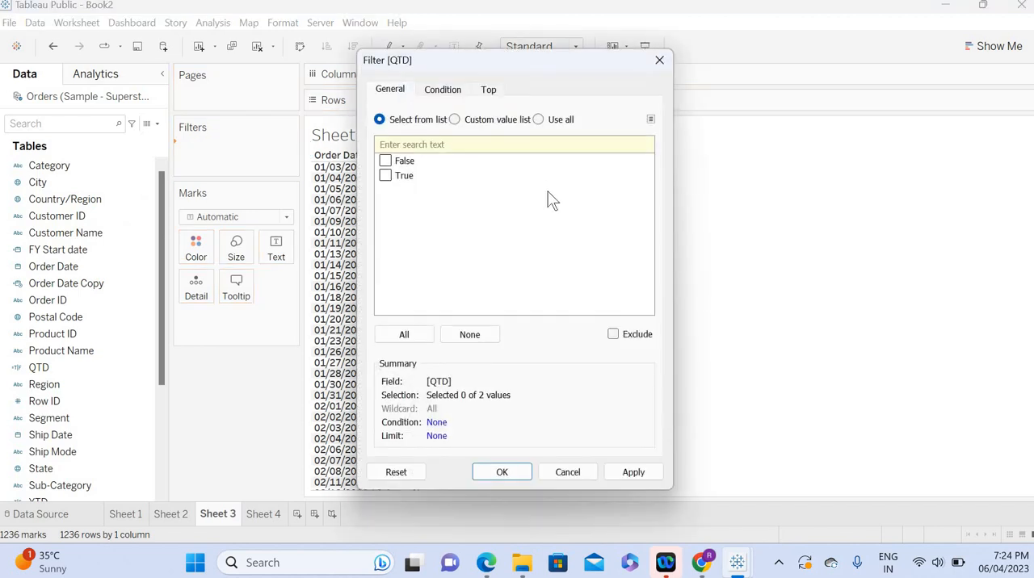
{"action": "left_click", "coordinate": [385, 176]}
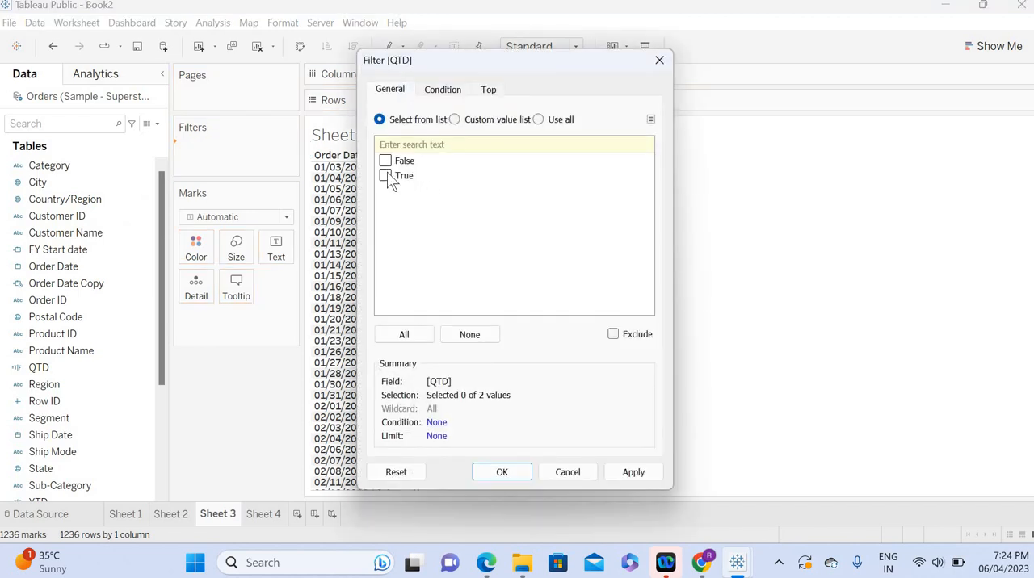
{"action": "left_click", "coordinate": [633, 473]}
{"action": "left_click", "coordinate": [502, 473]}
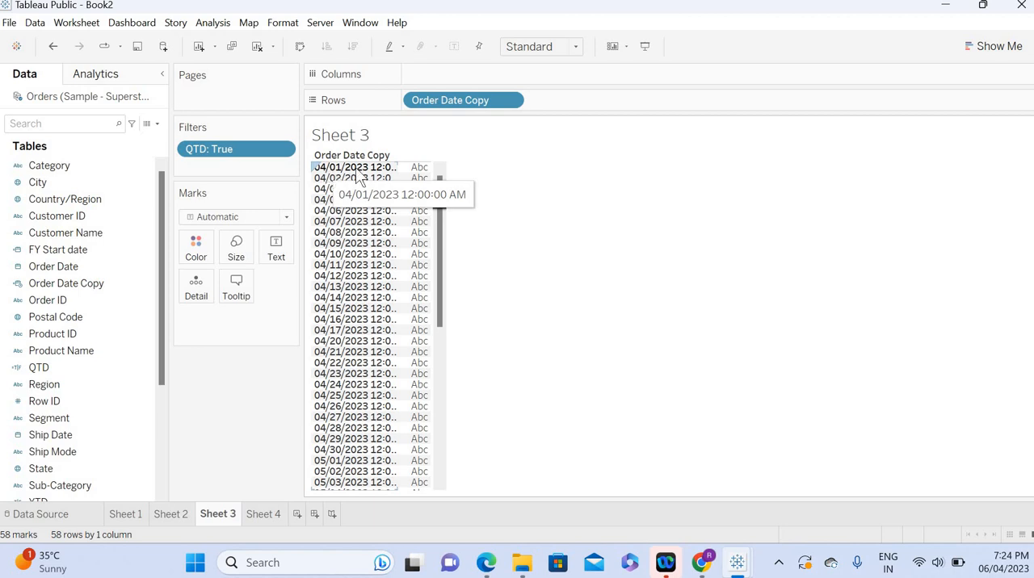
{"action": "left_click_drag", "start_coordinate": [445, 259], "coordinate": [447, 478]}
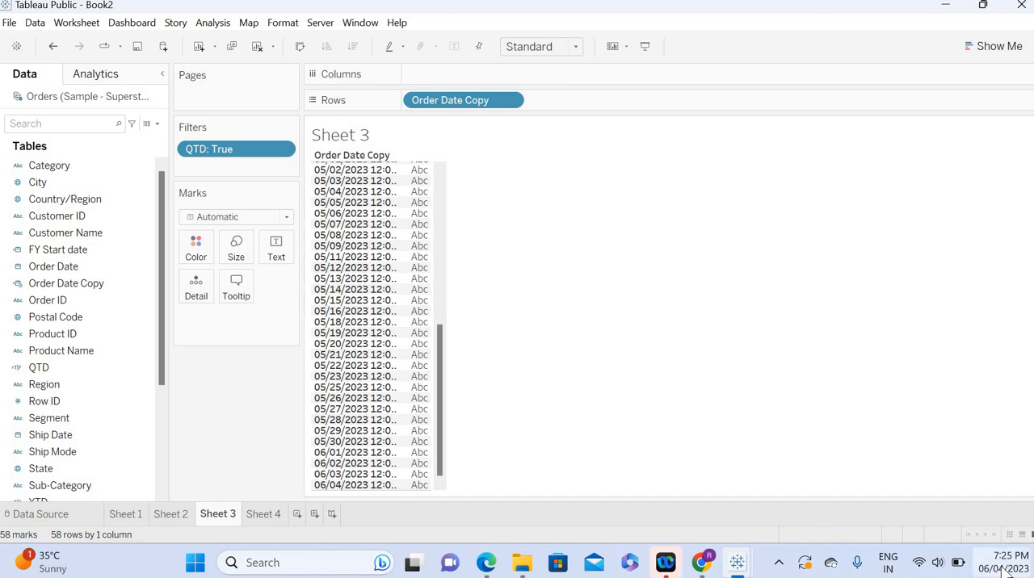
{"action": "mouse_move", "coordinate": [1004, 571]}
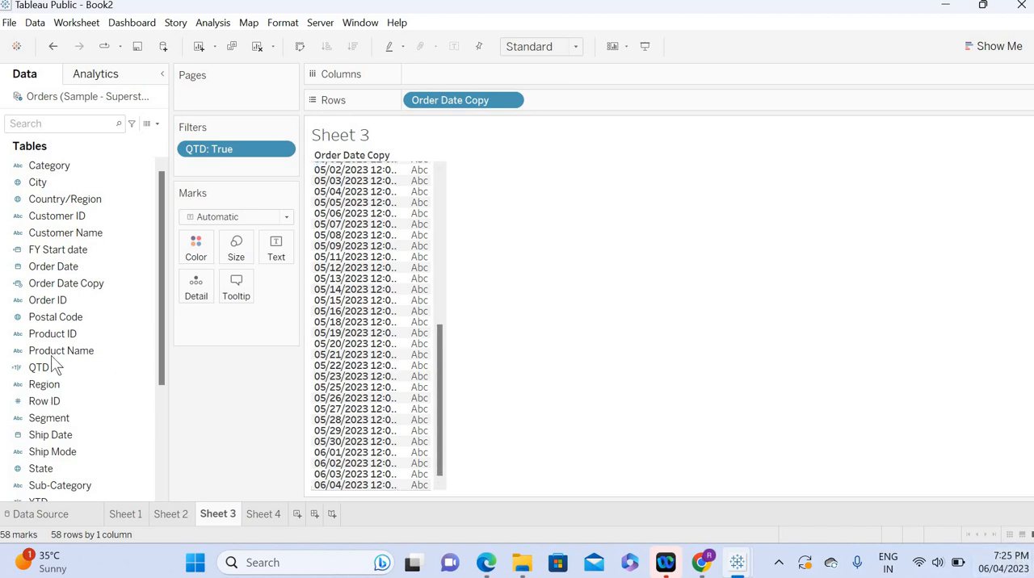
Step: Duplicate the QTD calculated field and open the copy for editing, renaming it MTD
{"action": "left_click", "coordinate": [144, 374]}
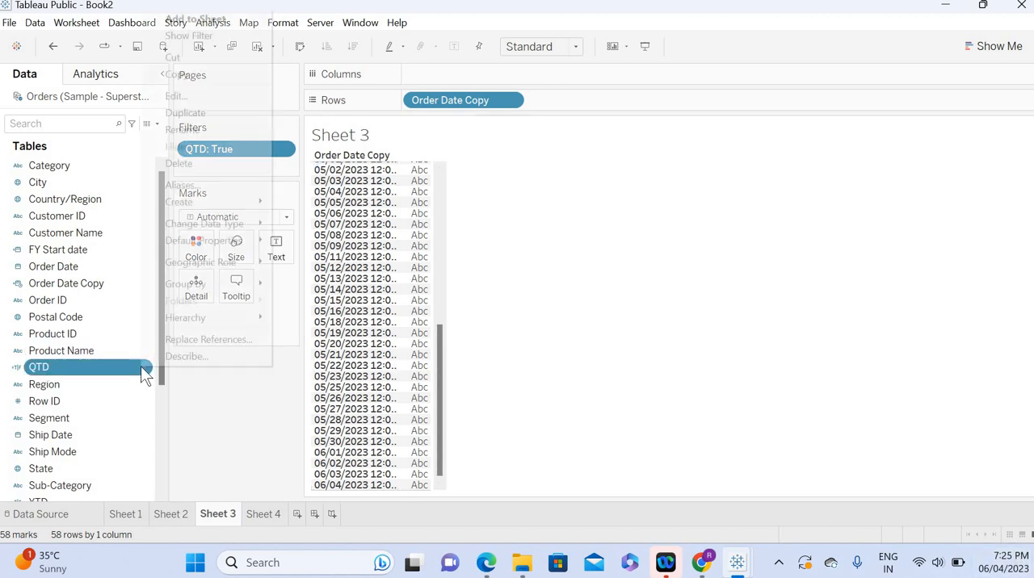
{"action": "left_click", "coordinate": [196, 113]}
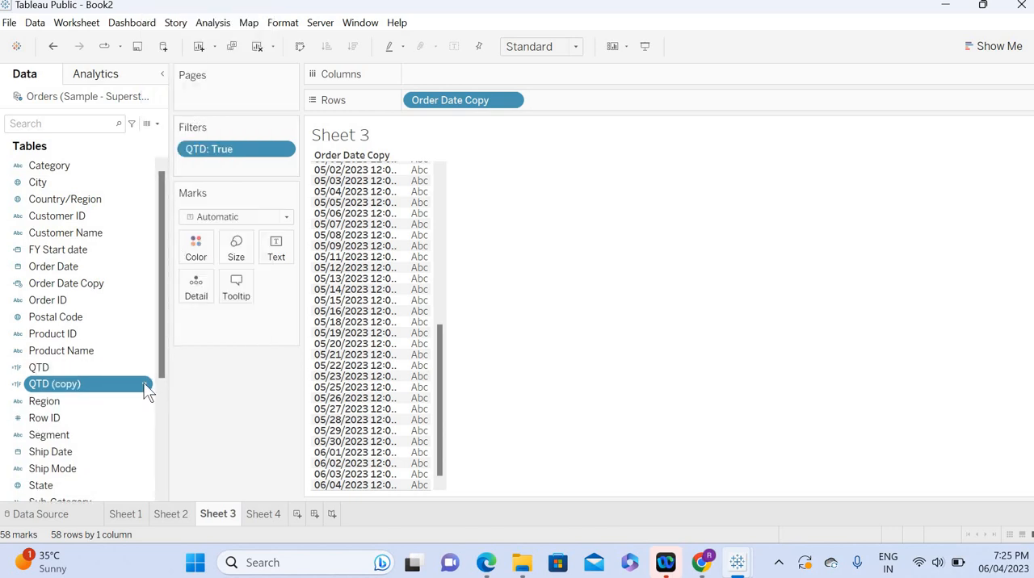
{"action": "left_click", "coordinate": [143, 385]}
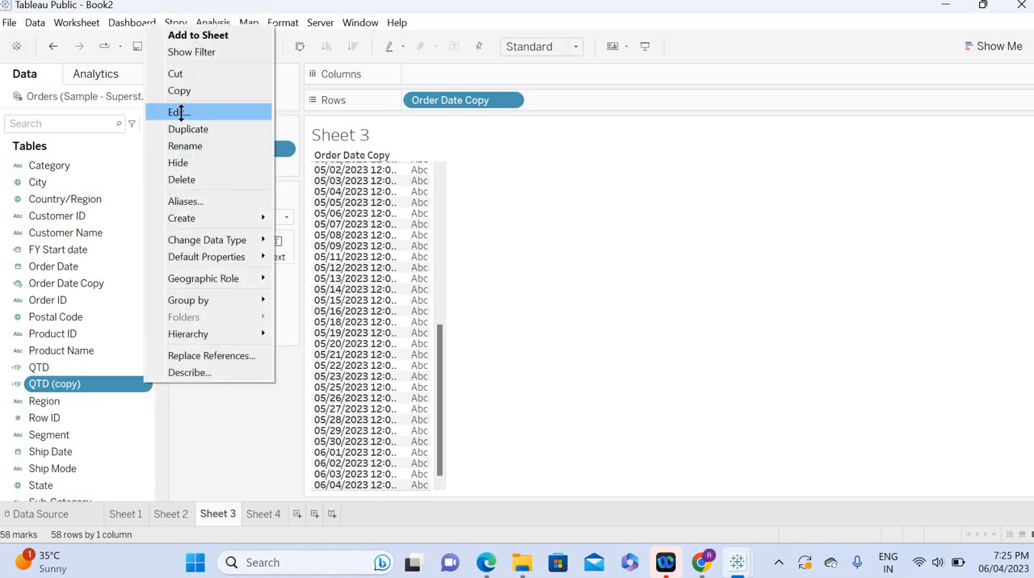
{"action": "left_click", "coordinate": [181, 113]}
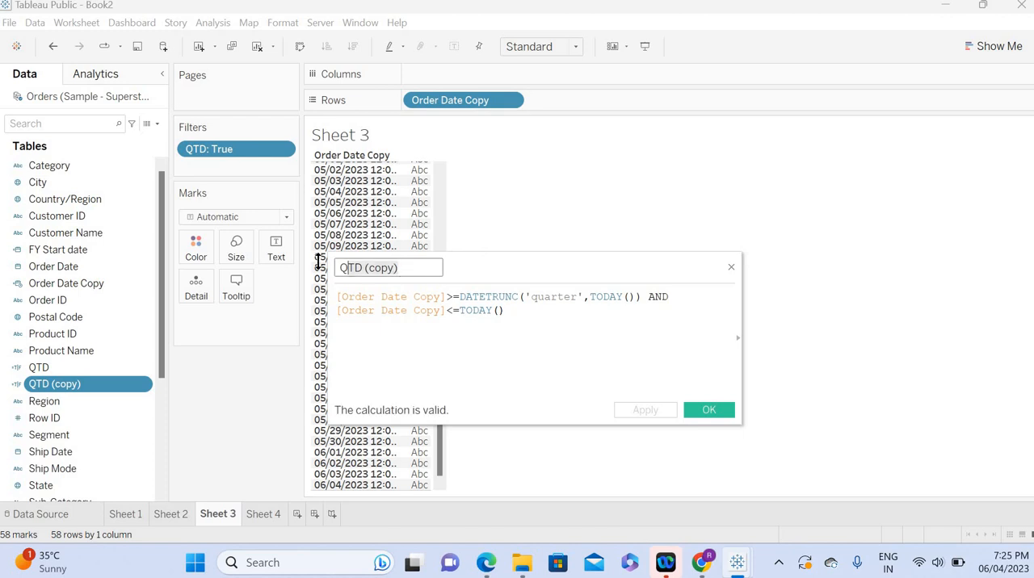
{"action": "type", "text": "MTD"}
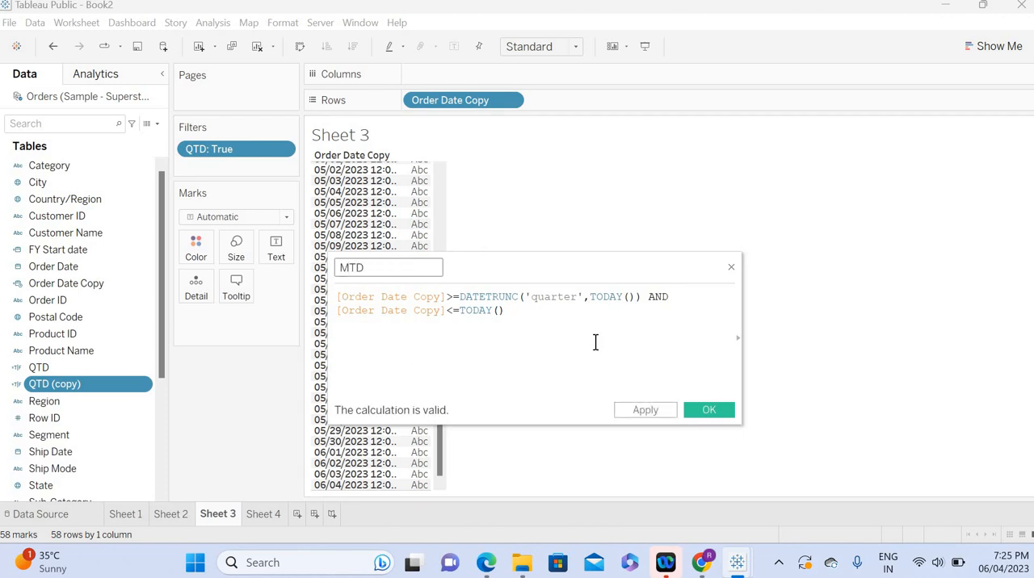
Step: Change the DATETRUNC date part in the MTD formula to 'month' and save the calculation
{"action": "double_click", "coordinate": [554, 297]}
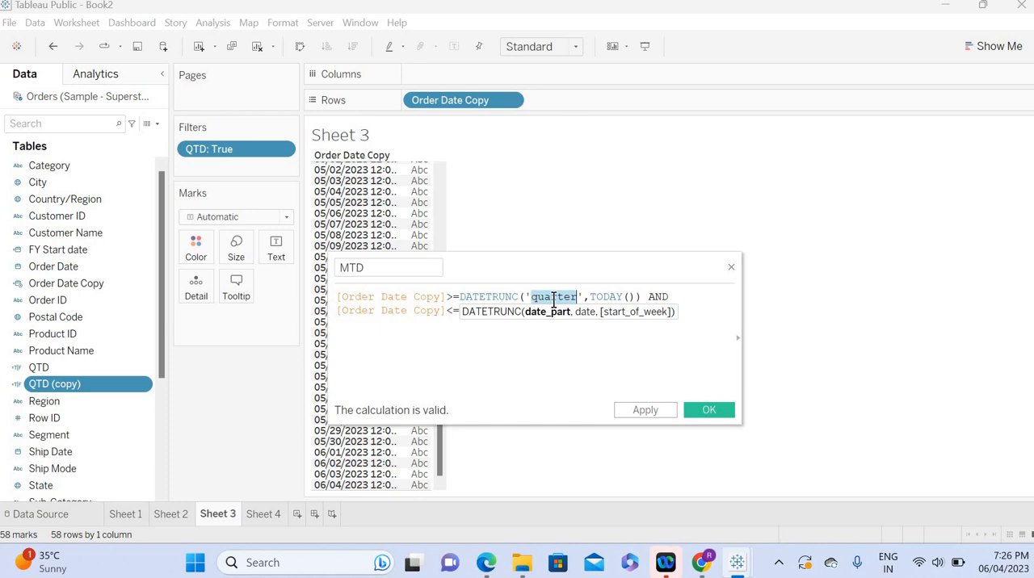
{"action": "type", "text": "month"}
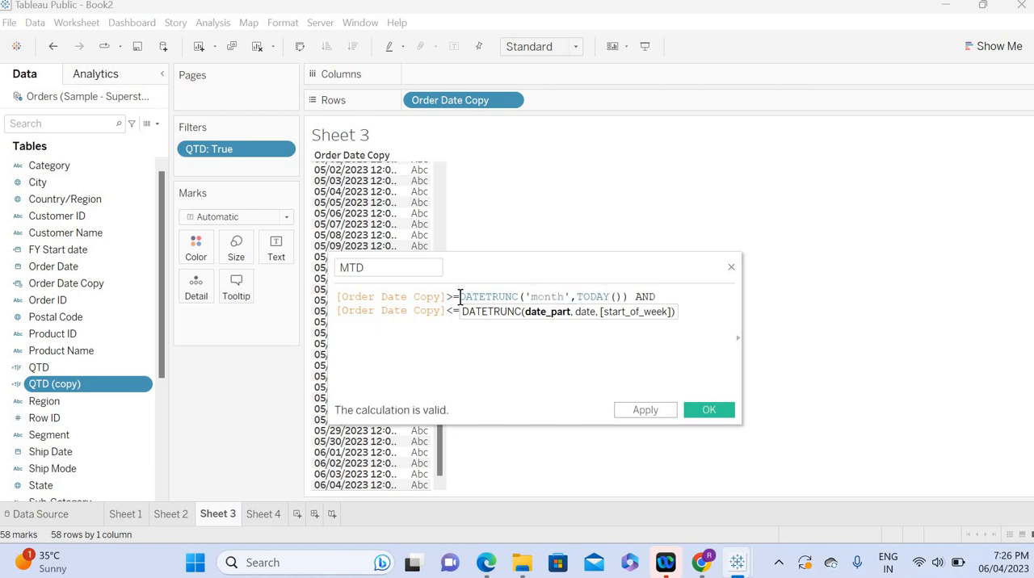
{"action": "left_click_drag", "start_coordinate": [460, 297], "coordinate": [629, 297]}
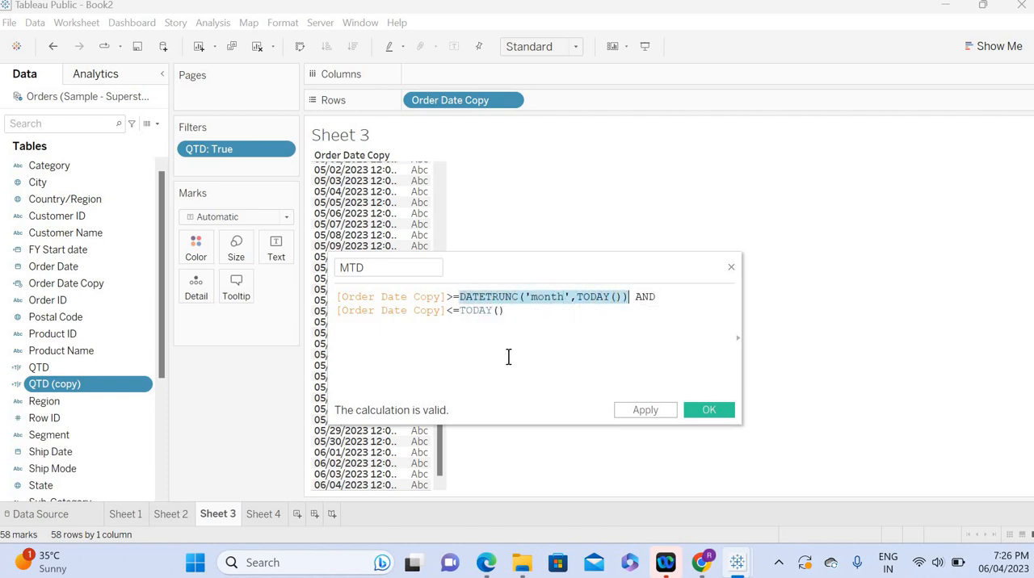
{"action": "left_click", "coordinate": [637, 409]}
{"action": "left_click", "coordinate": [701, 410]}
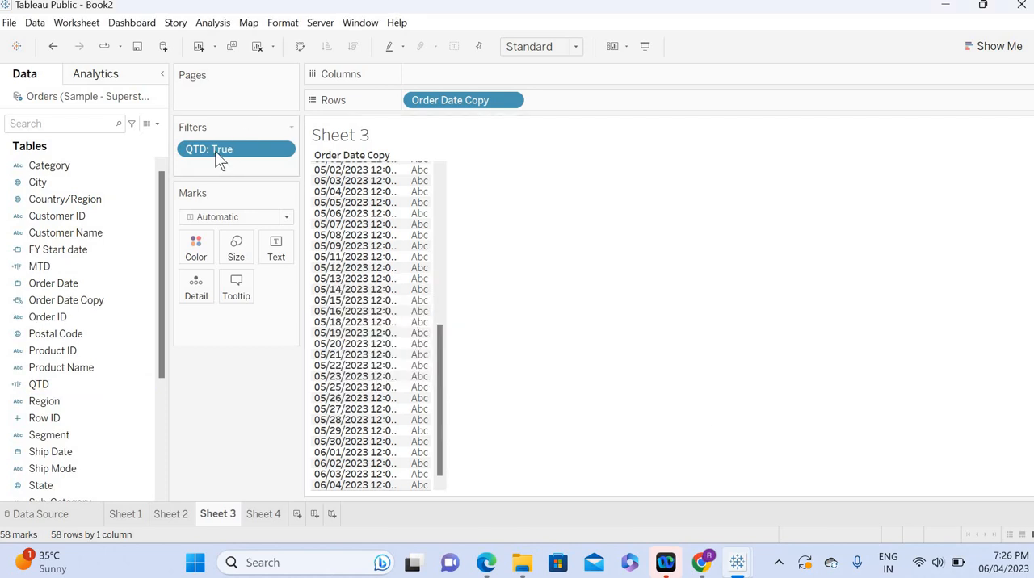
Step: Replace the QTD filter on Sheet 3 with an MTD filter set to True, searching the fields for mt
{"action": "left_click_drag", "start_coordinate": [218, 157], "coordinate": [208, 412]}
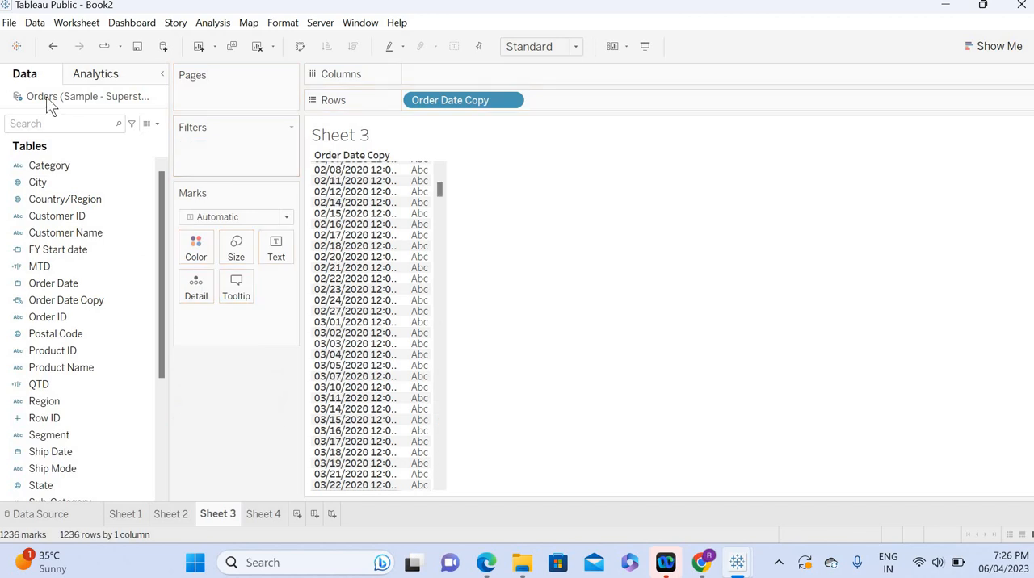
{"action": "left_click", "coordinate": [36, 123]}
{"action": "type", "text": "mt"}
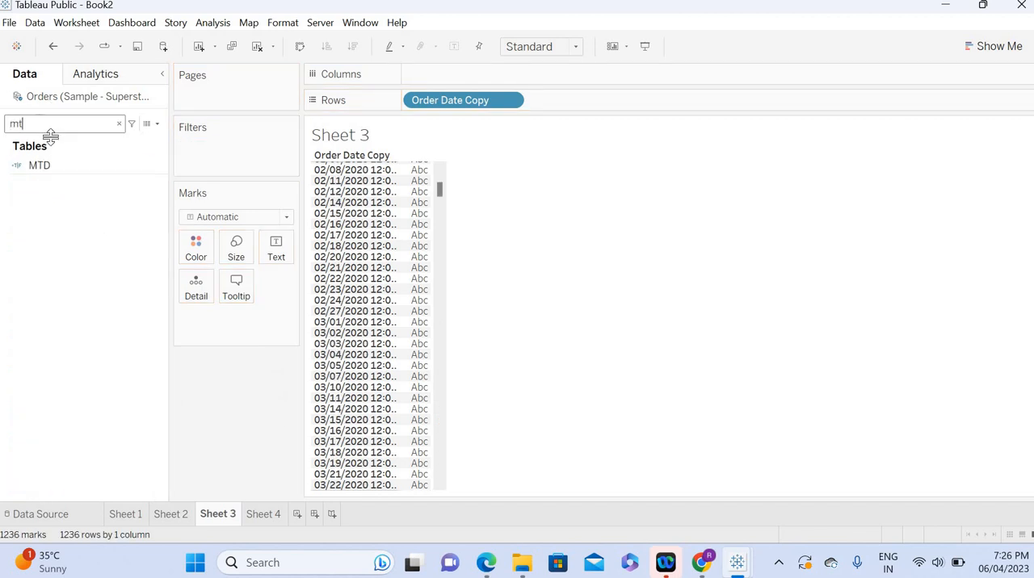
{"action": "left_click", "coordinate": [47, 165]}
{"action": "left_click_drag", "start_coordinate": [47, 166], "coordinate": [202, 163]}
{"action": "left_click", "coordinate": [385, 176]}
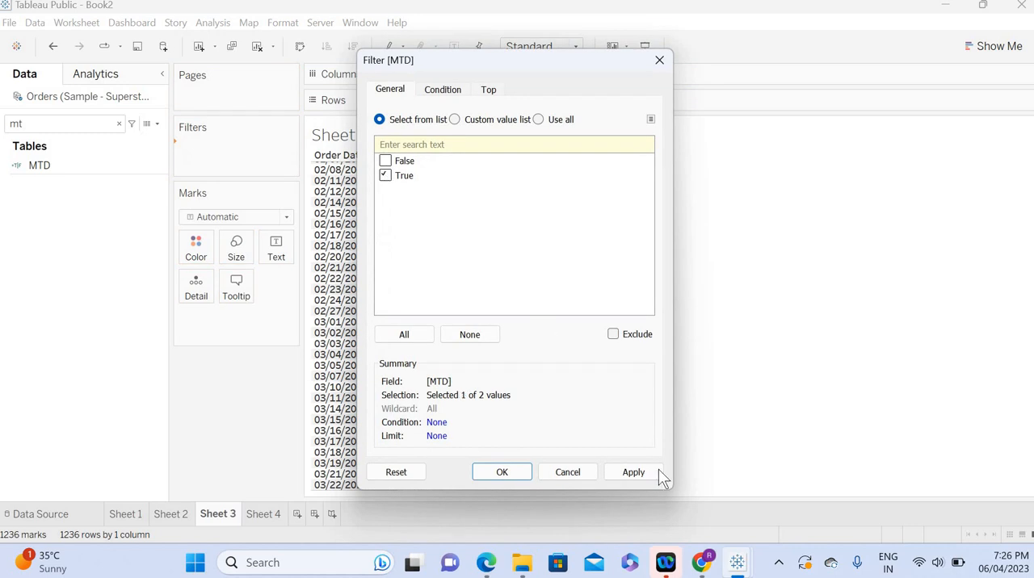
{"action": "left_click", "coordinate": [635, 473]}
{"action": "left_click", "coordinate": [501, 473]}
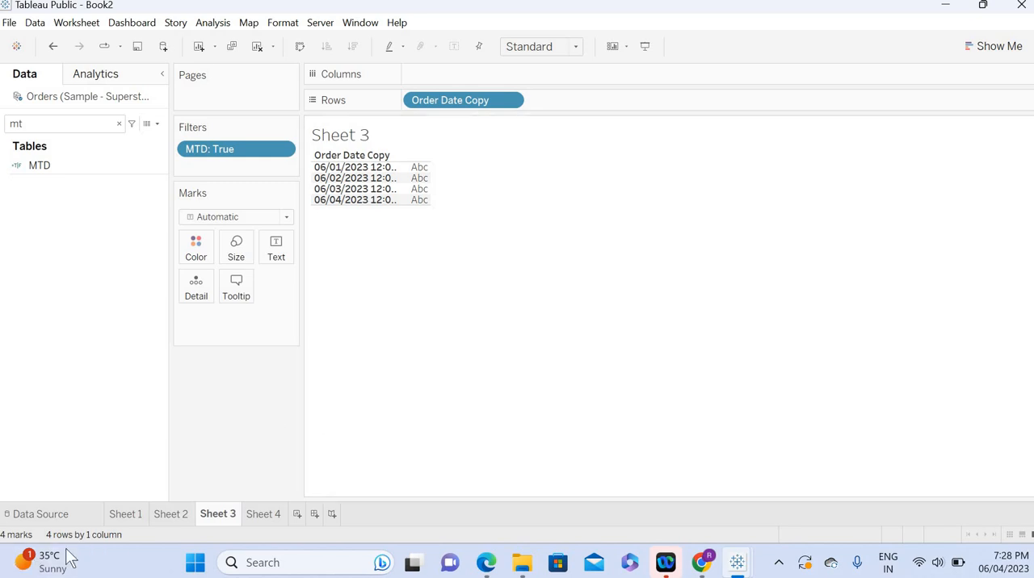
Step: Switch to Chrome and view the TABLEAU STUDIO channel page on YouTube
{"action": "mouse_move", "coordinate": [703, 566]}
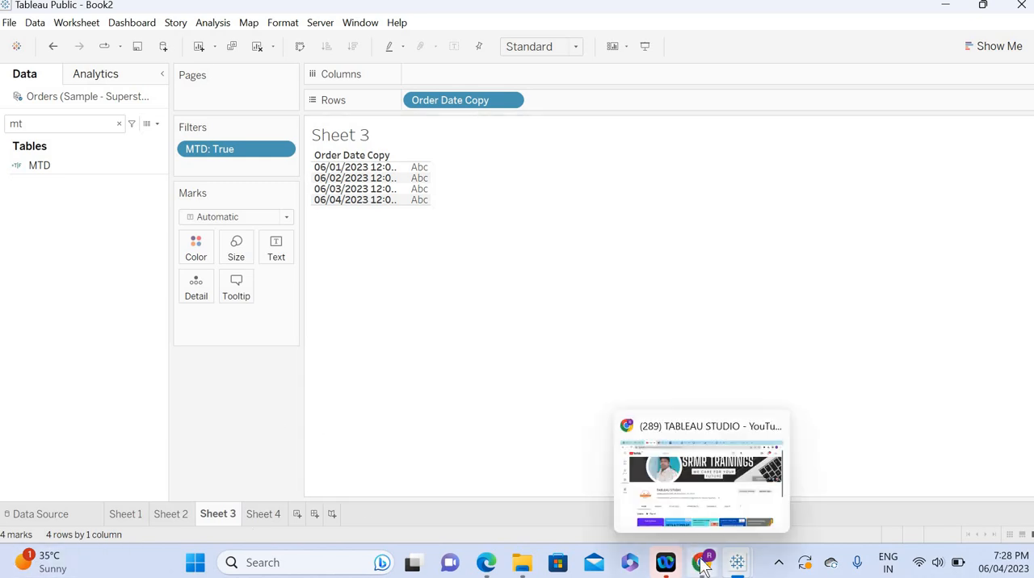
{"action": "left_click", "coordinate": [663, 517]}
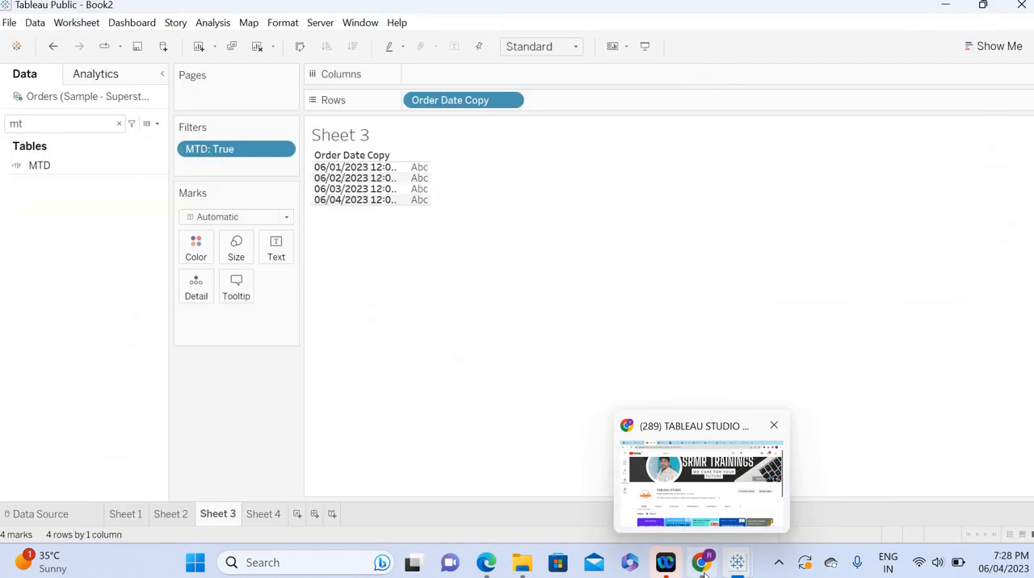
{"action": "left_click", "coordinate": [703, 566]}
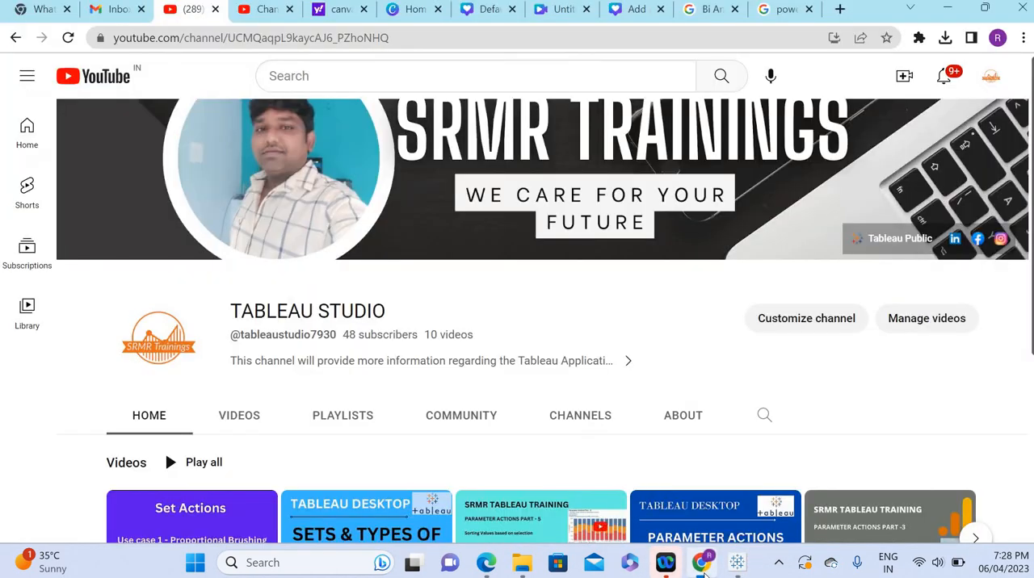